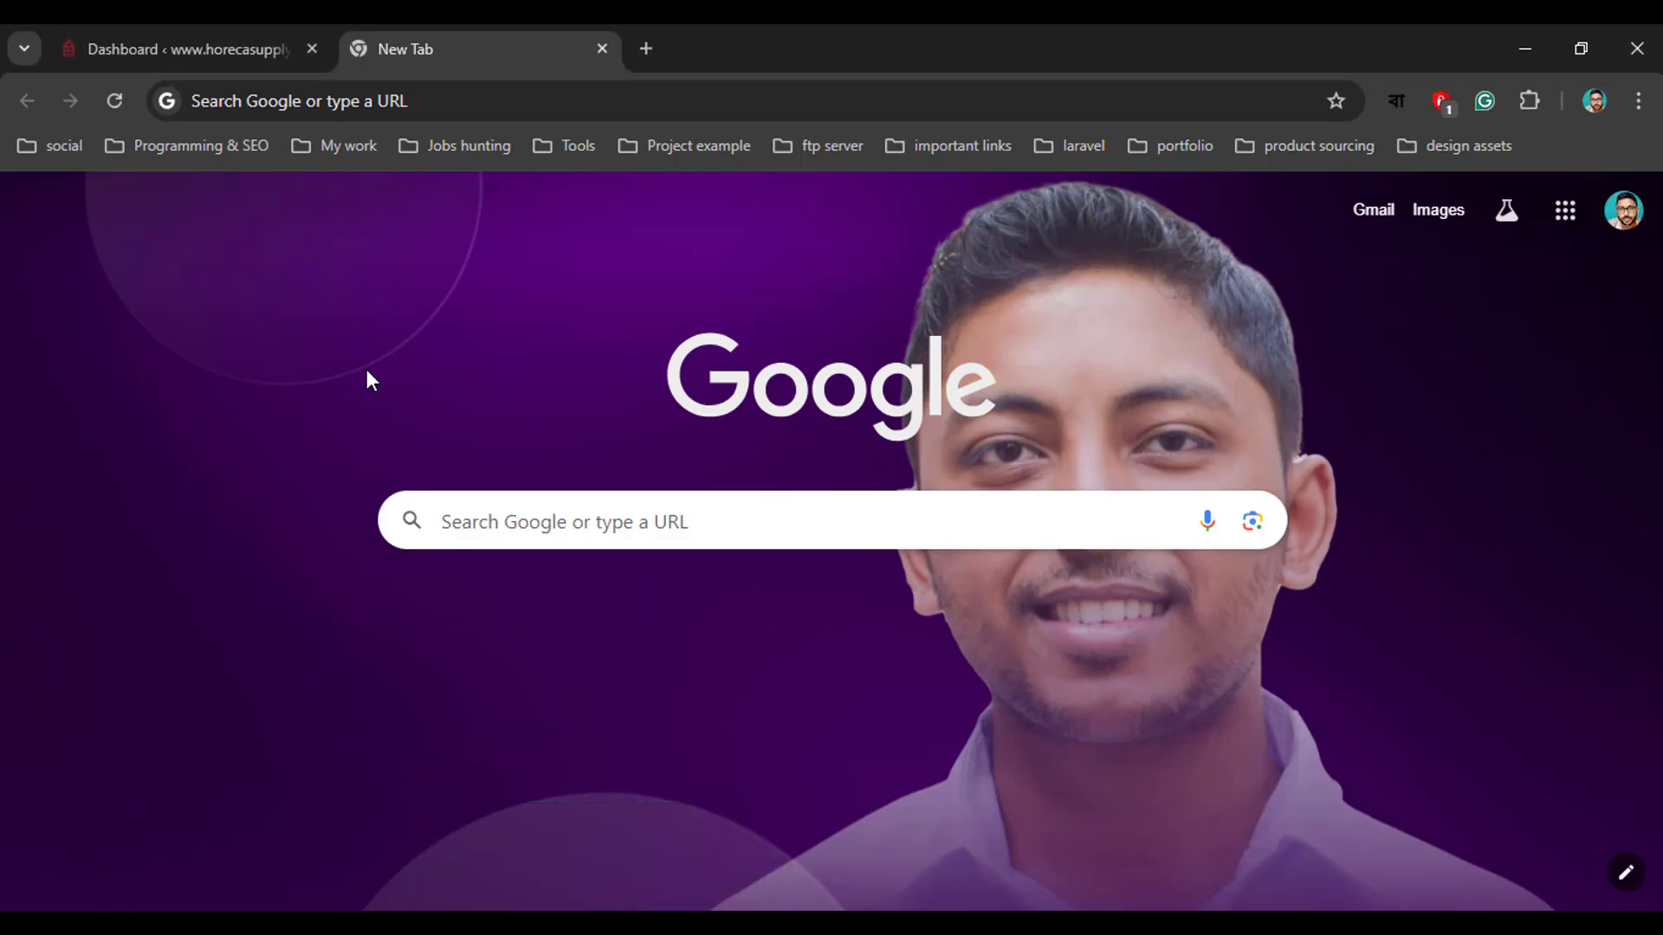
From the WordPress dashboard tab, go to Settings > WP Rocket in the admin sidebar
click(224, 47)
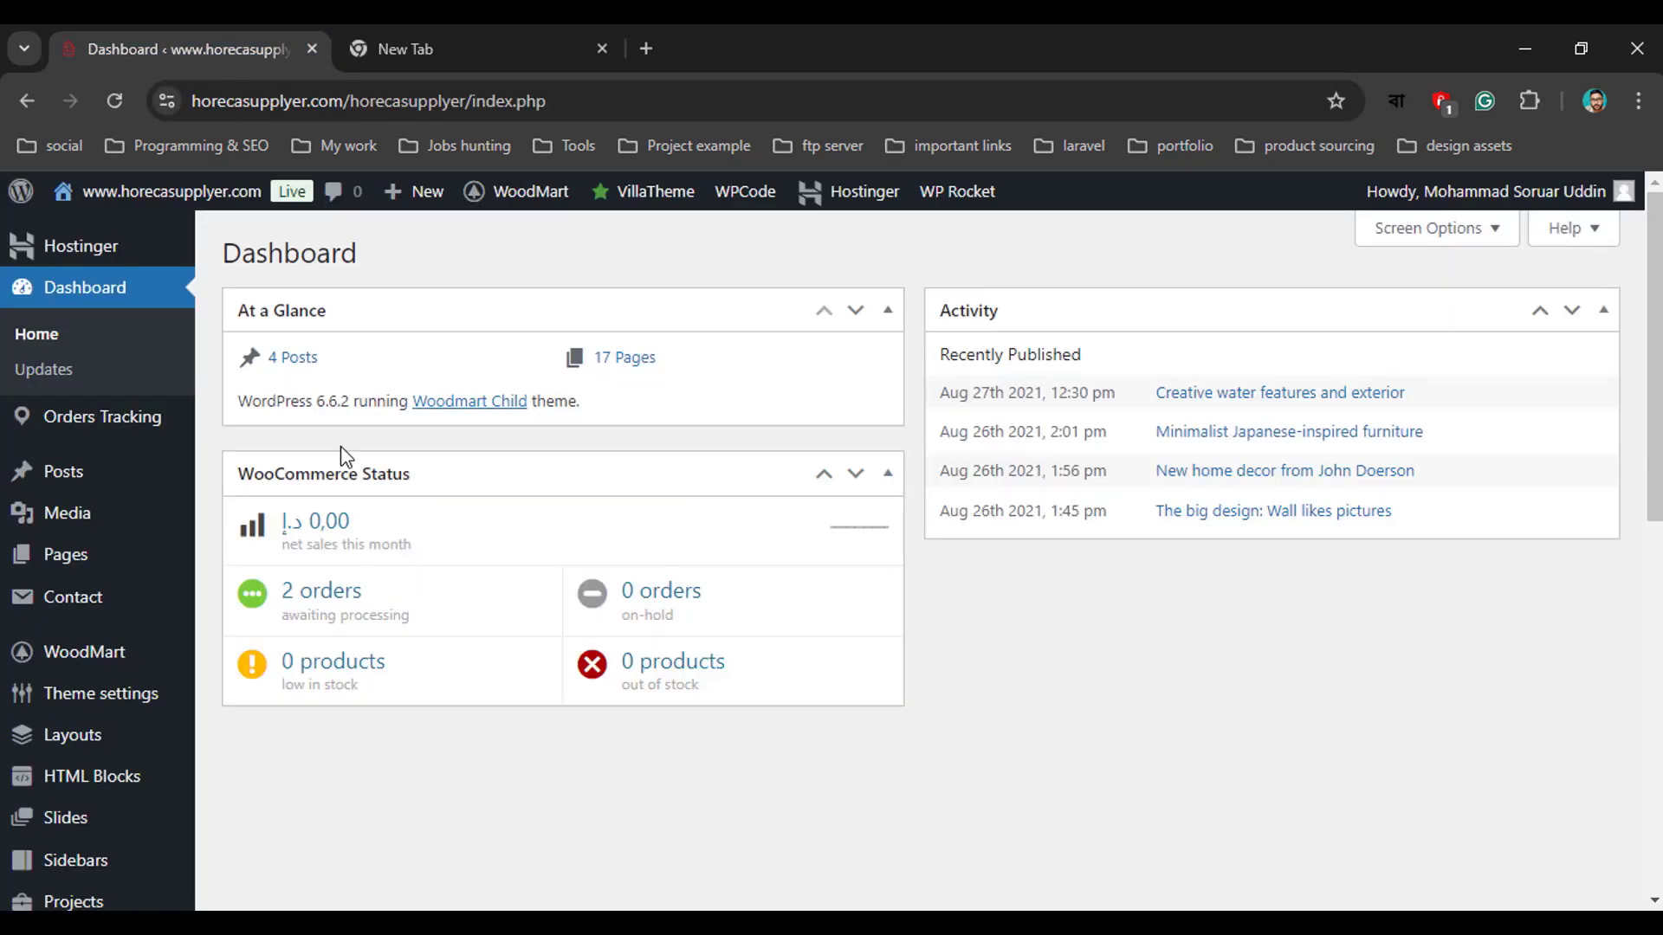
scroll(356, 710, down, 5)
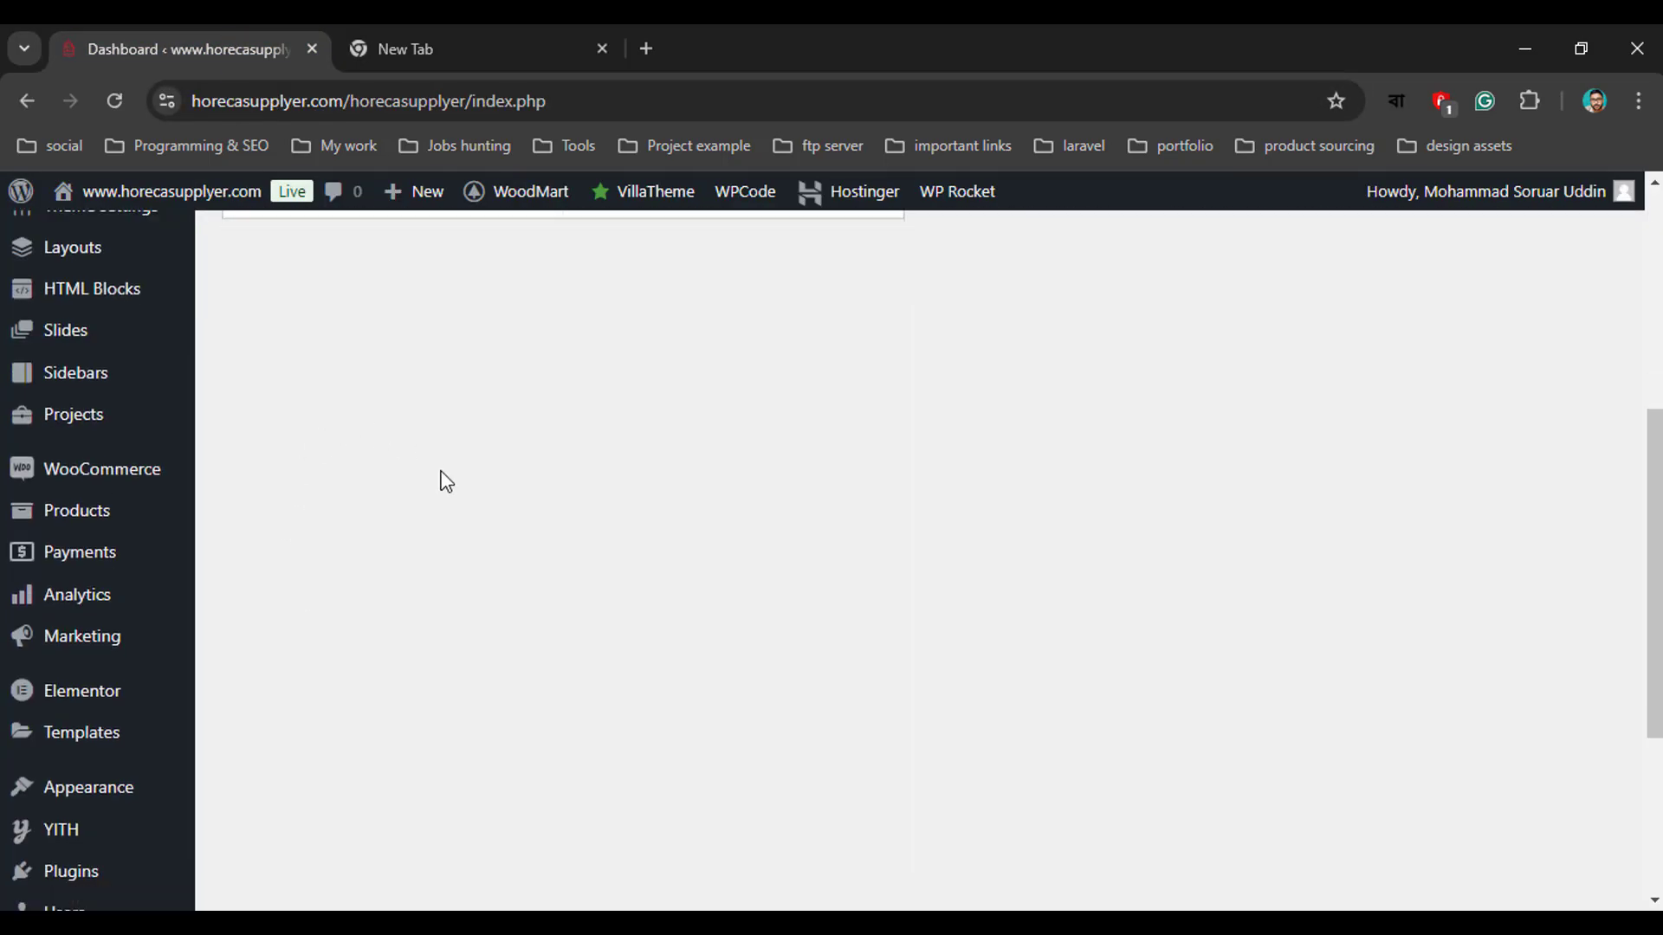
scroll(411, 631, down, 3)
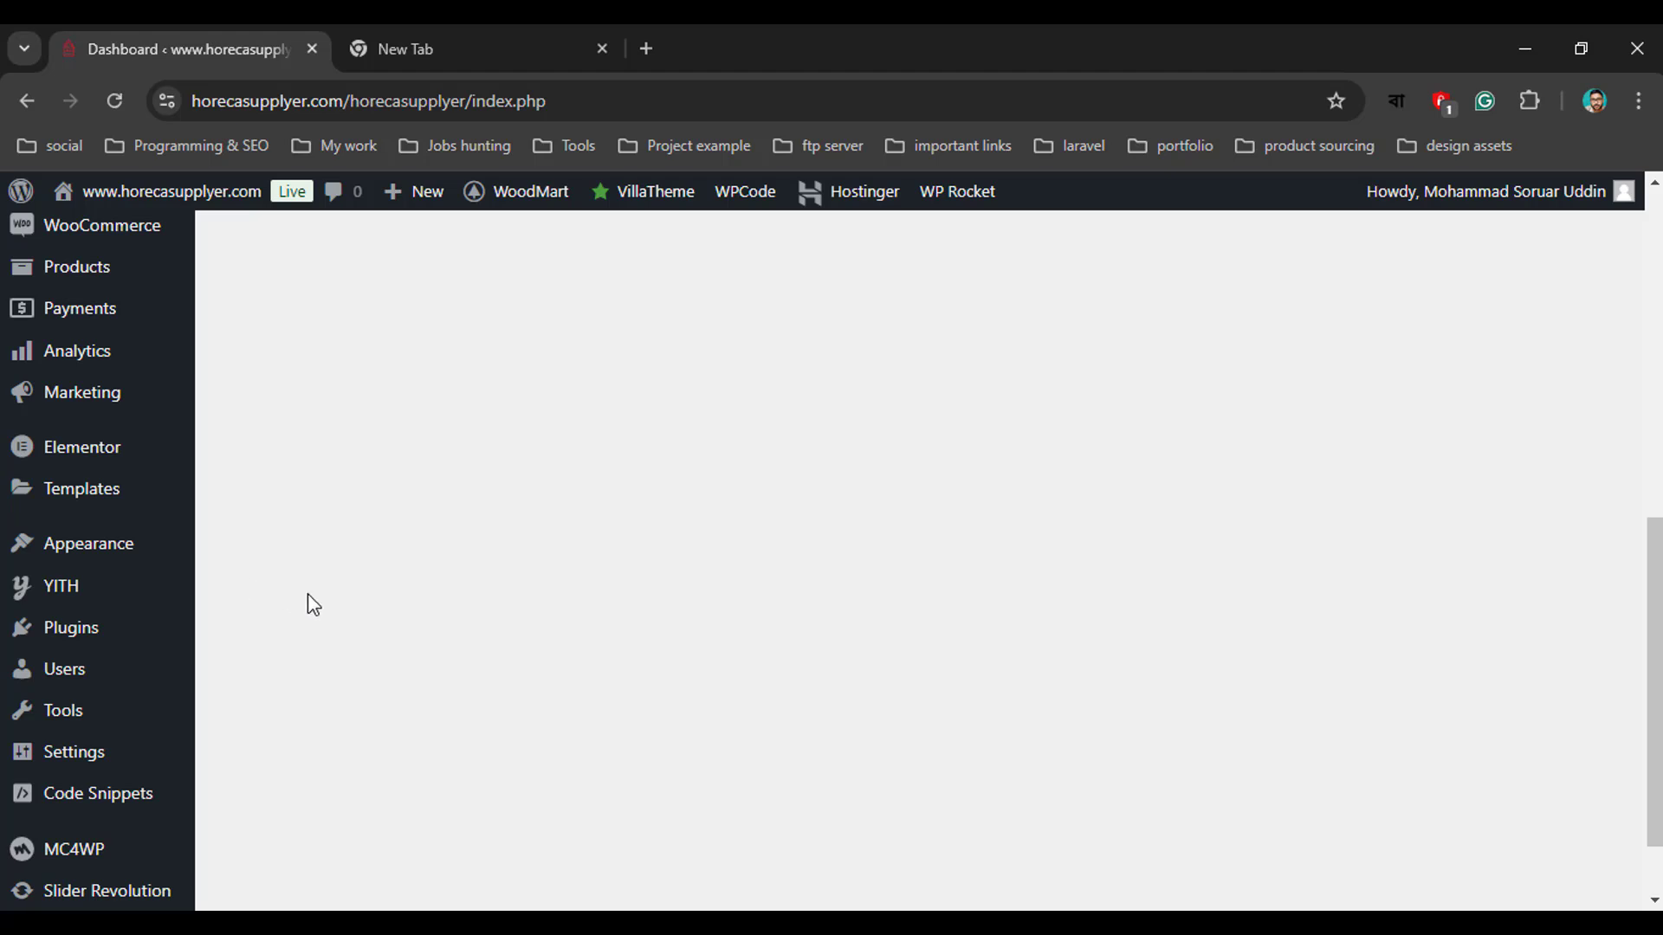
scroll(277, 607, down, 2)
mouse_move(96, 666)
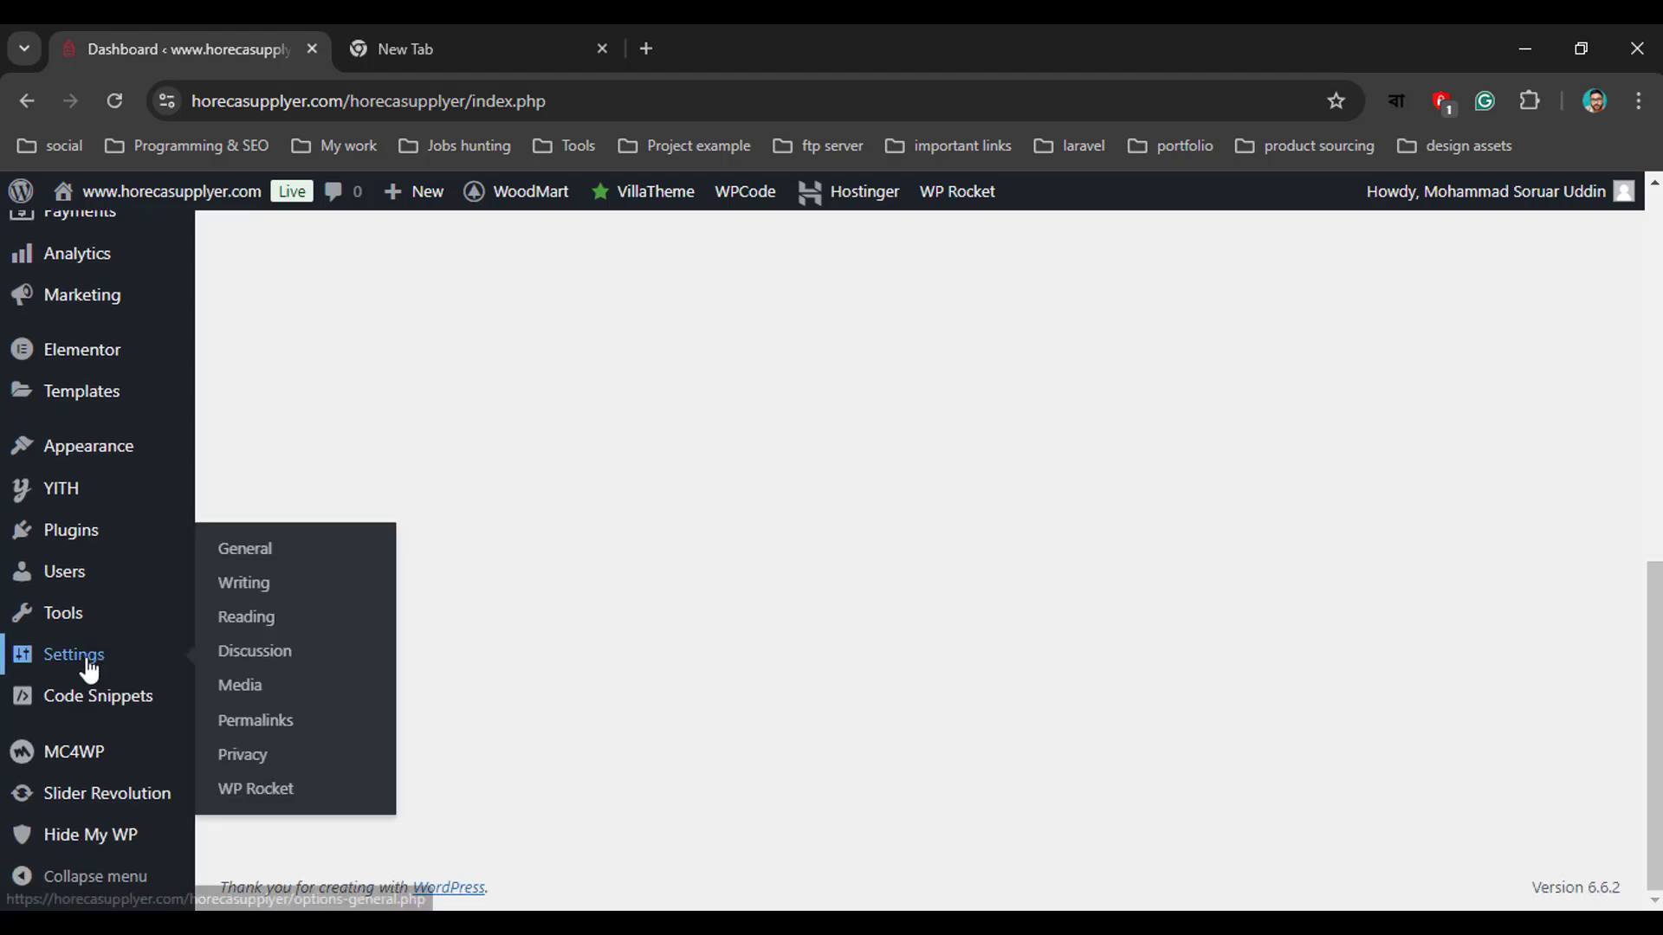
click(259, 795)
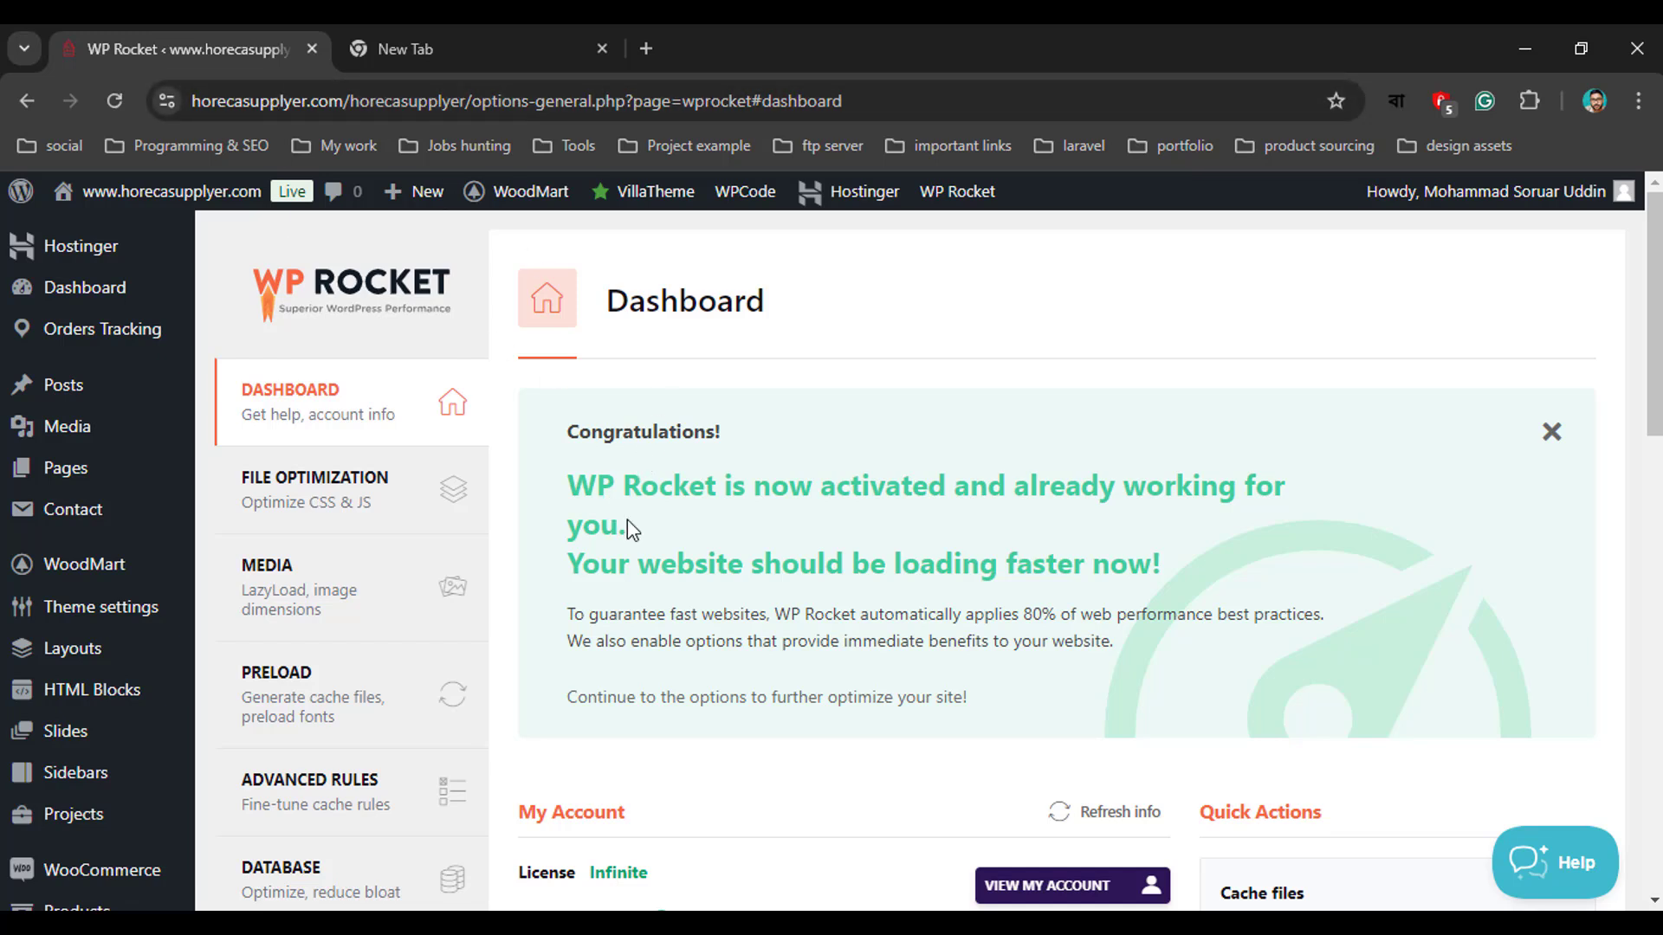
In a new tab, search 'google page speed insight' and open the PageSpeed Insights site
click(646, 48)
click(623, 93)
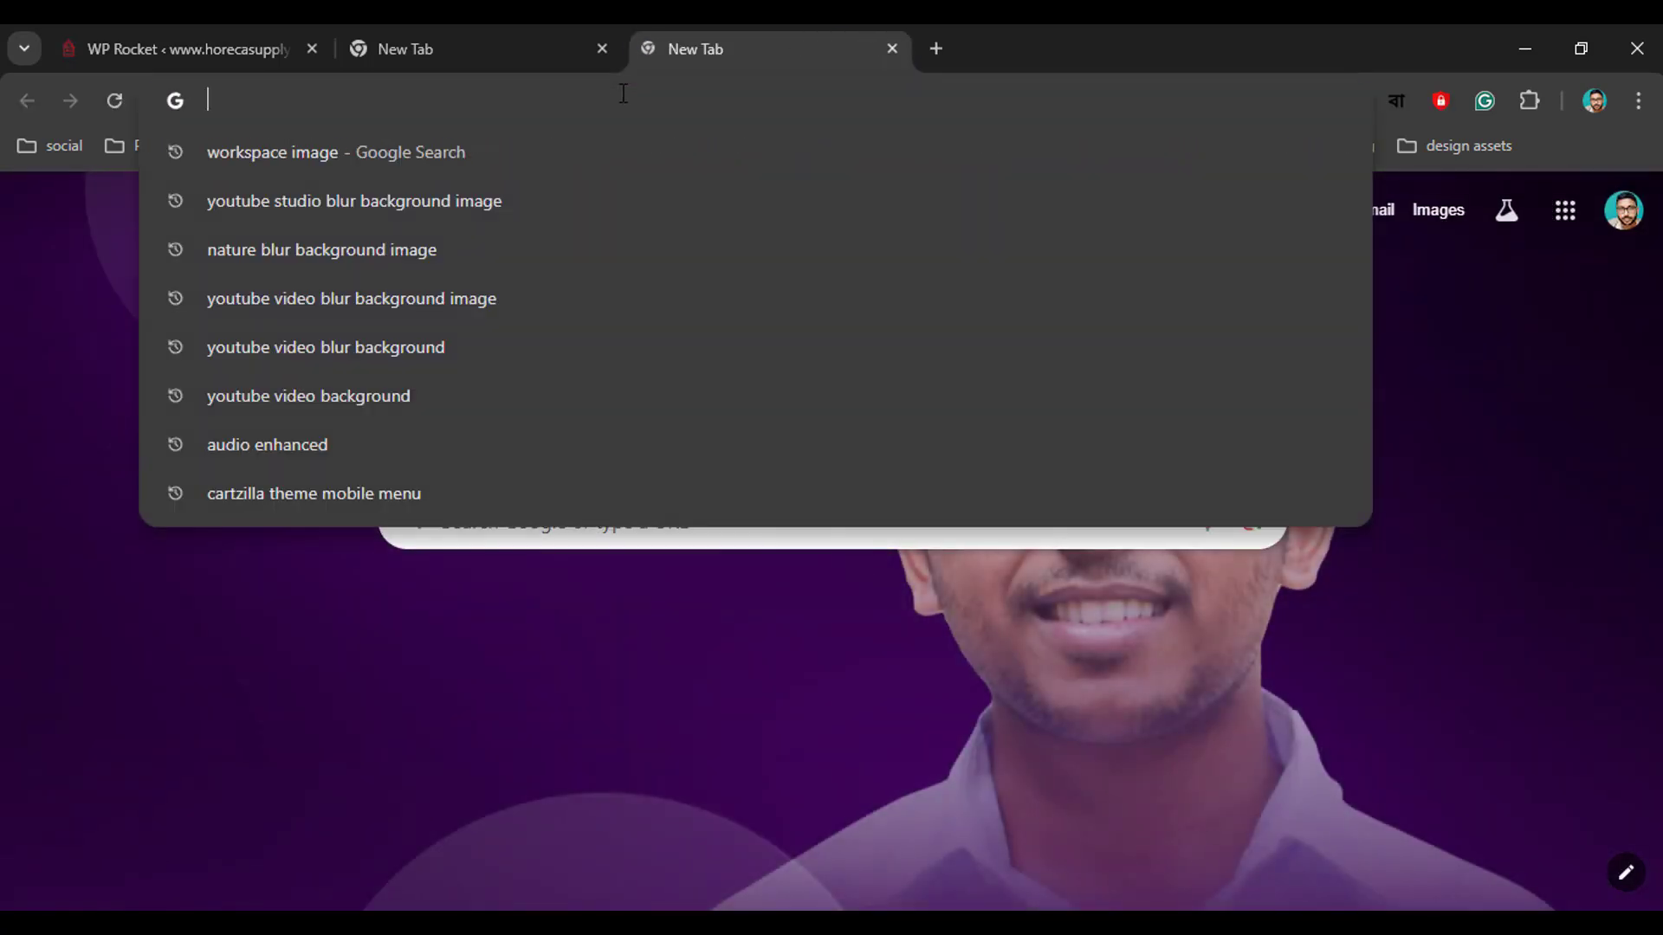
text(google page speed insight)
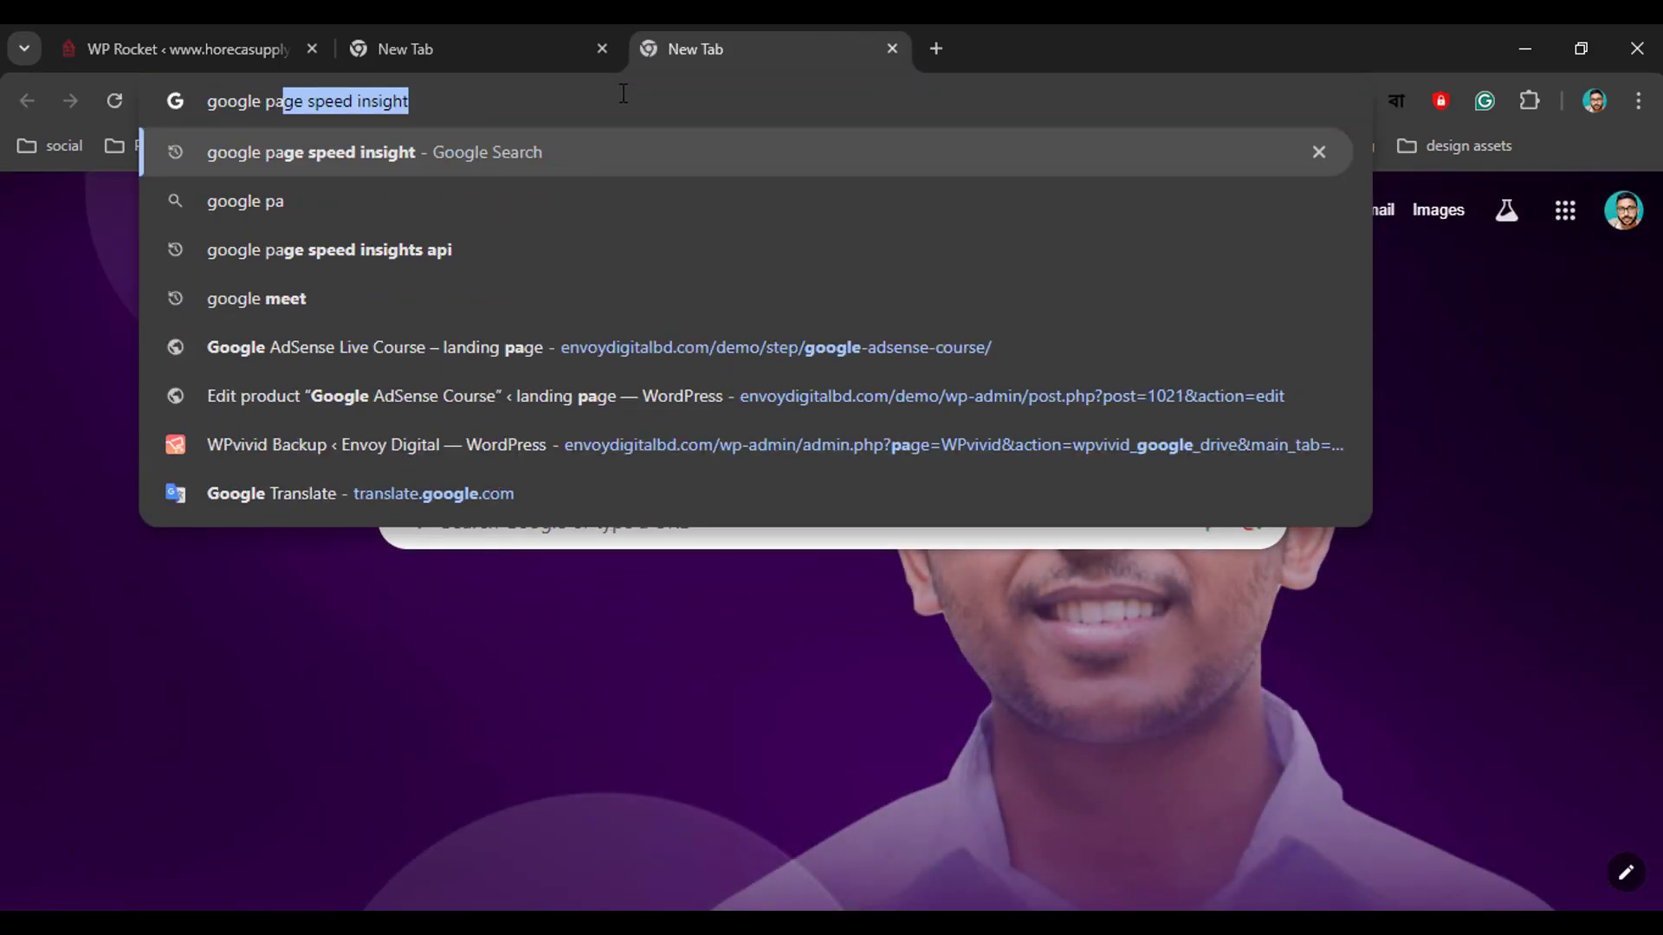
key(Return)
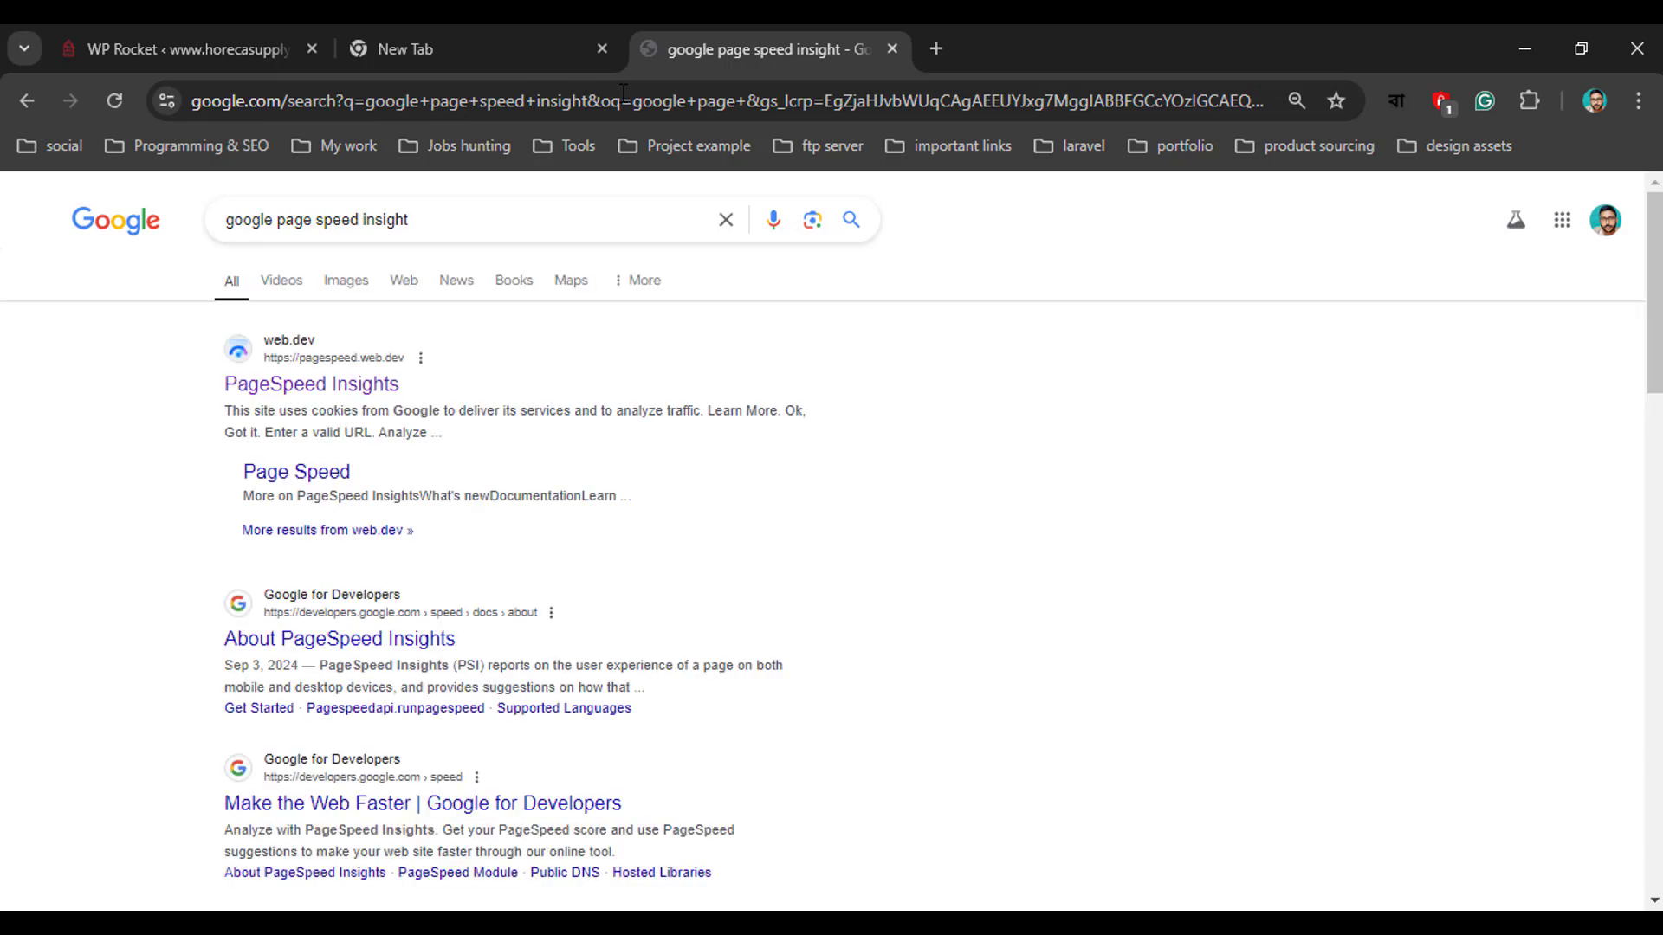
click(322, 391)
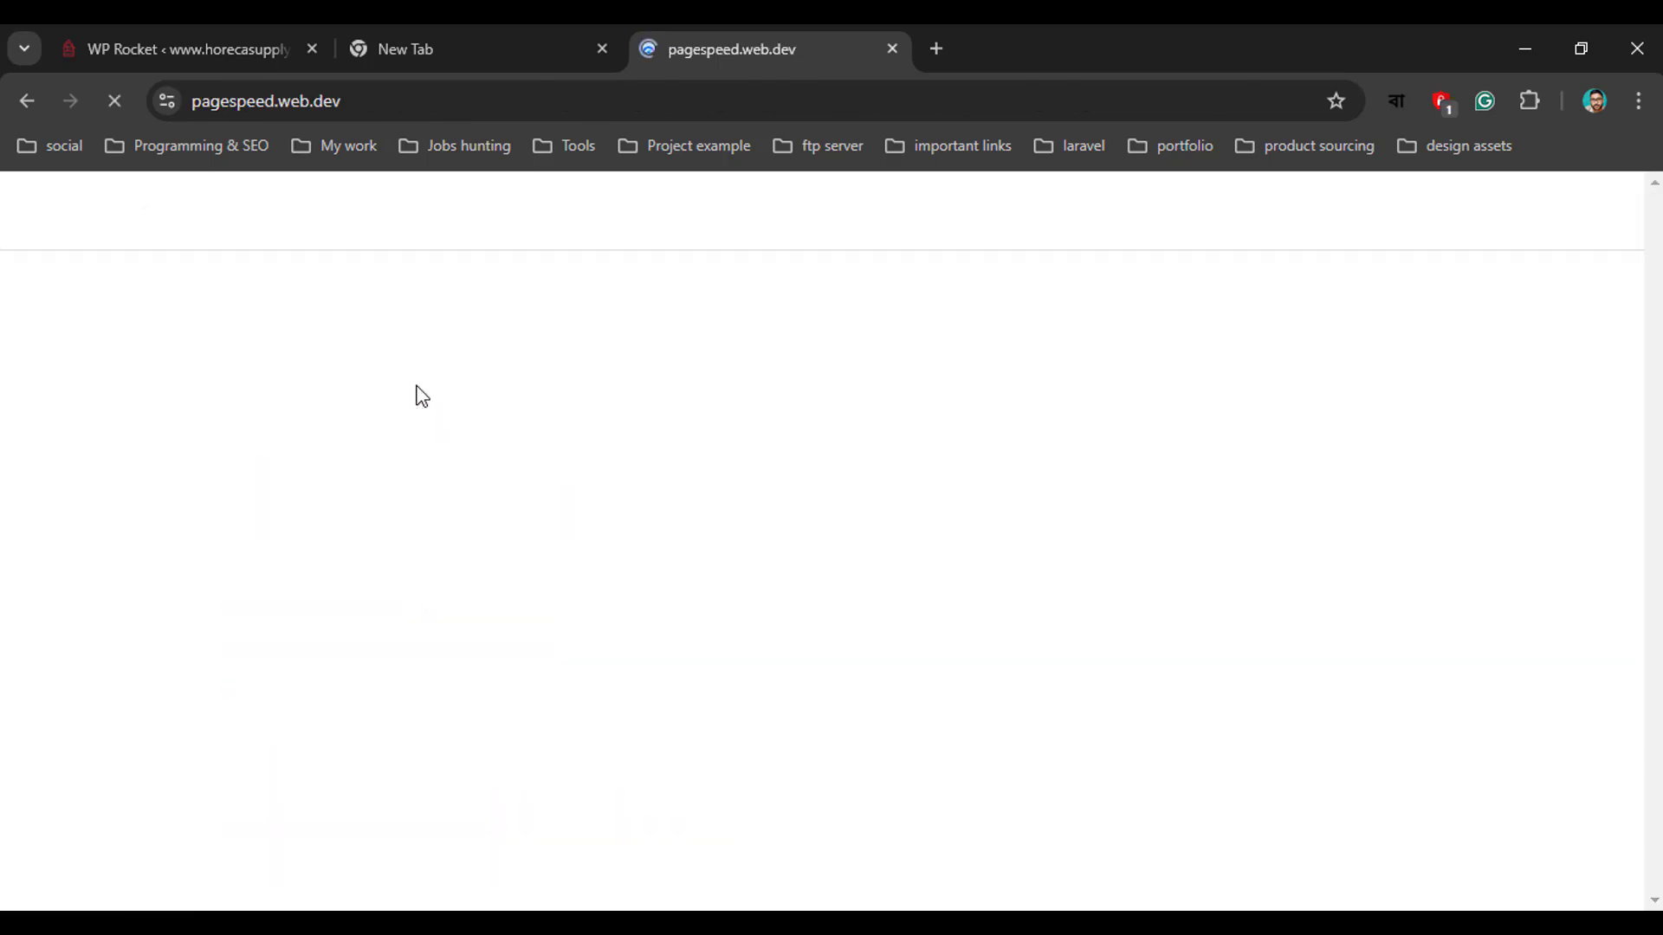
Back on the WP Rocket tab, bring up the link menu for the Visit Site address
click(274, 43)
mouse_move(141, 206)
right_click(101, 234)
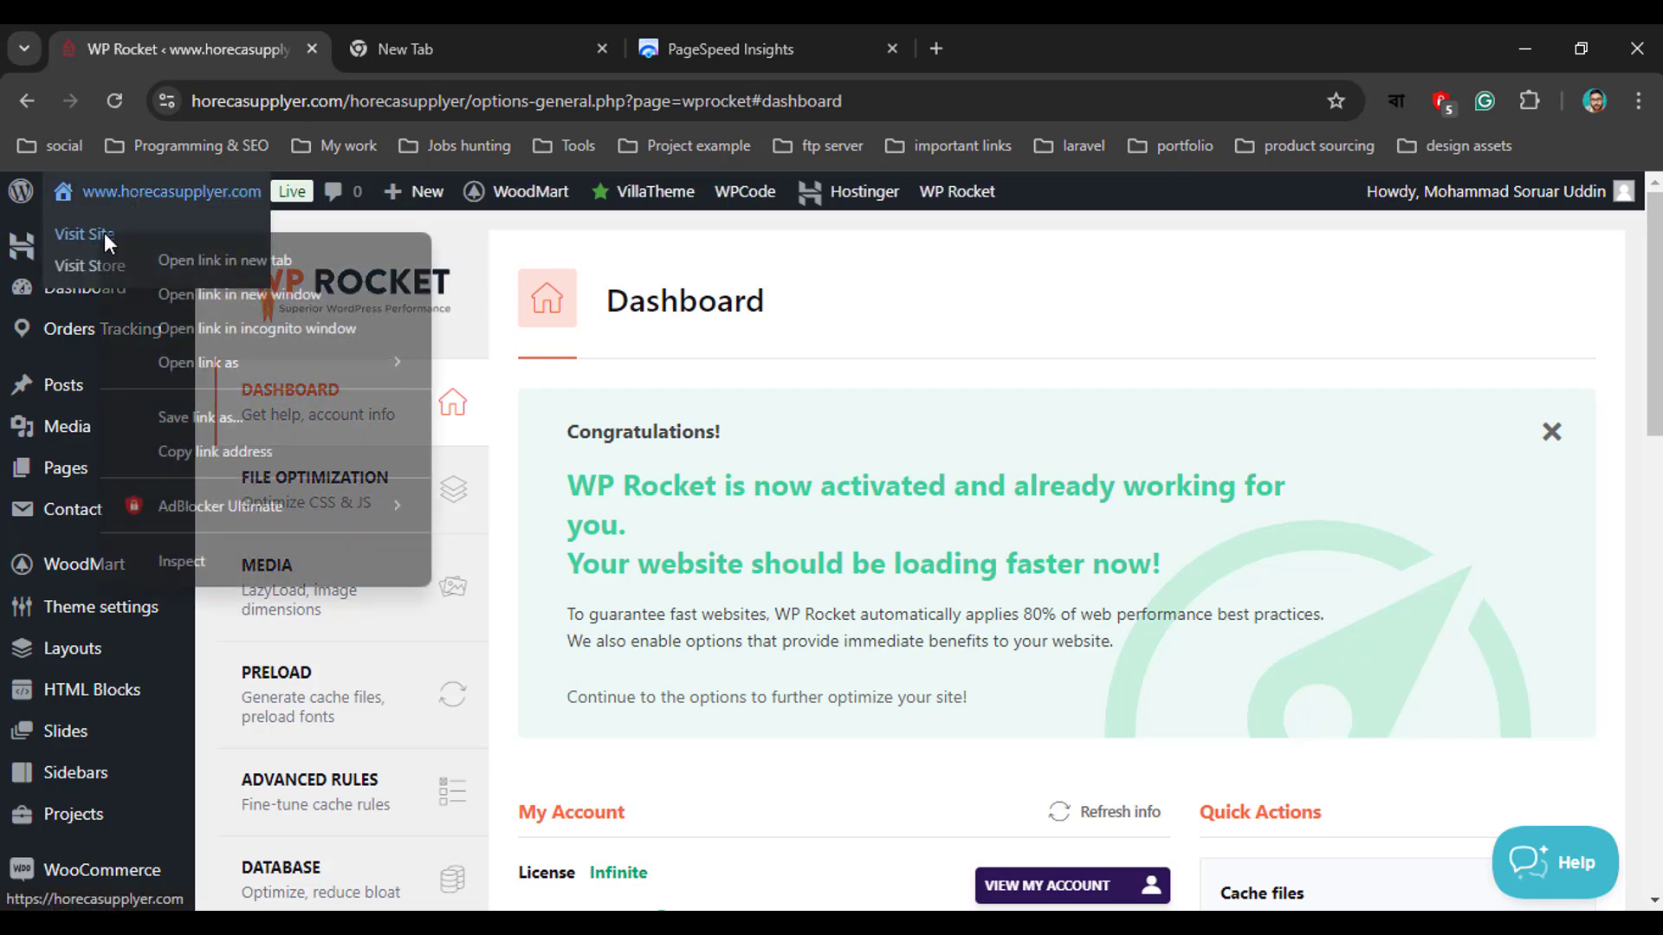
Copy the site link, paste it into PageSpeed Insights, analyze it, and close the empty tab
click(217, 451)
key(ctrl+3)
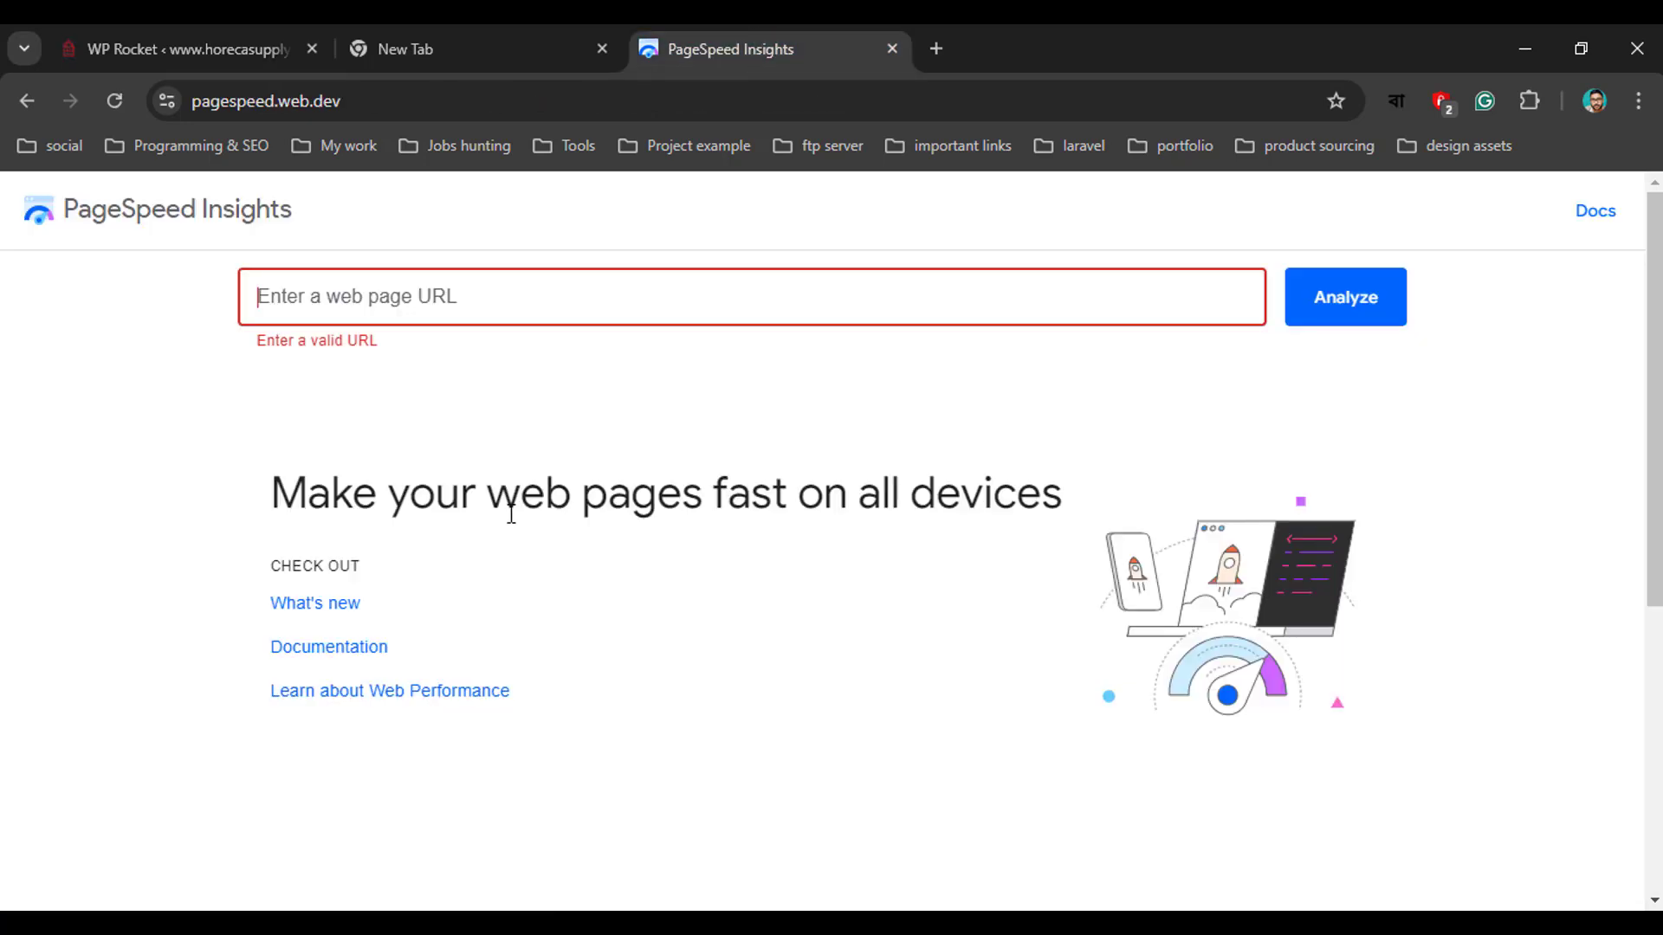
key(ctrl+v)
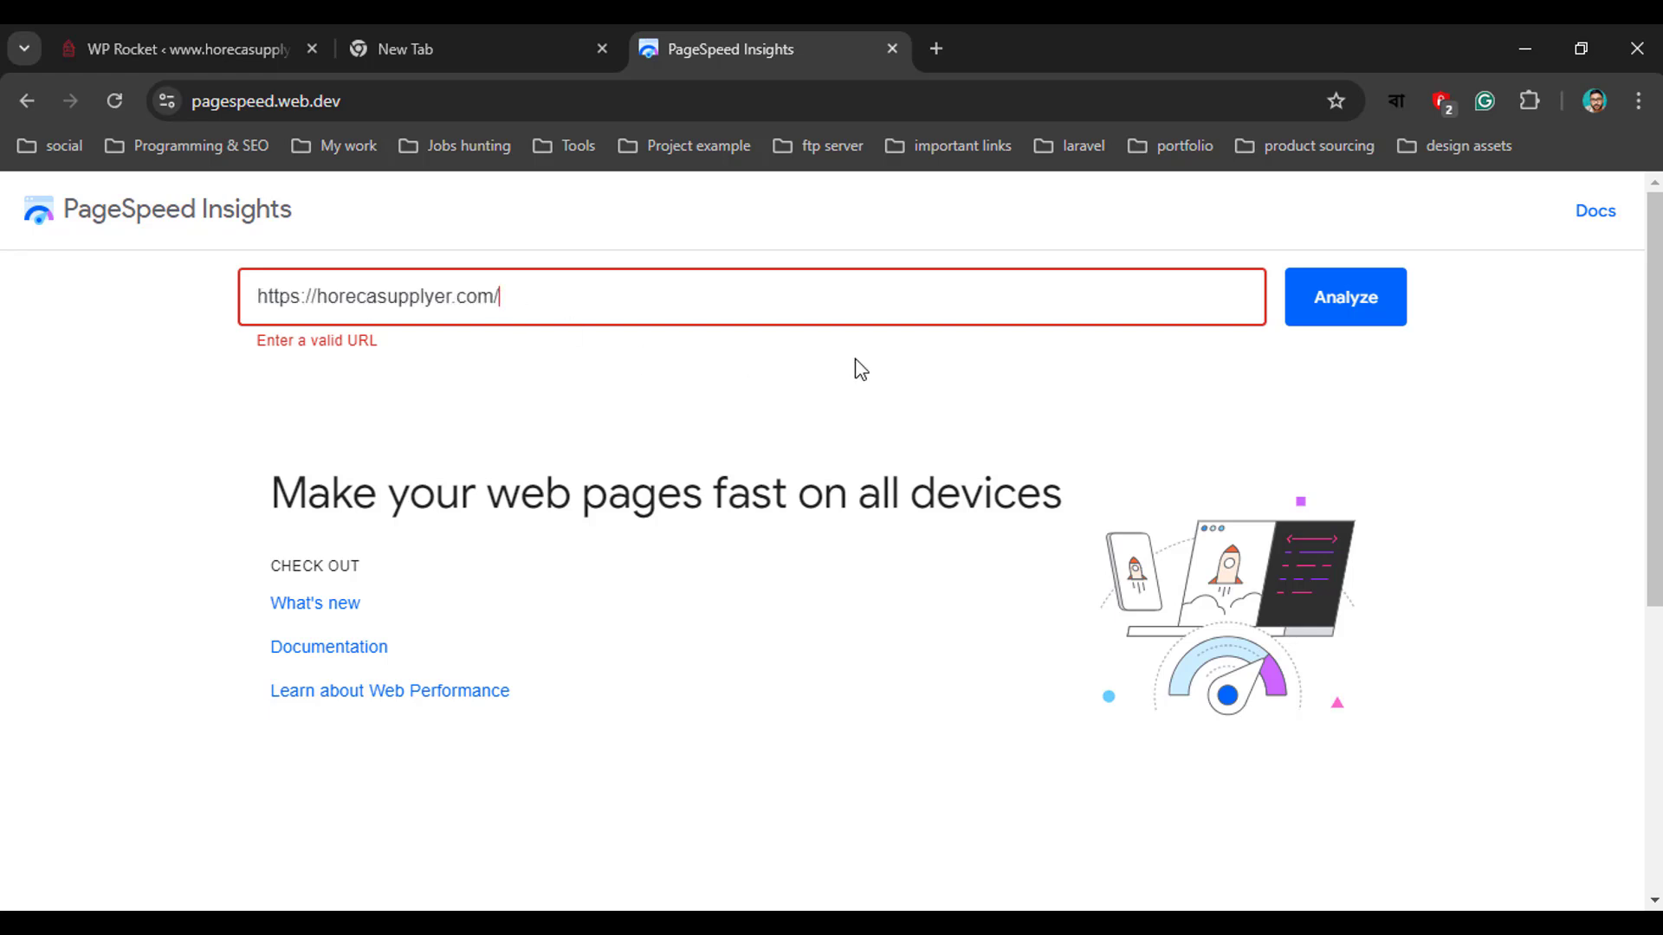
click(1353, 306)
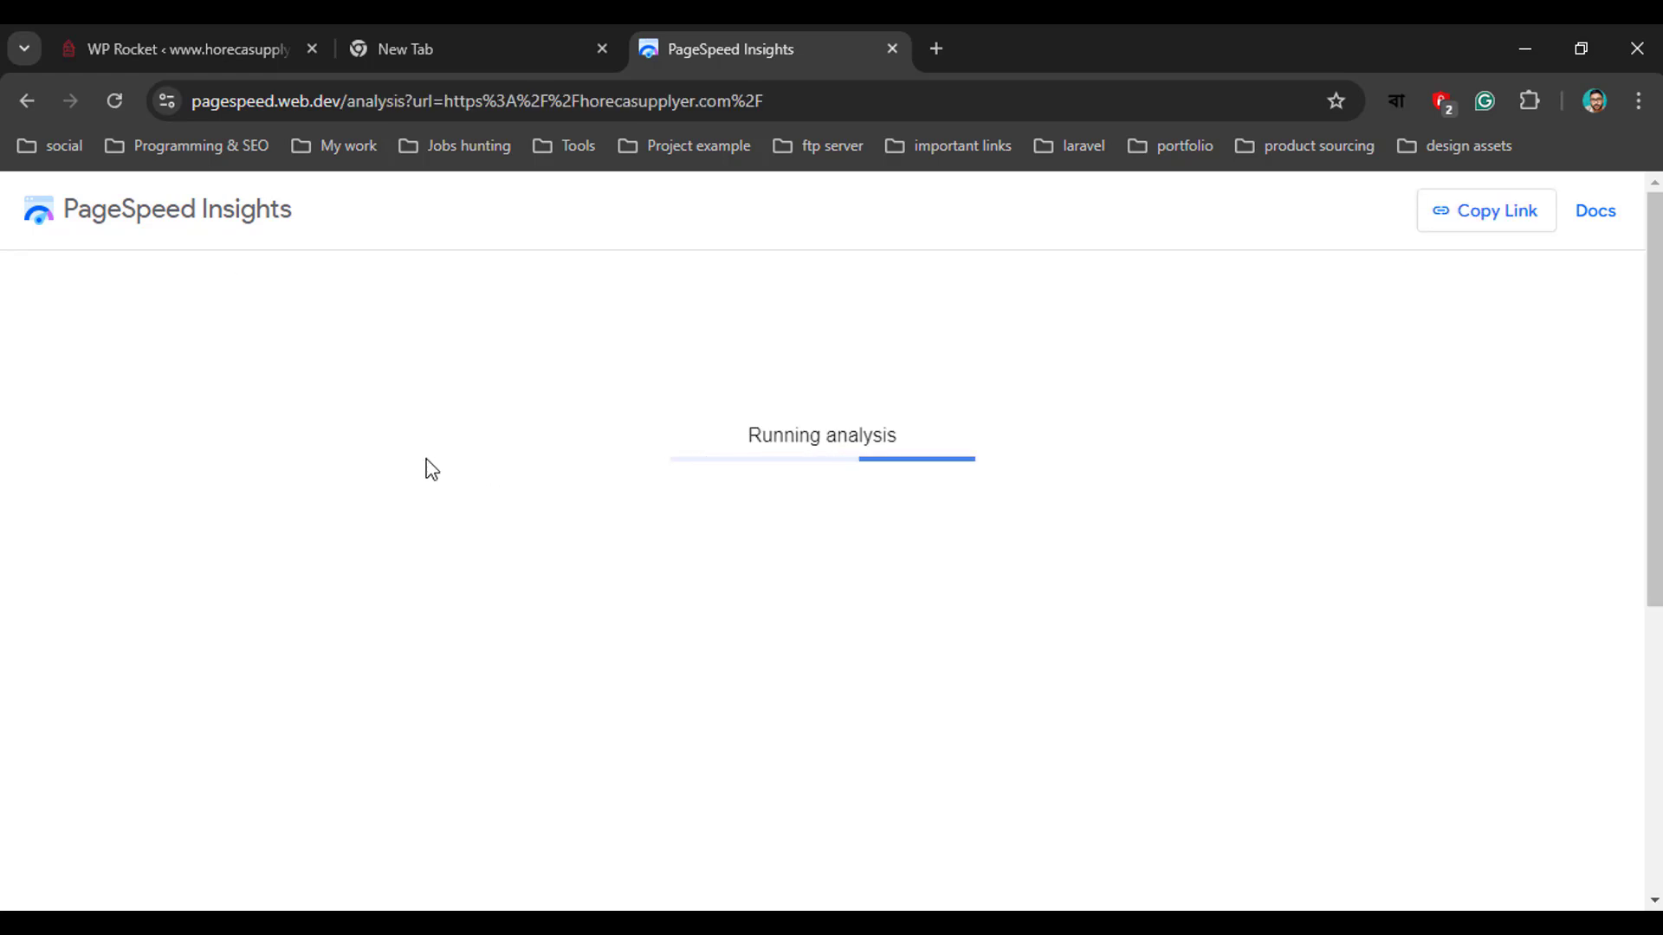
click(602, 49)
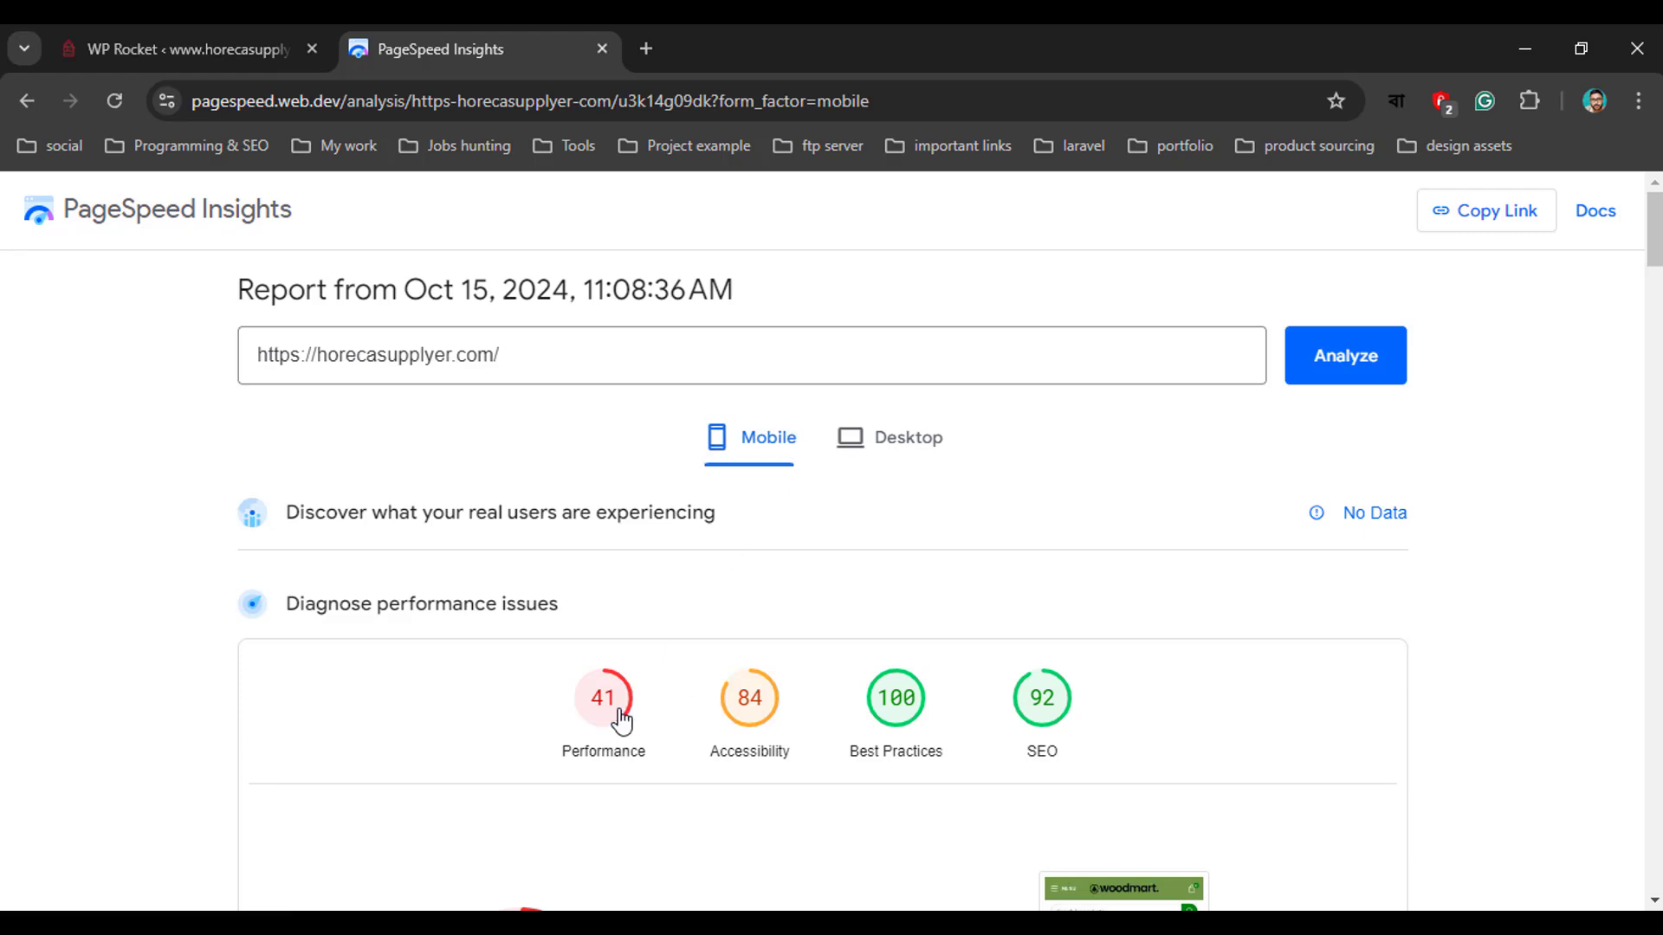
Compare the desktop score 88 with the mobile score 41, then return to WP Rocket
click(868, 454)
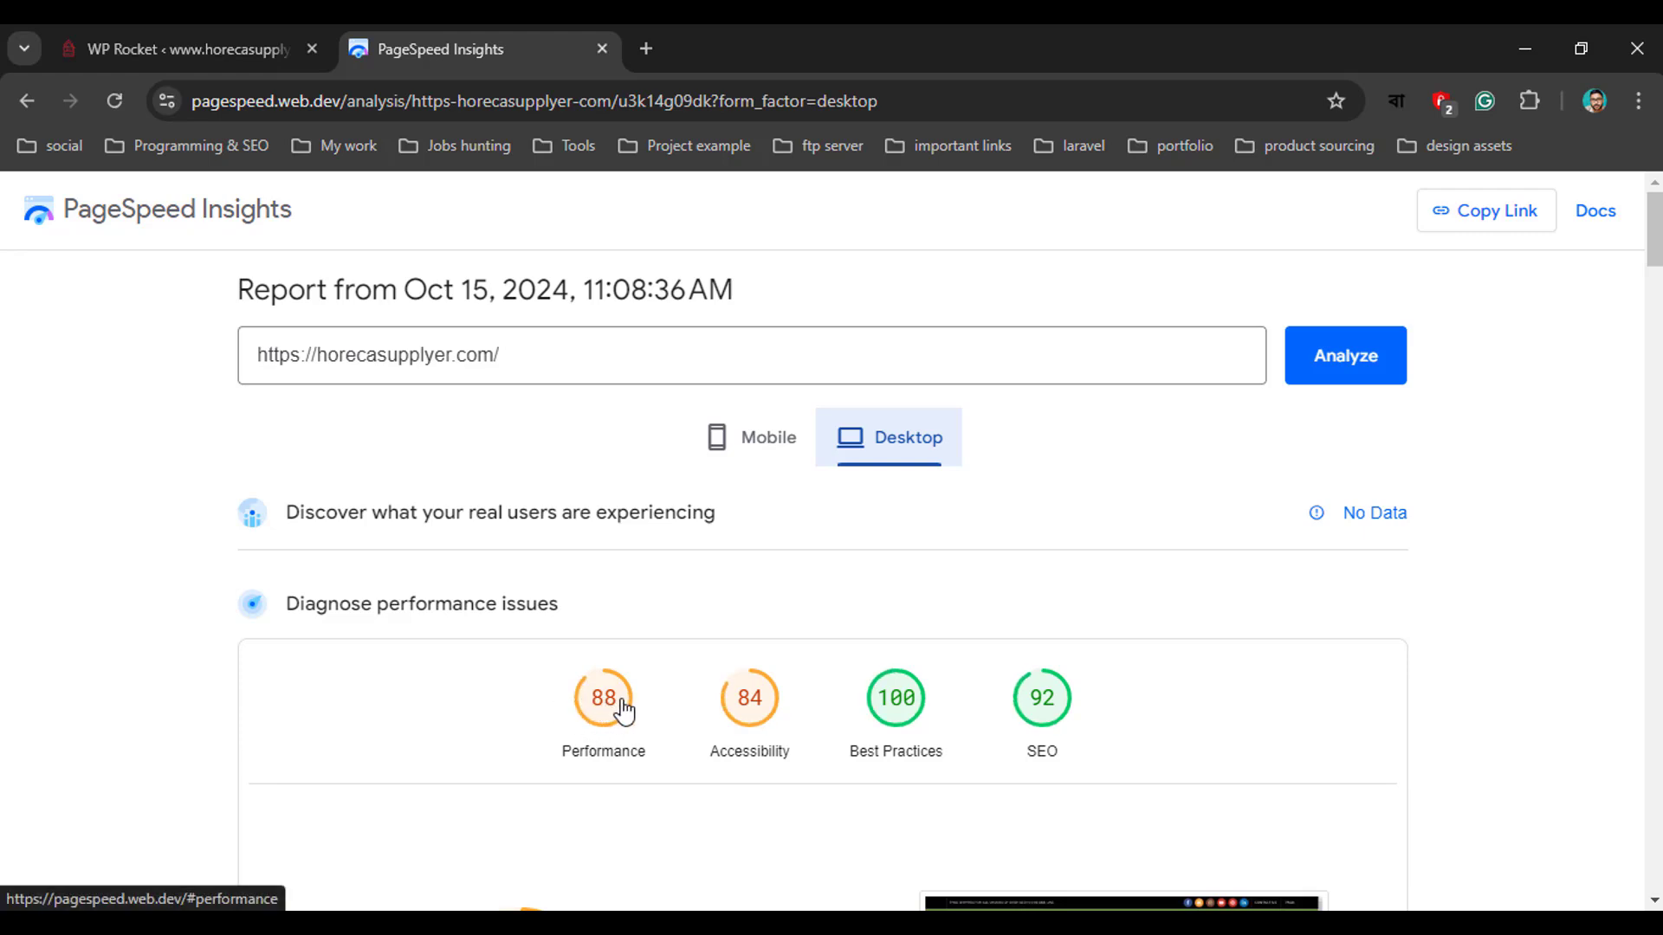
click(720, 462)
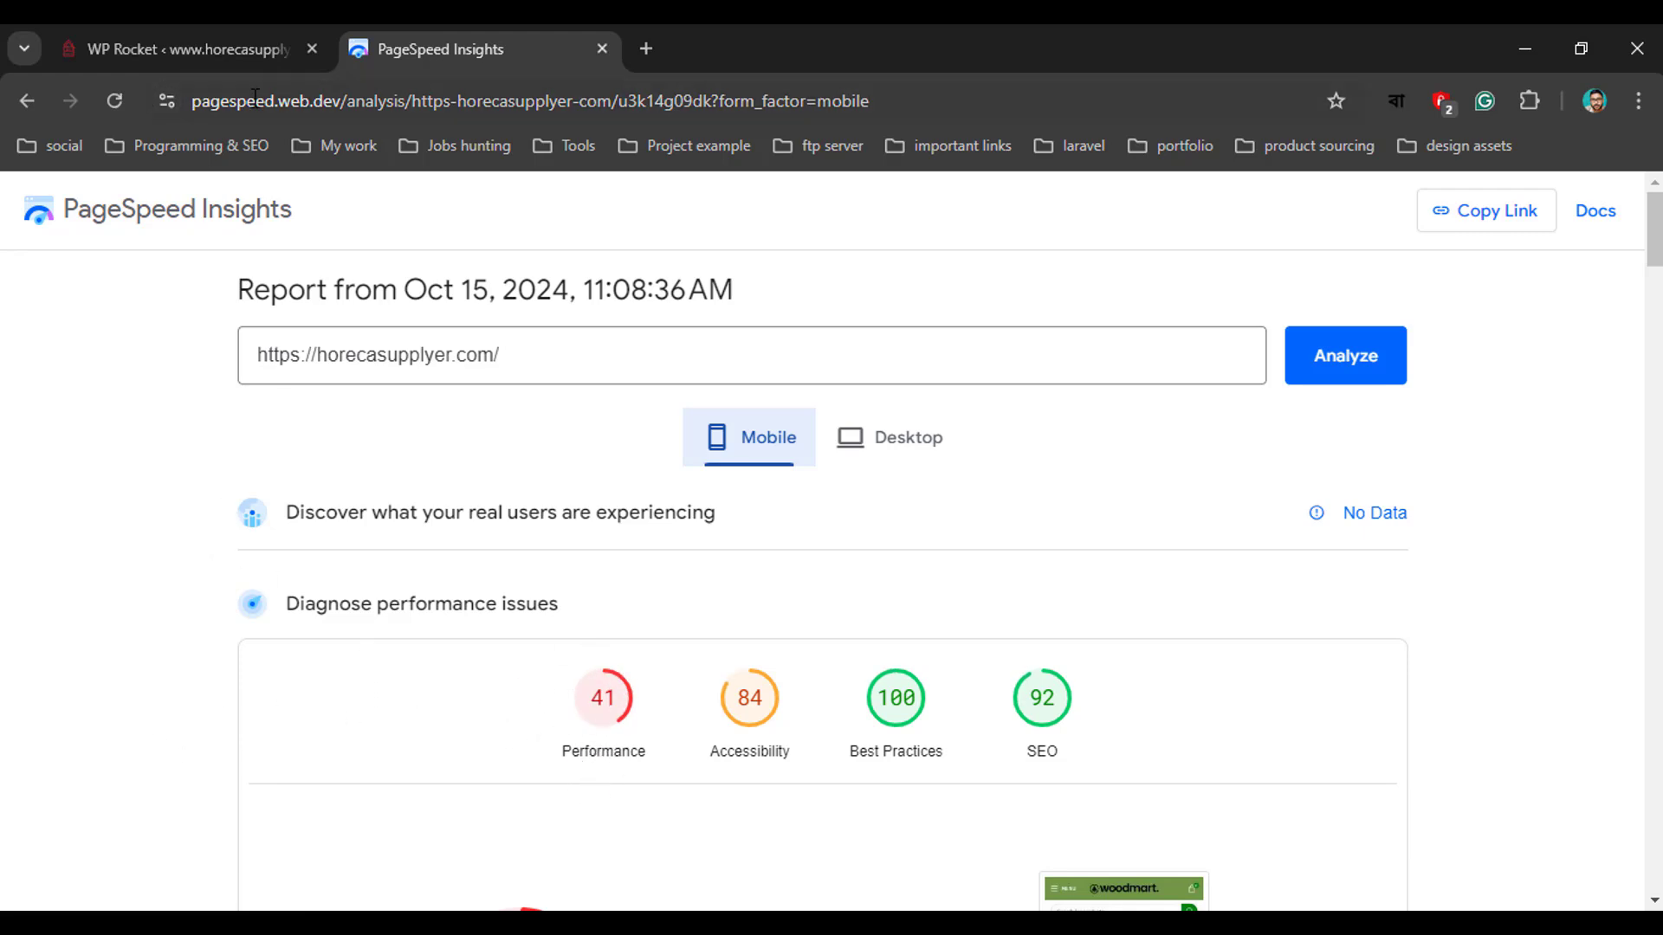
click(227, 41)
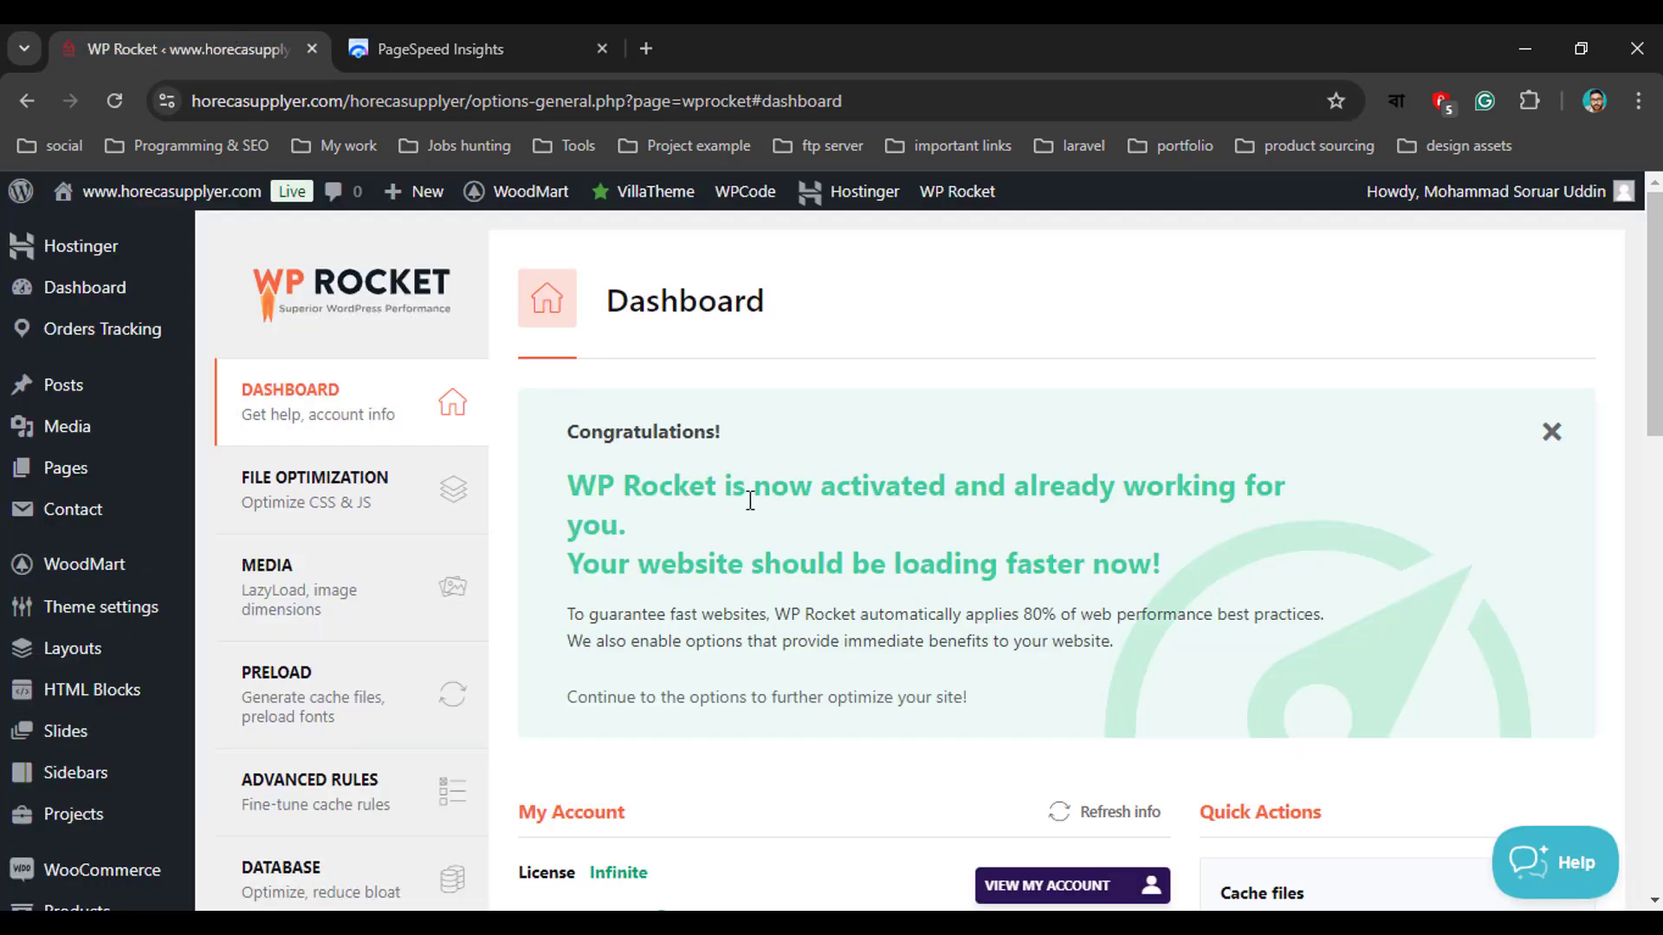
scroll(742, 598, down, 3)
scroll(741, 606, up, 3)
click(478, 39)
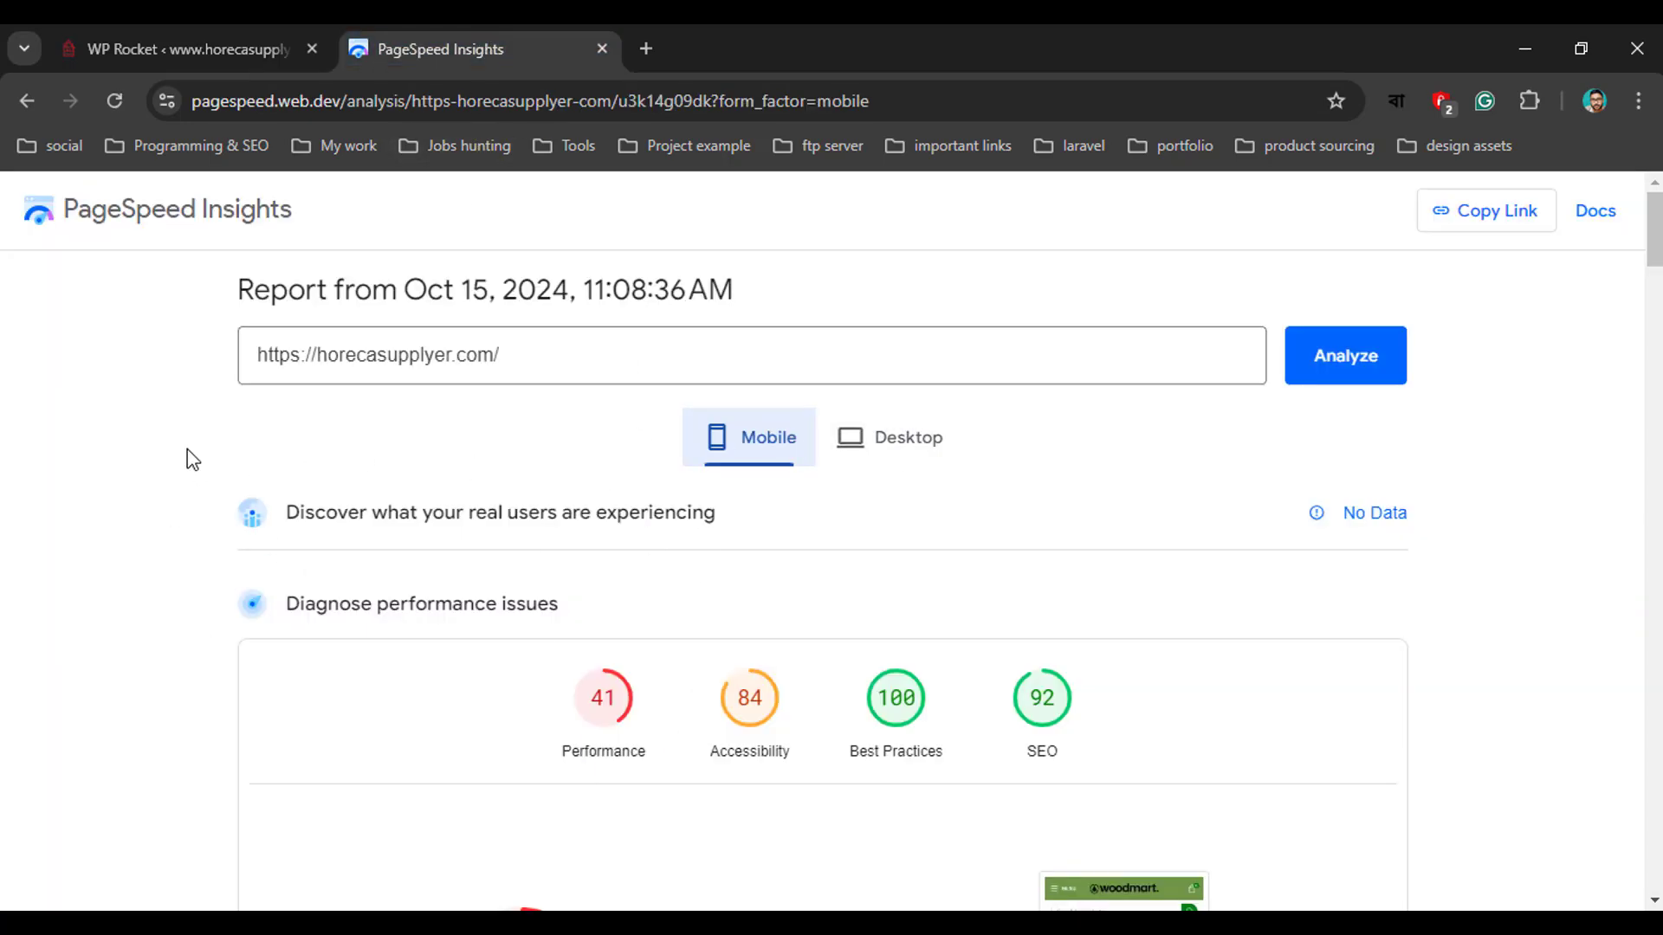
click(185, 43)
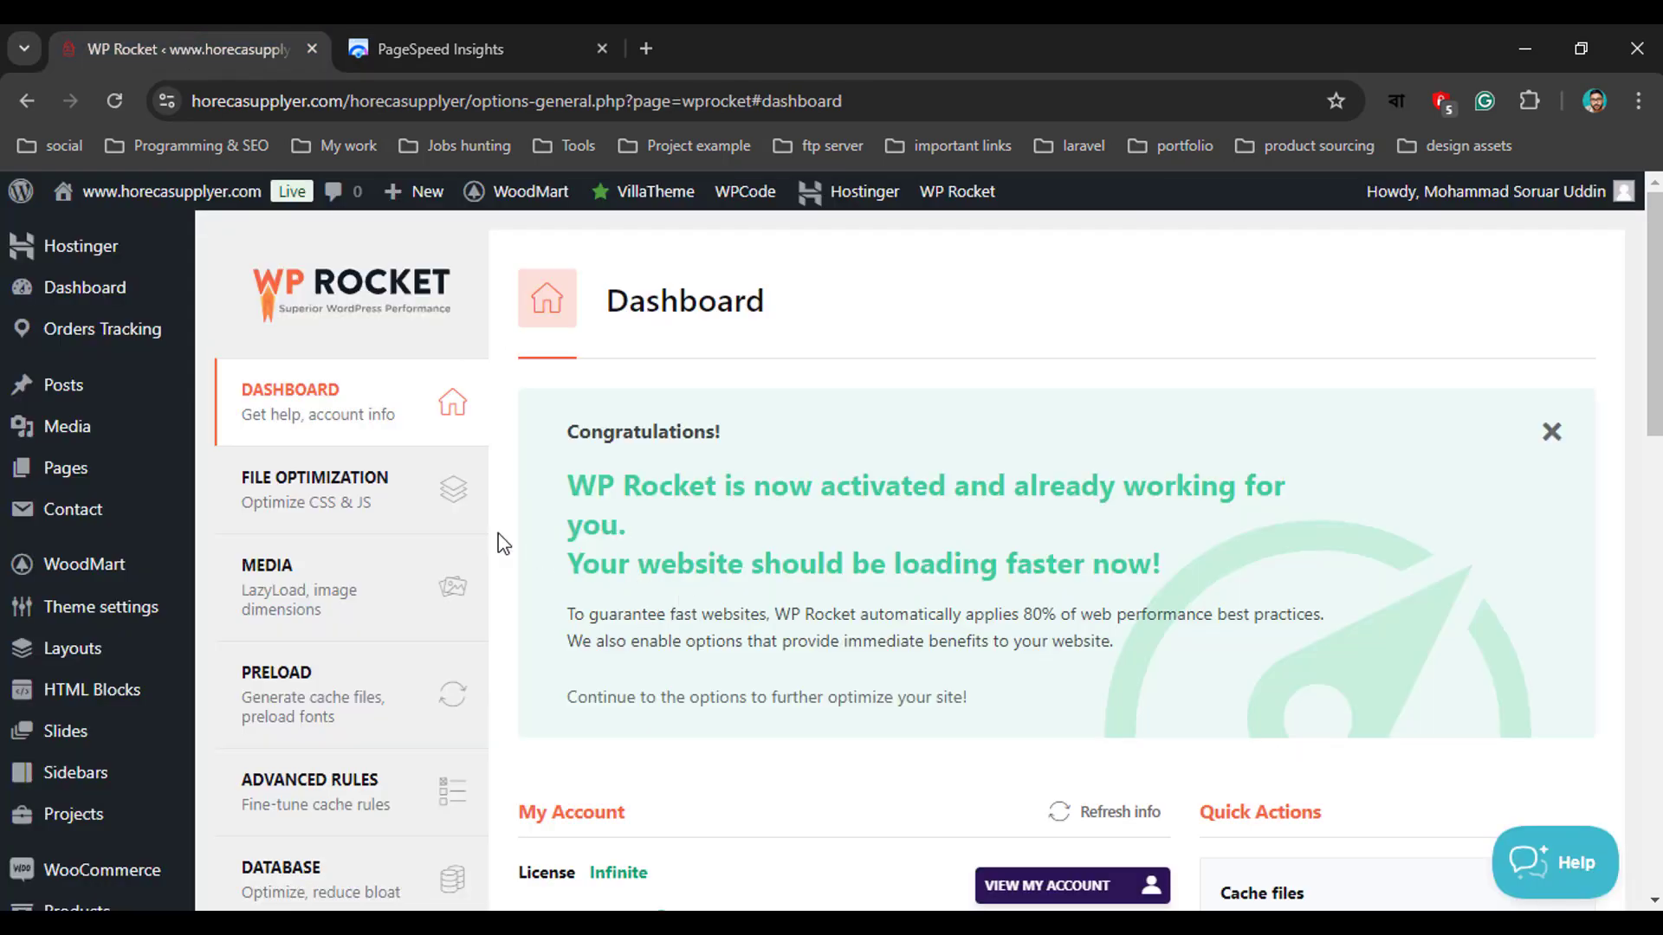
On File Optimization, enable Minify CSS files and Optimize CSS delivery
click(394, 502)
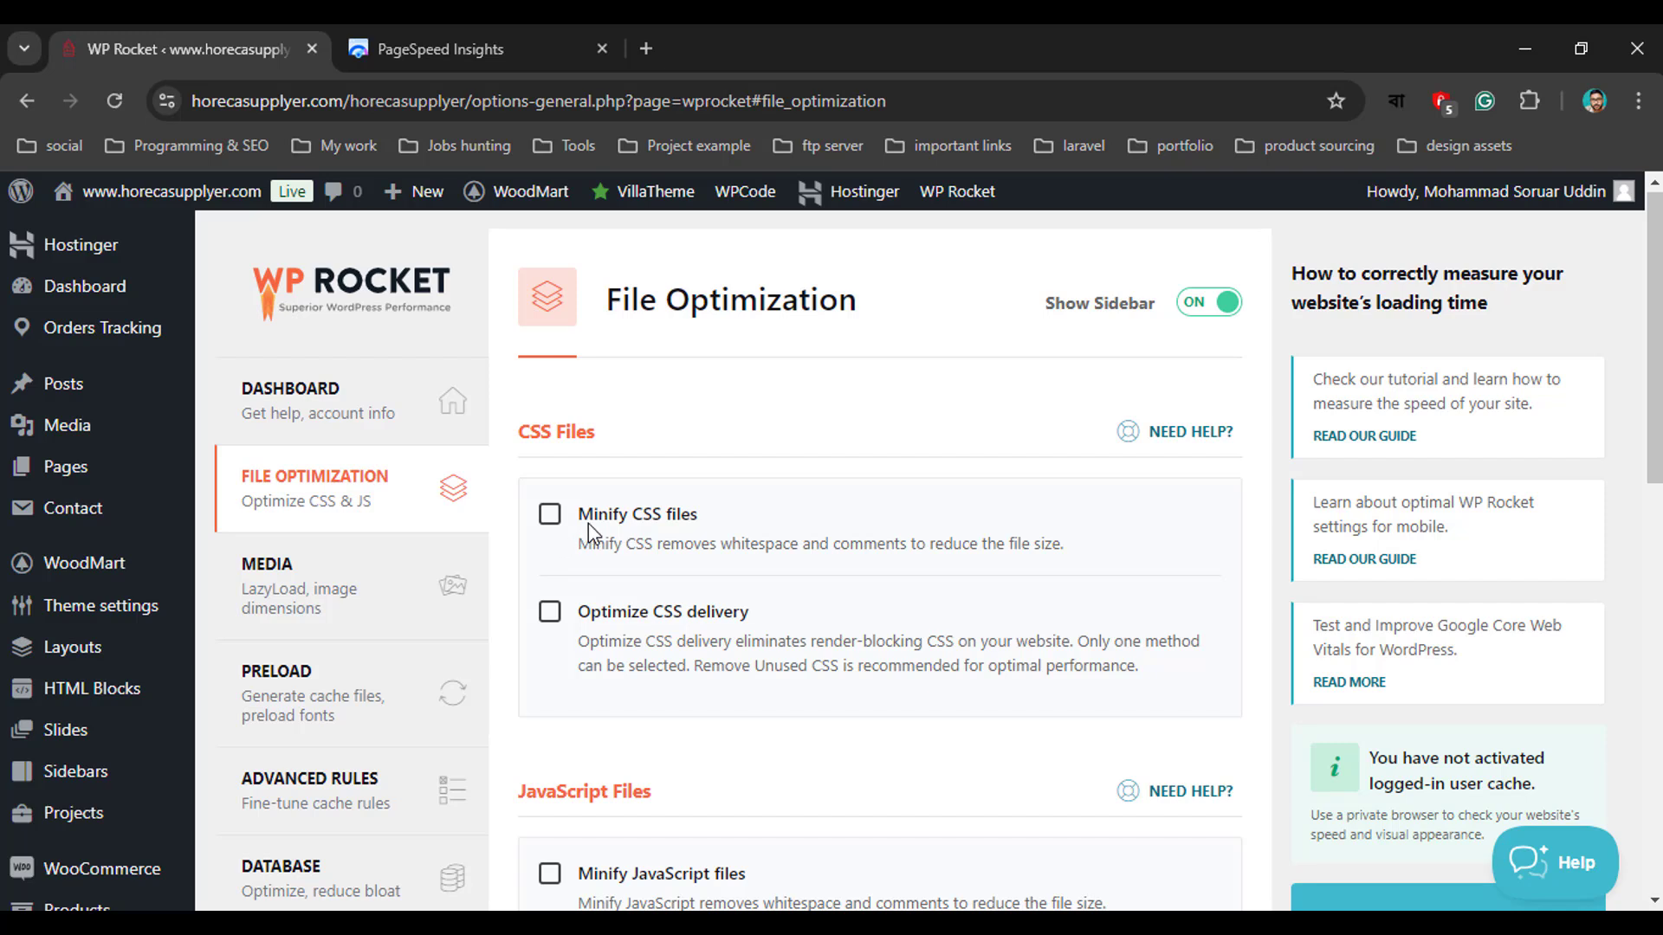
click(548, 516)
click(550, 612)
Enable Minify JavaScript files, Load JavaScript deferred and Delay JavaScript execution
scroll(672, 689, down, 4)
scroll(672, 690, up, 3)
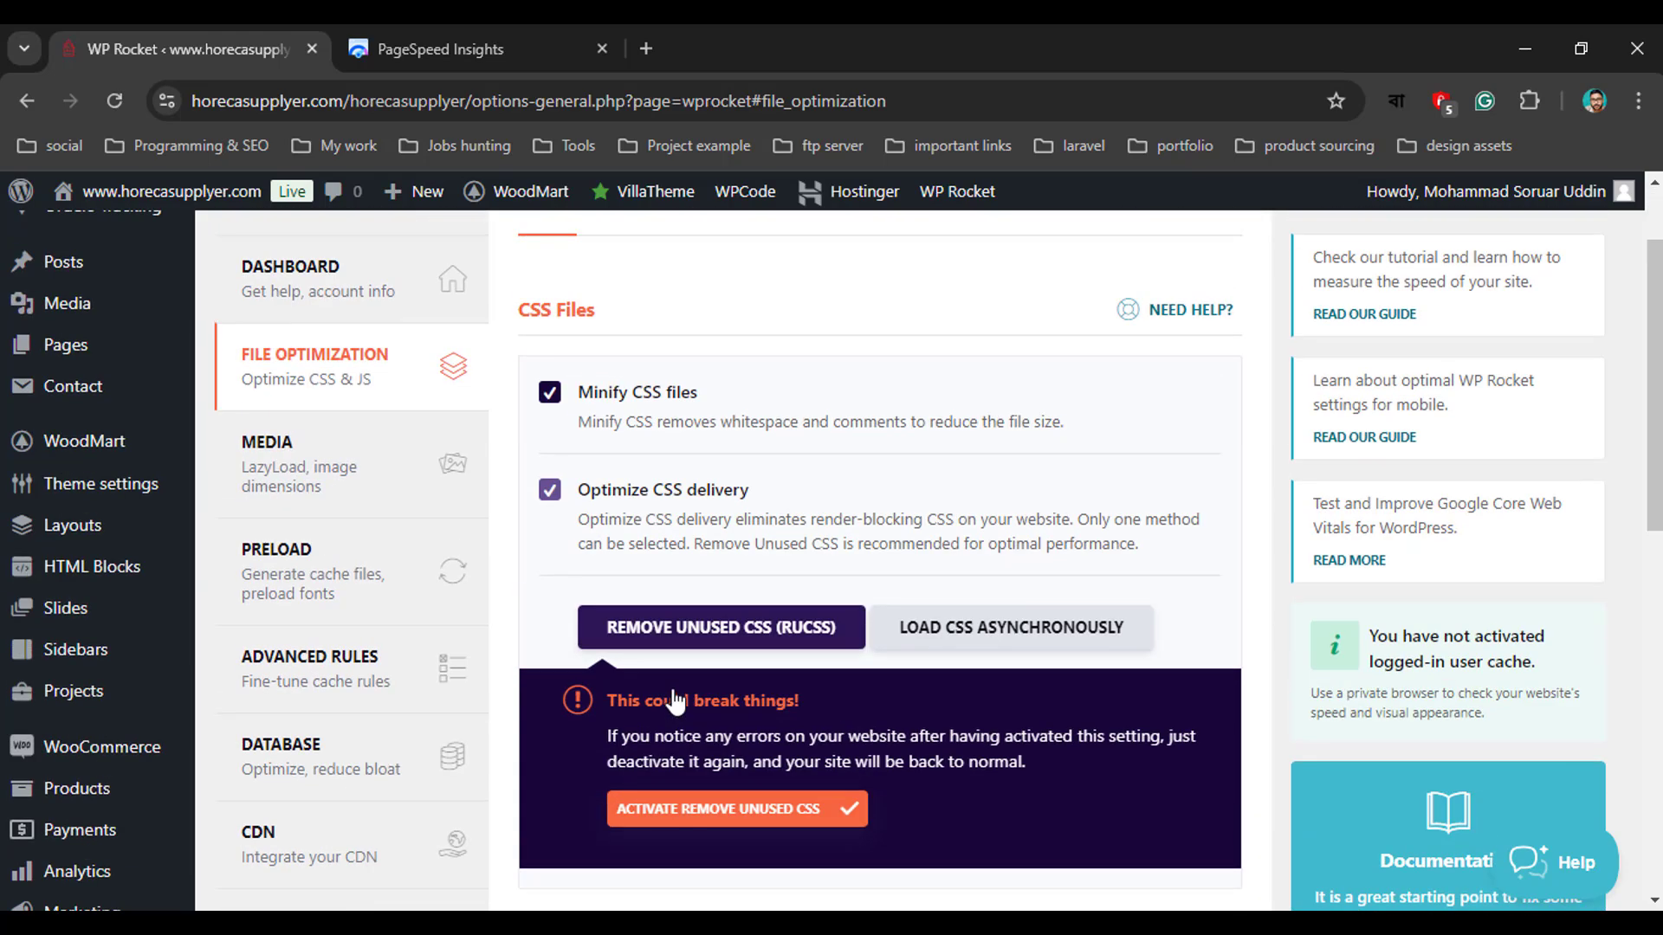
scroll(674, 697, down, 5)
click(564, 555)
scroll(606, 624, down, 3)
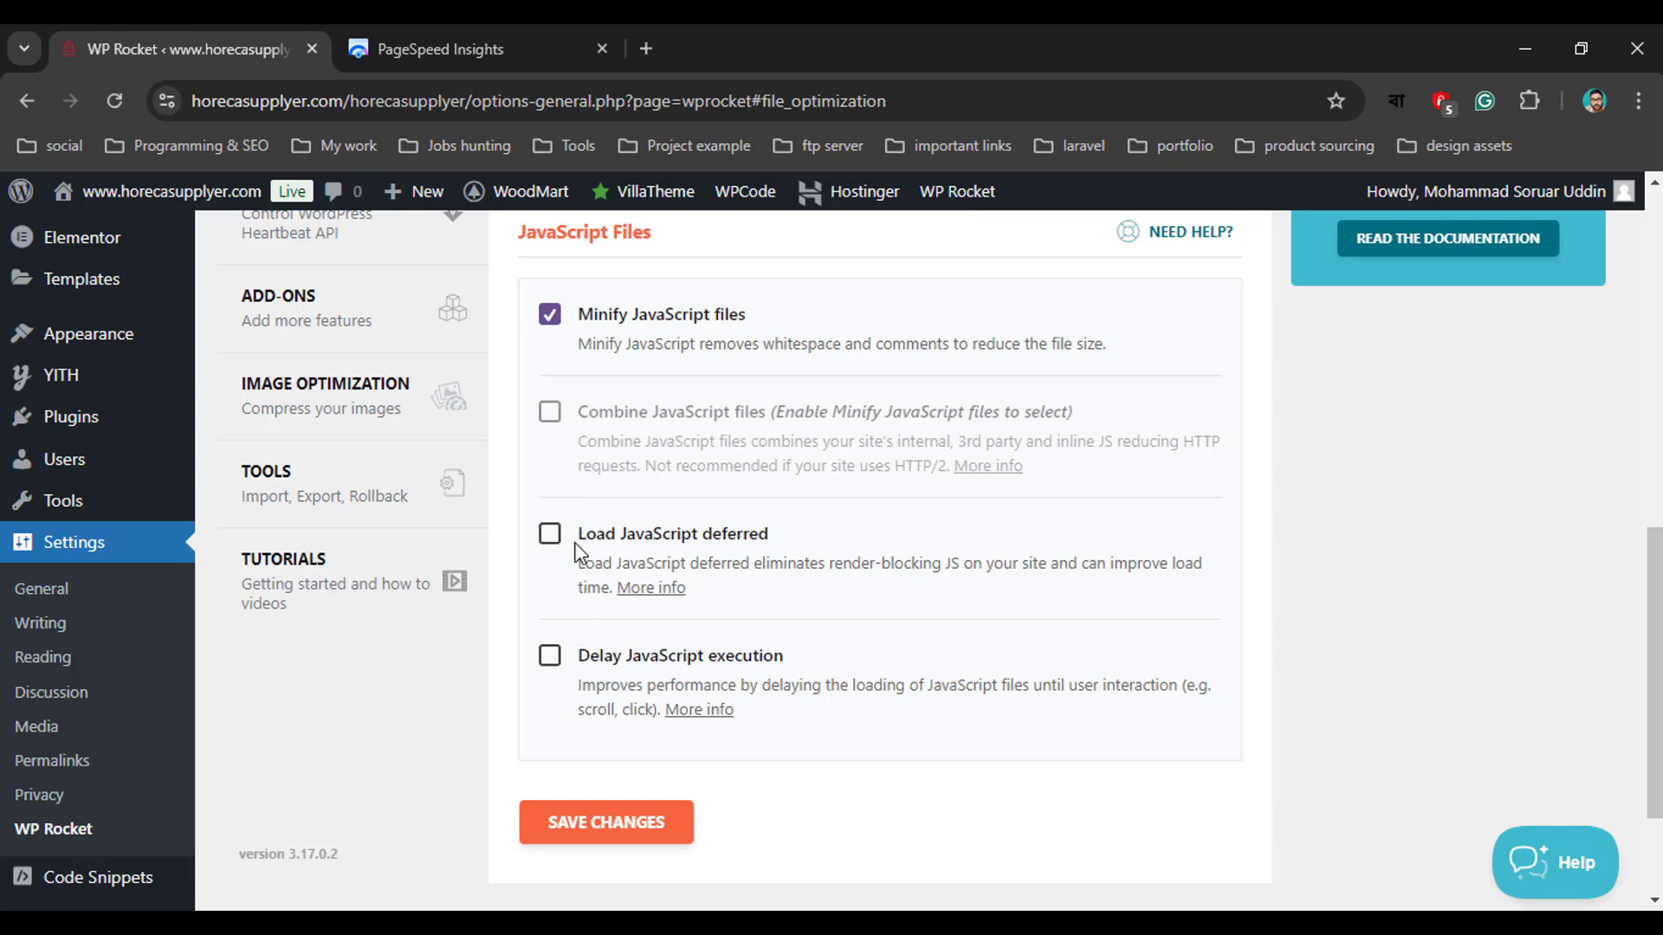
click(549, 534)
scroll(684, 736, down, 4)
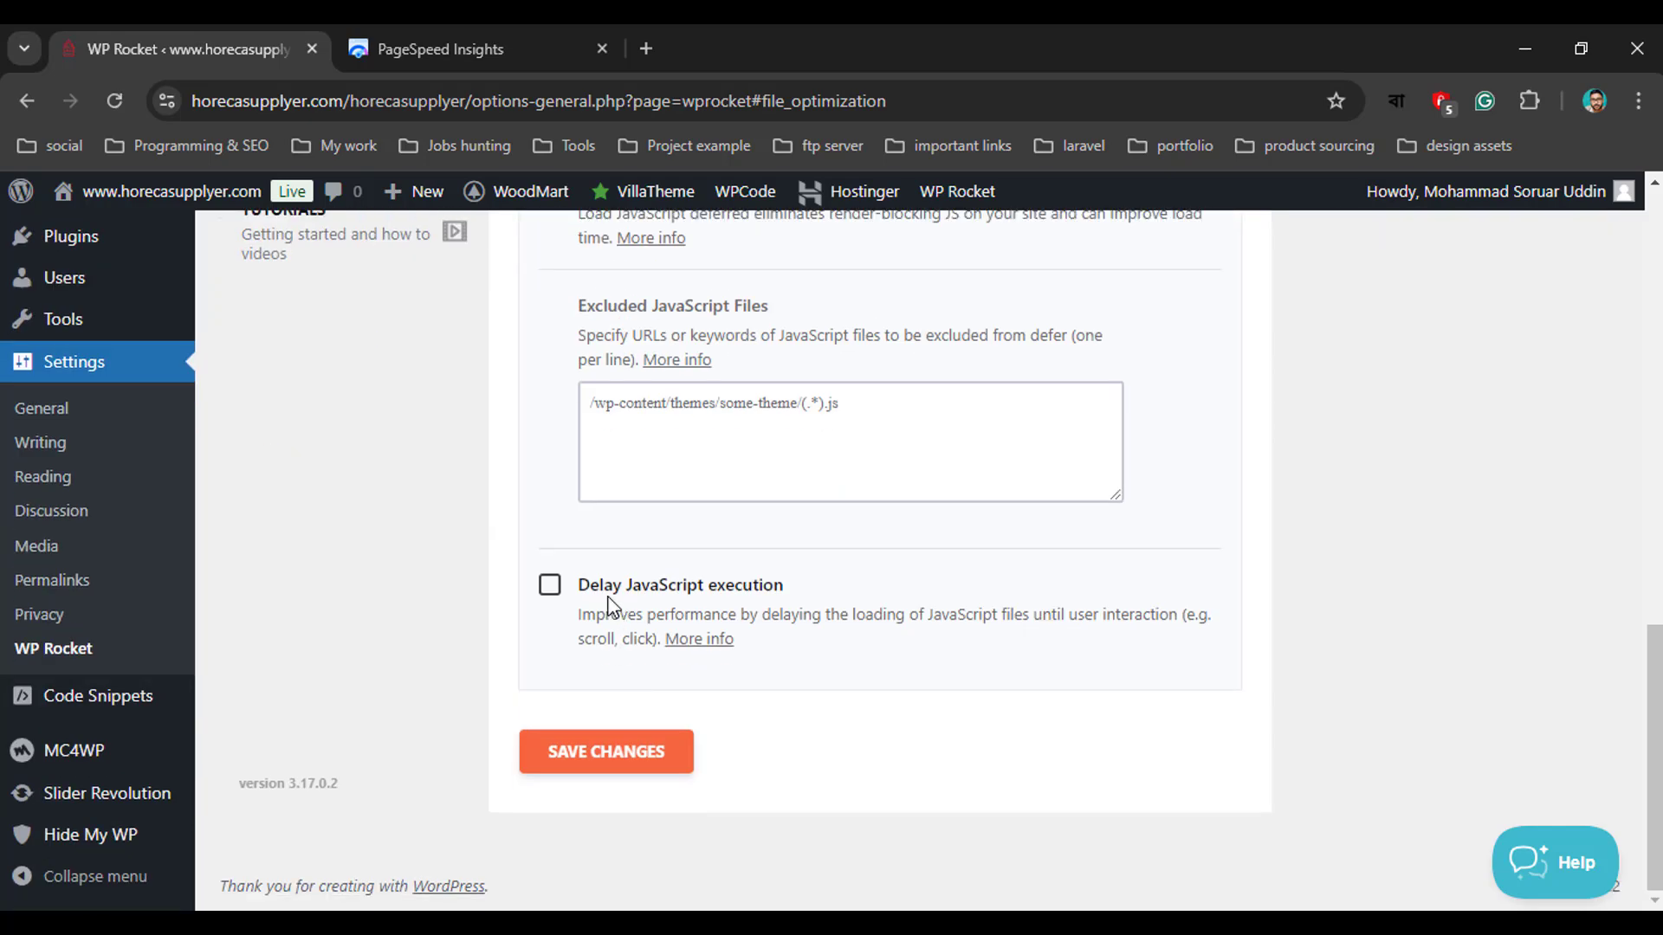
click(550, 585)
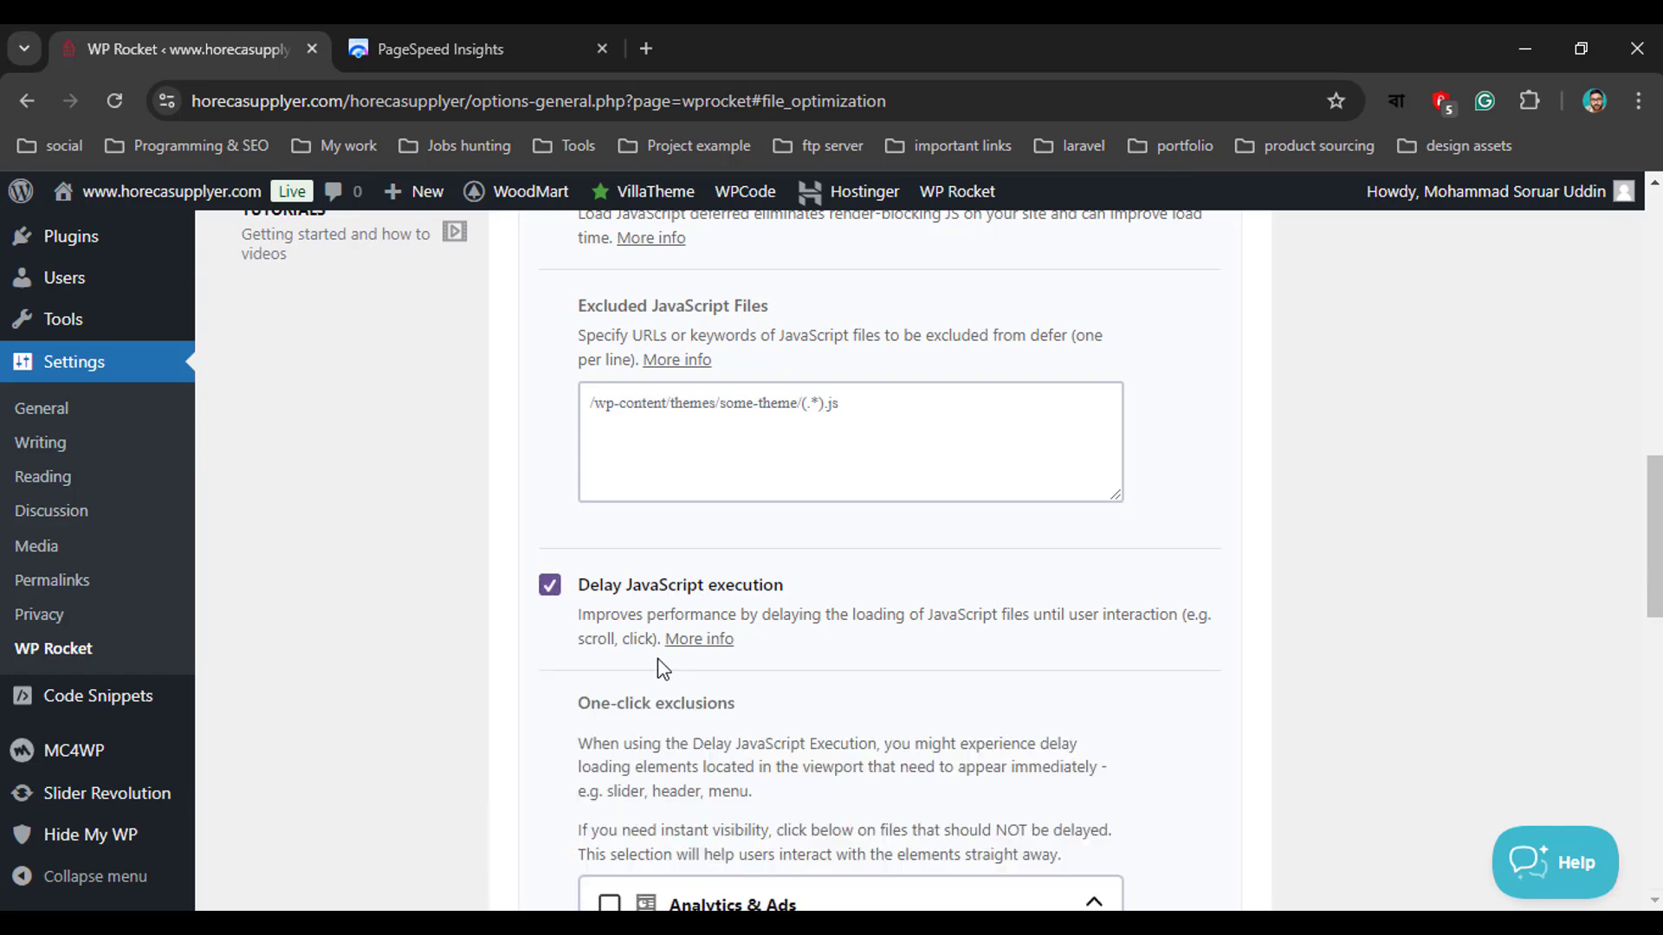
scroll(559, 658, down, 3)
scroll(642, 705, down, 5)
scroll(567, 724, down, 10)
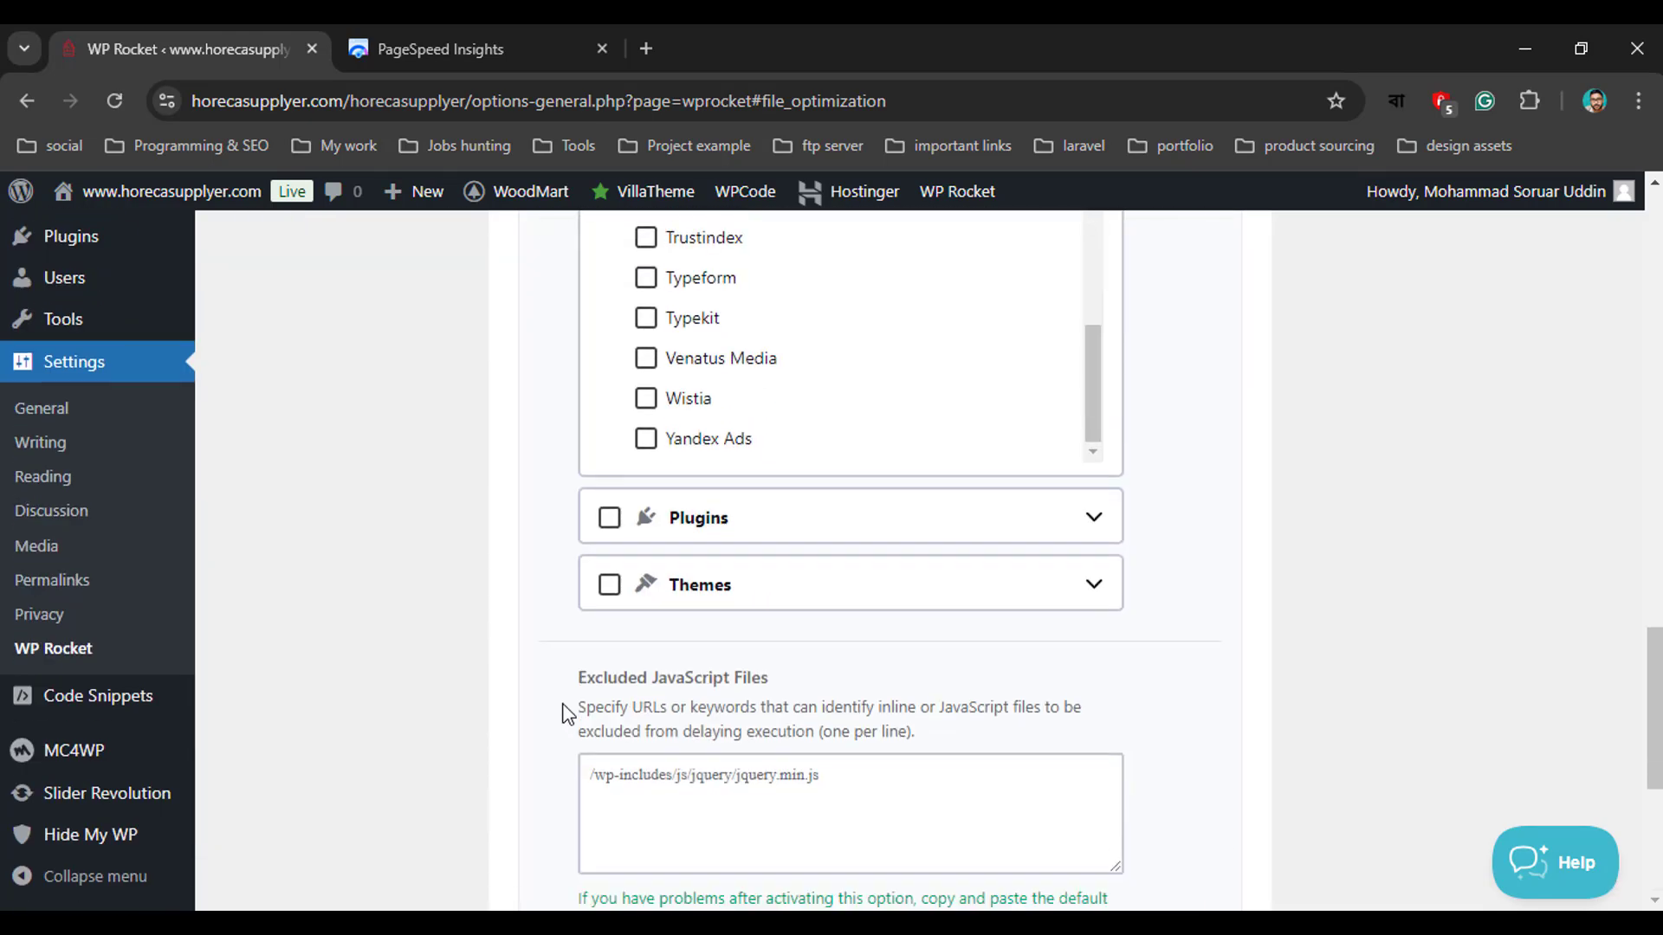
scroll(564, 705, up, 12)
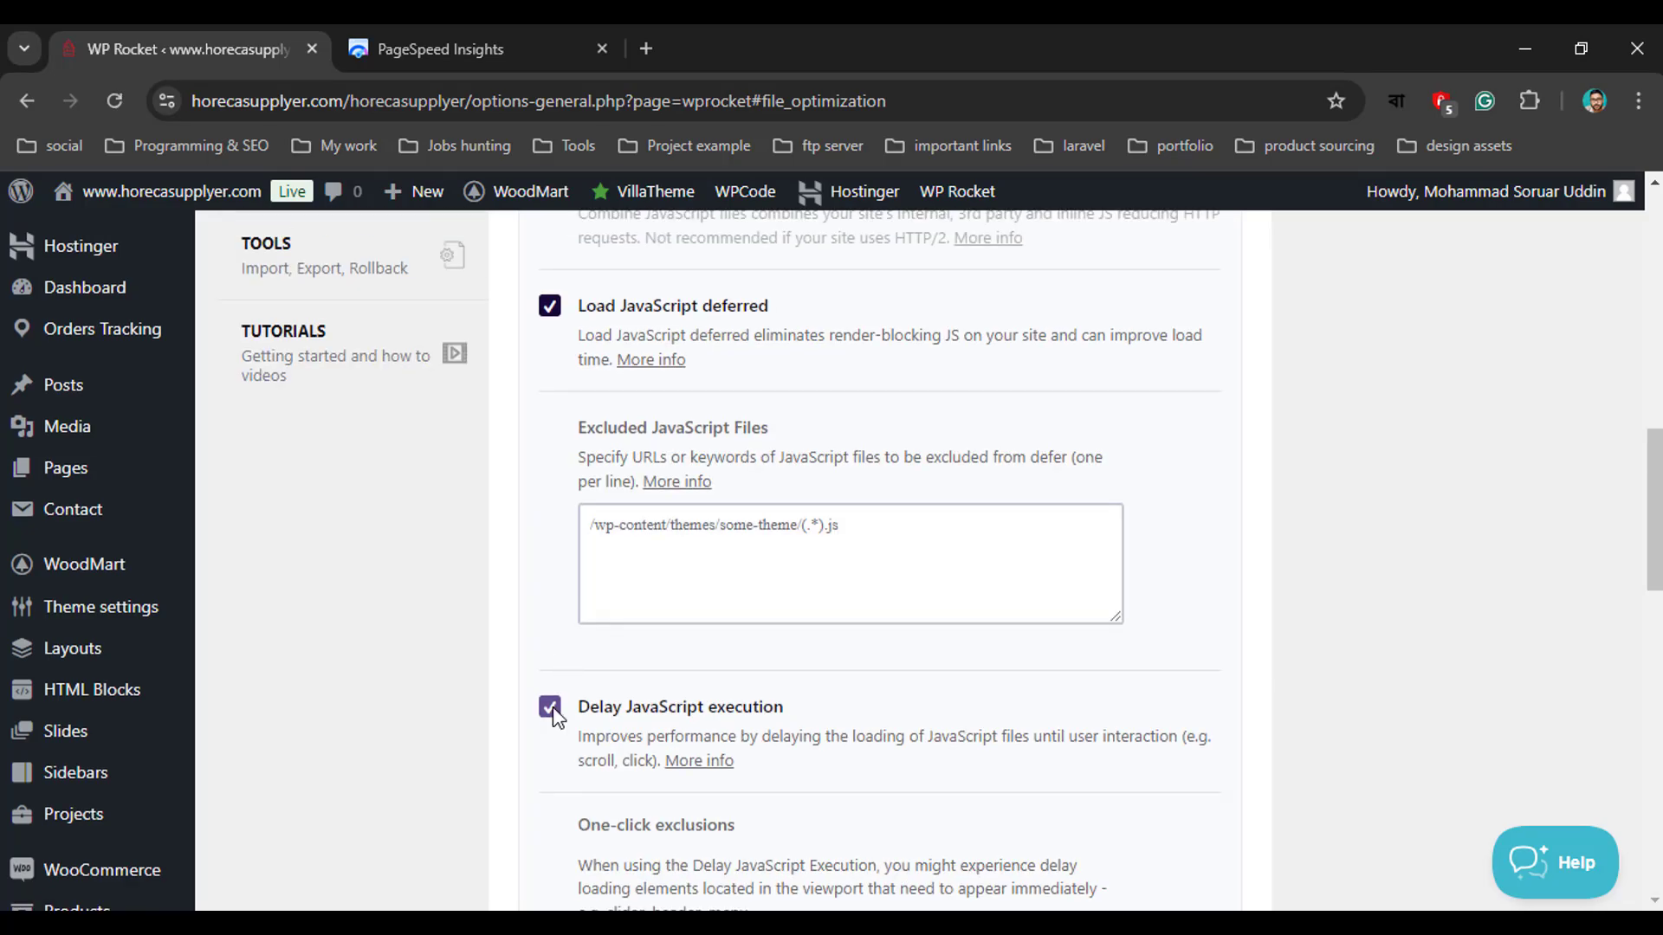
scroll(550, 485, down, 3)
scroll(557, 586, down, 6)
scroll(549, 623, up, 7)
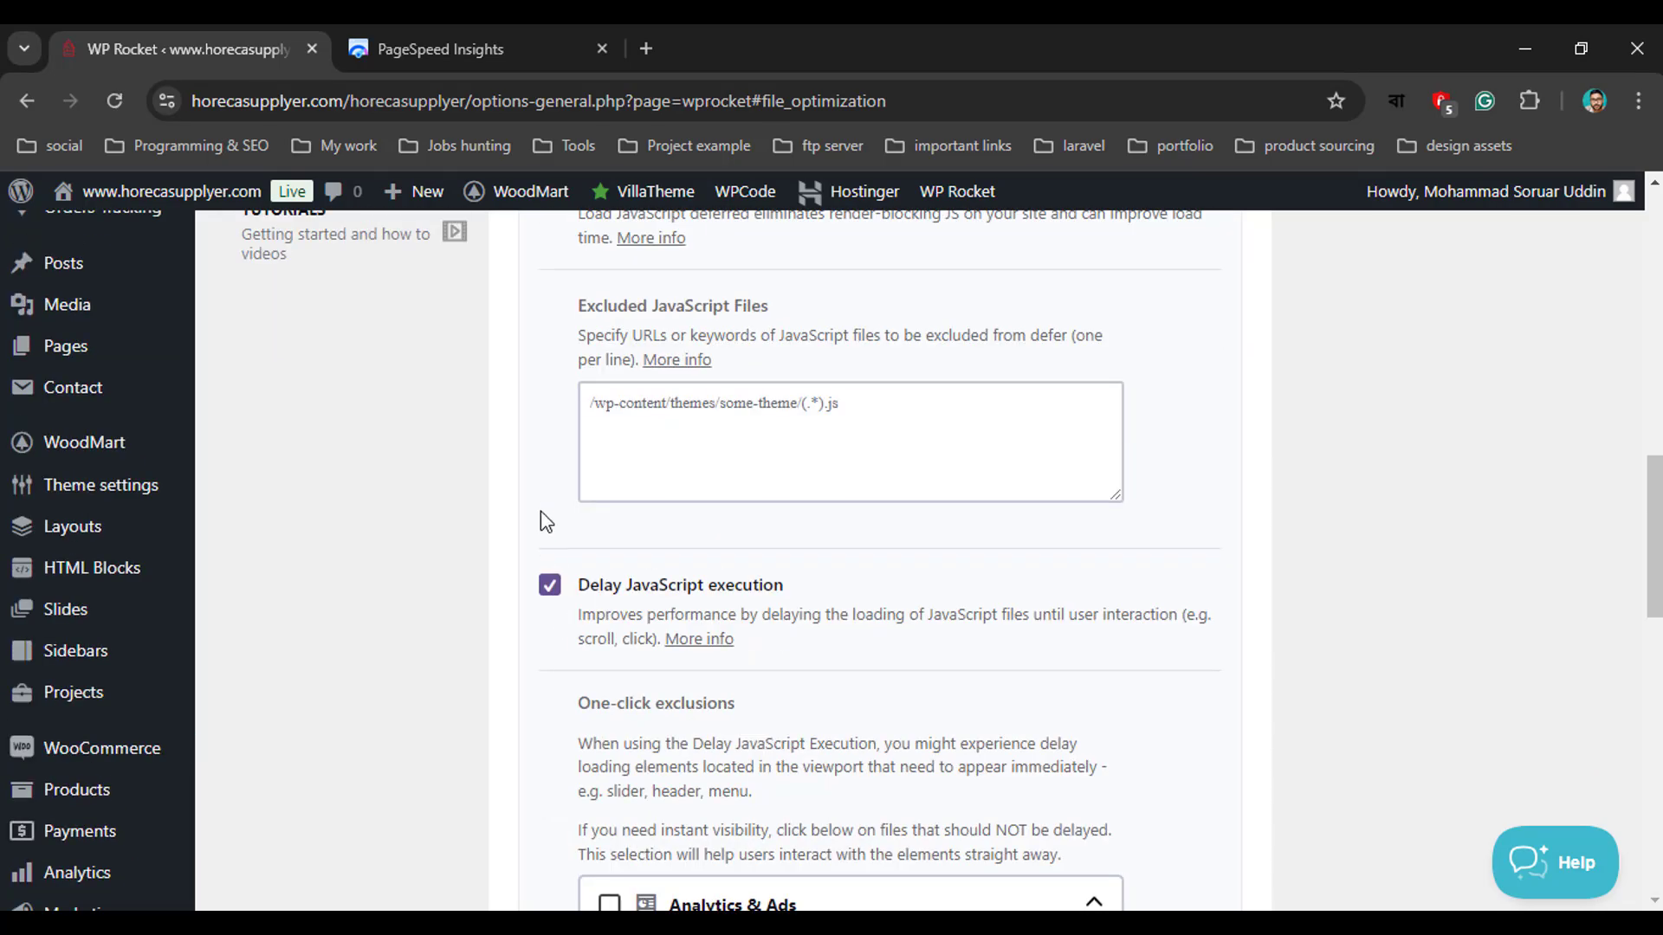
Uncheck Delay JavaScript execution and review the File Optimization options
click(550, 586)
scroll(586, 657, down, 4)
scroll(586, 657, up, 15)
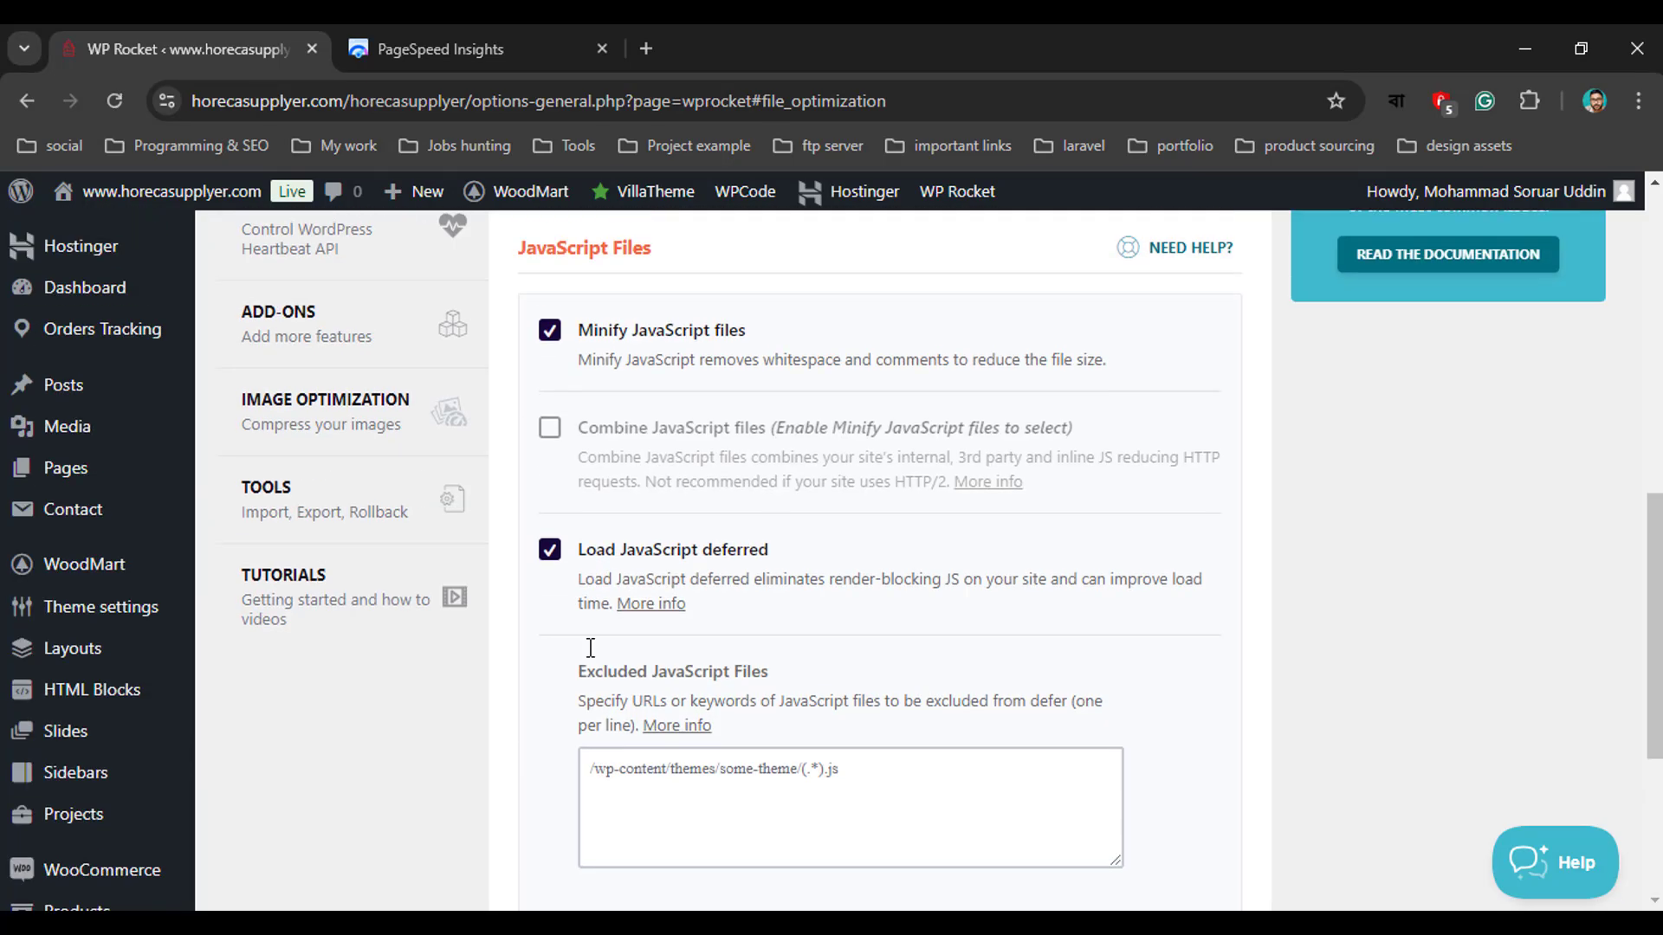
scroll(594, 661, up, 3)
scroll(589, 661, down, 14)
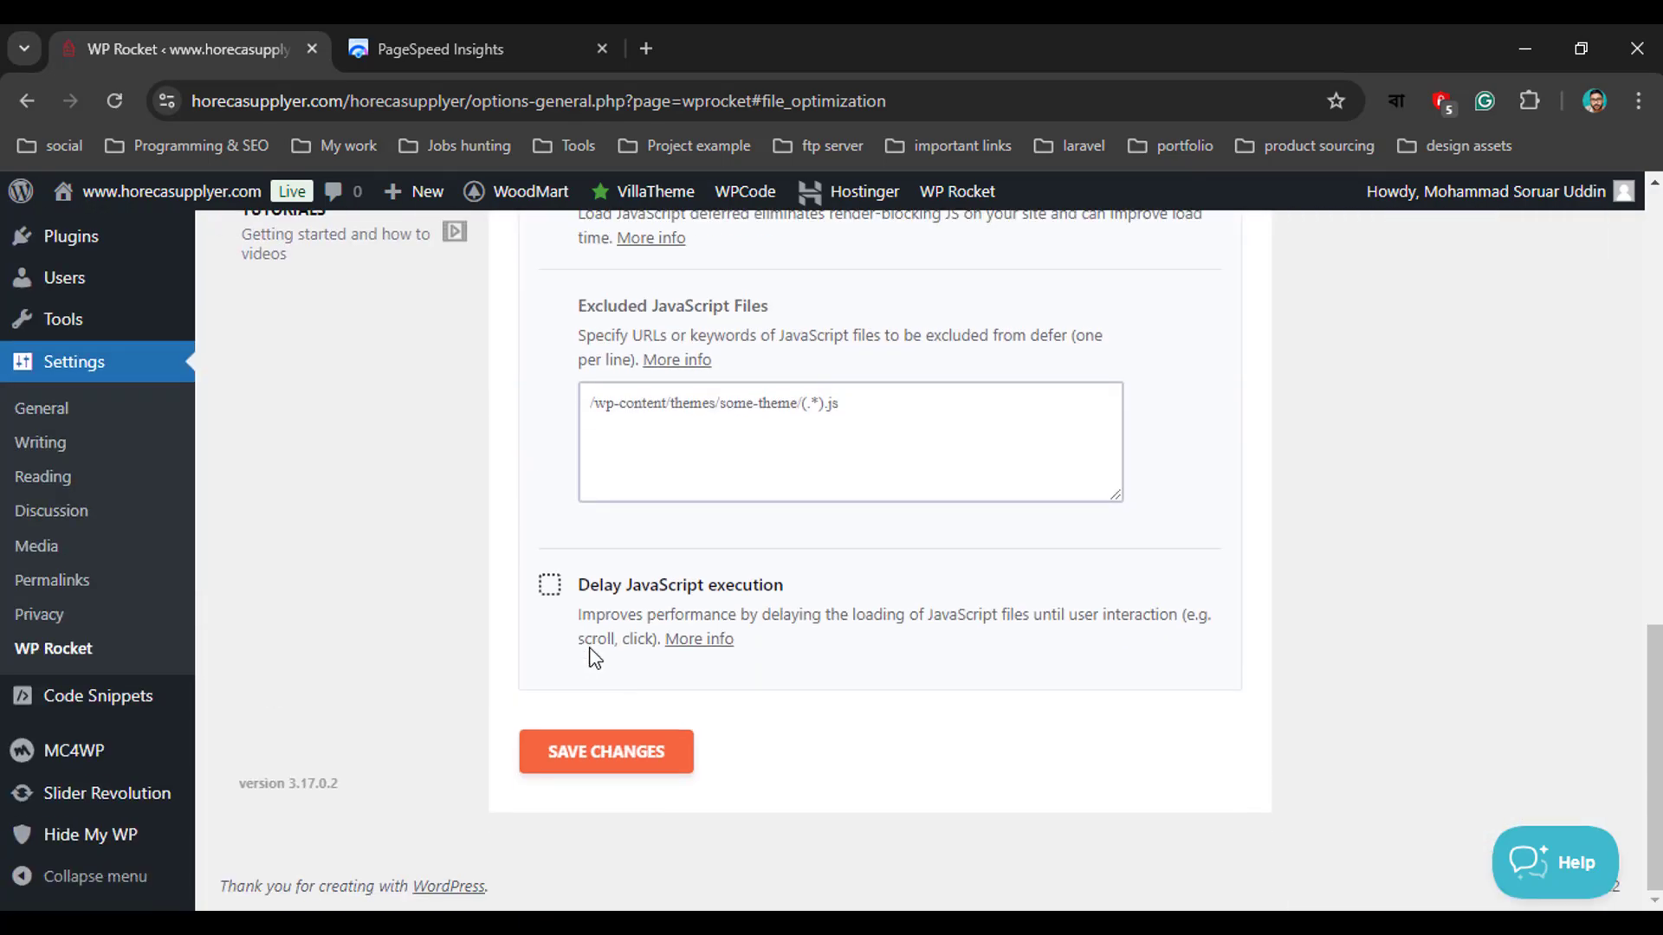
scroll(742, 730, up, 8)
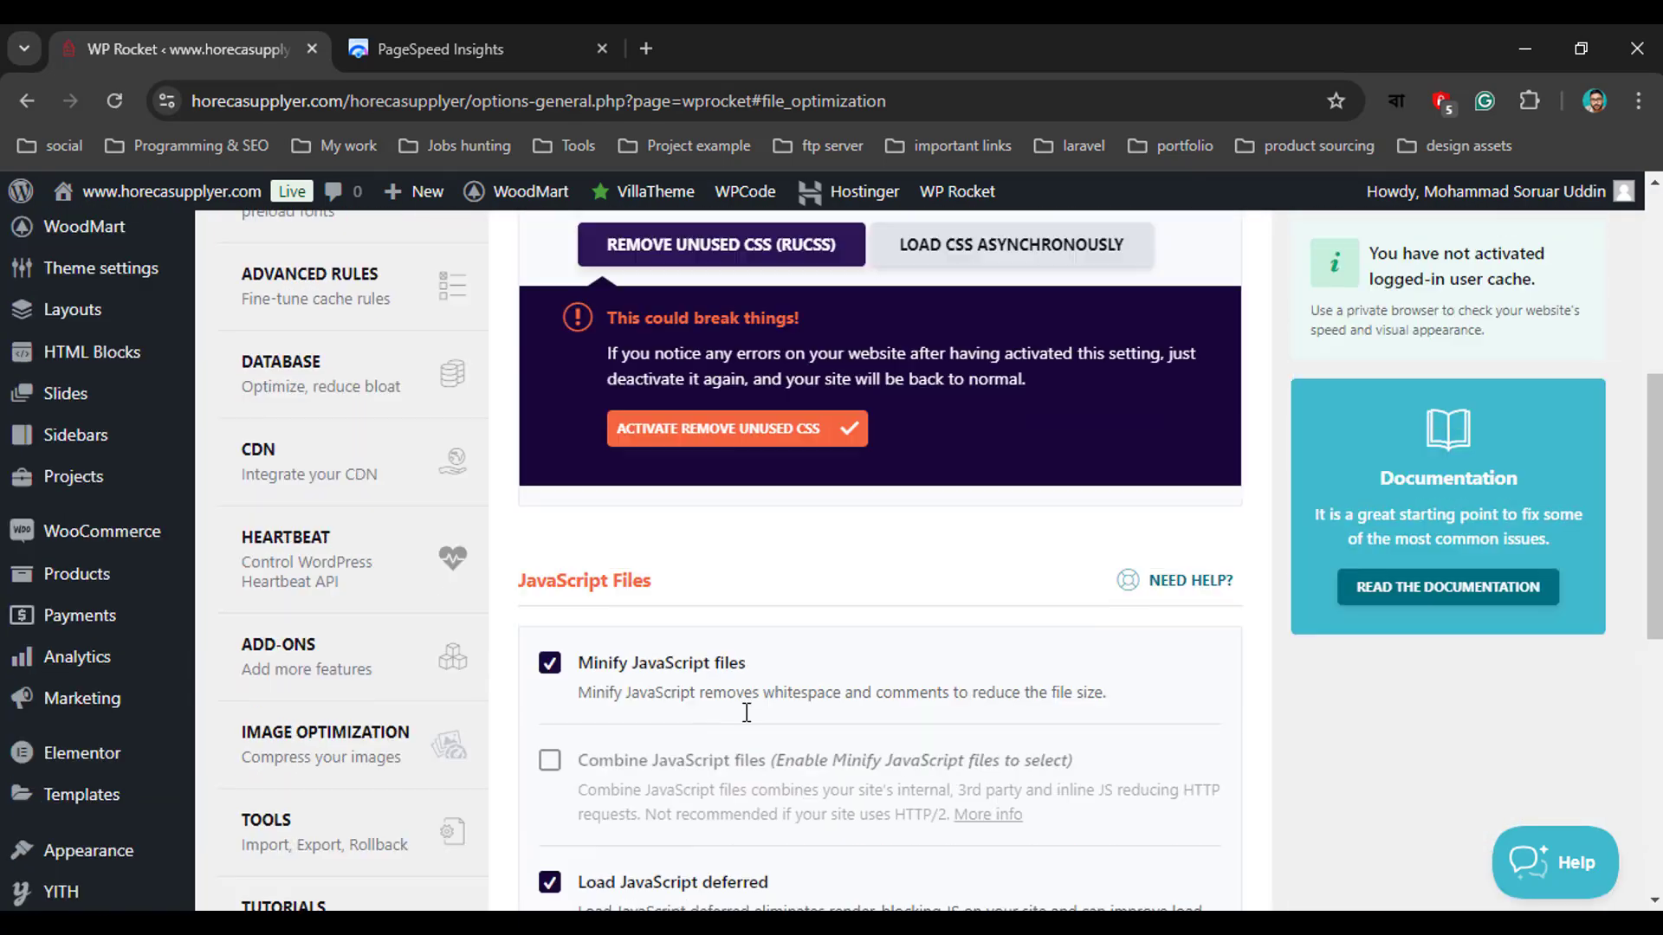
scroll(723, 608, up, 1)
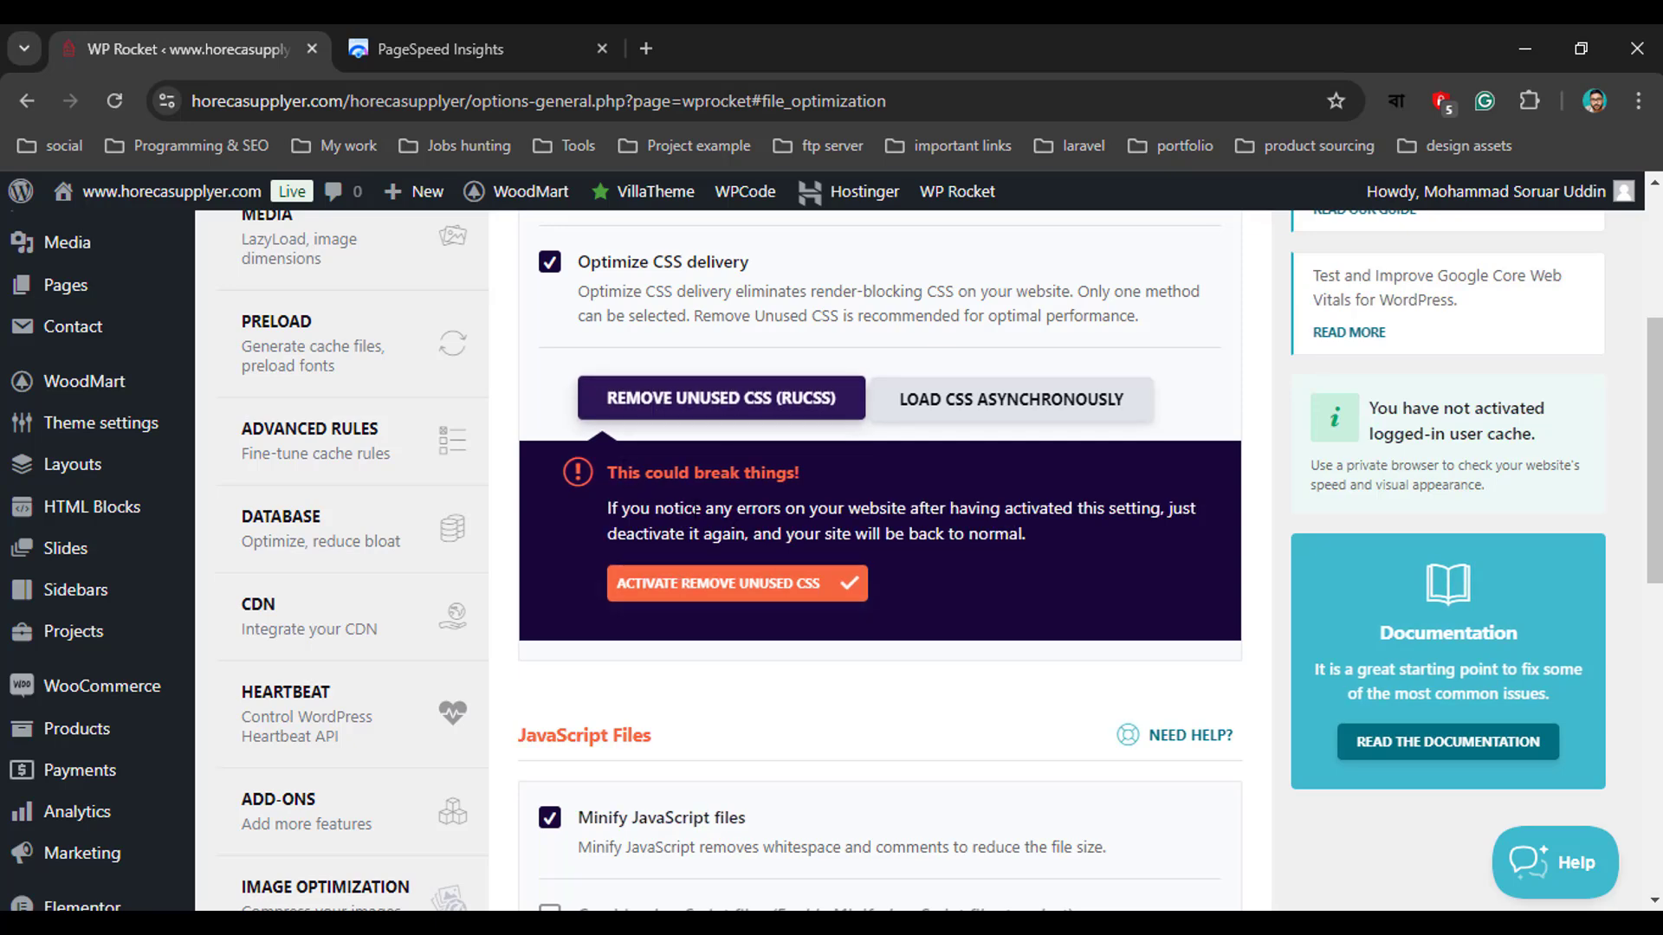
scroll(673, 490, up, 2)
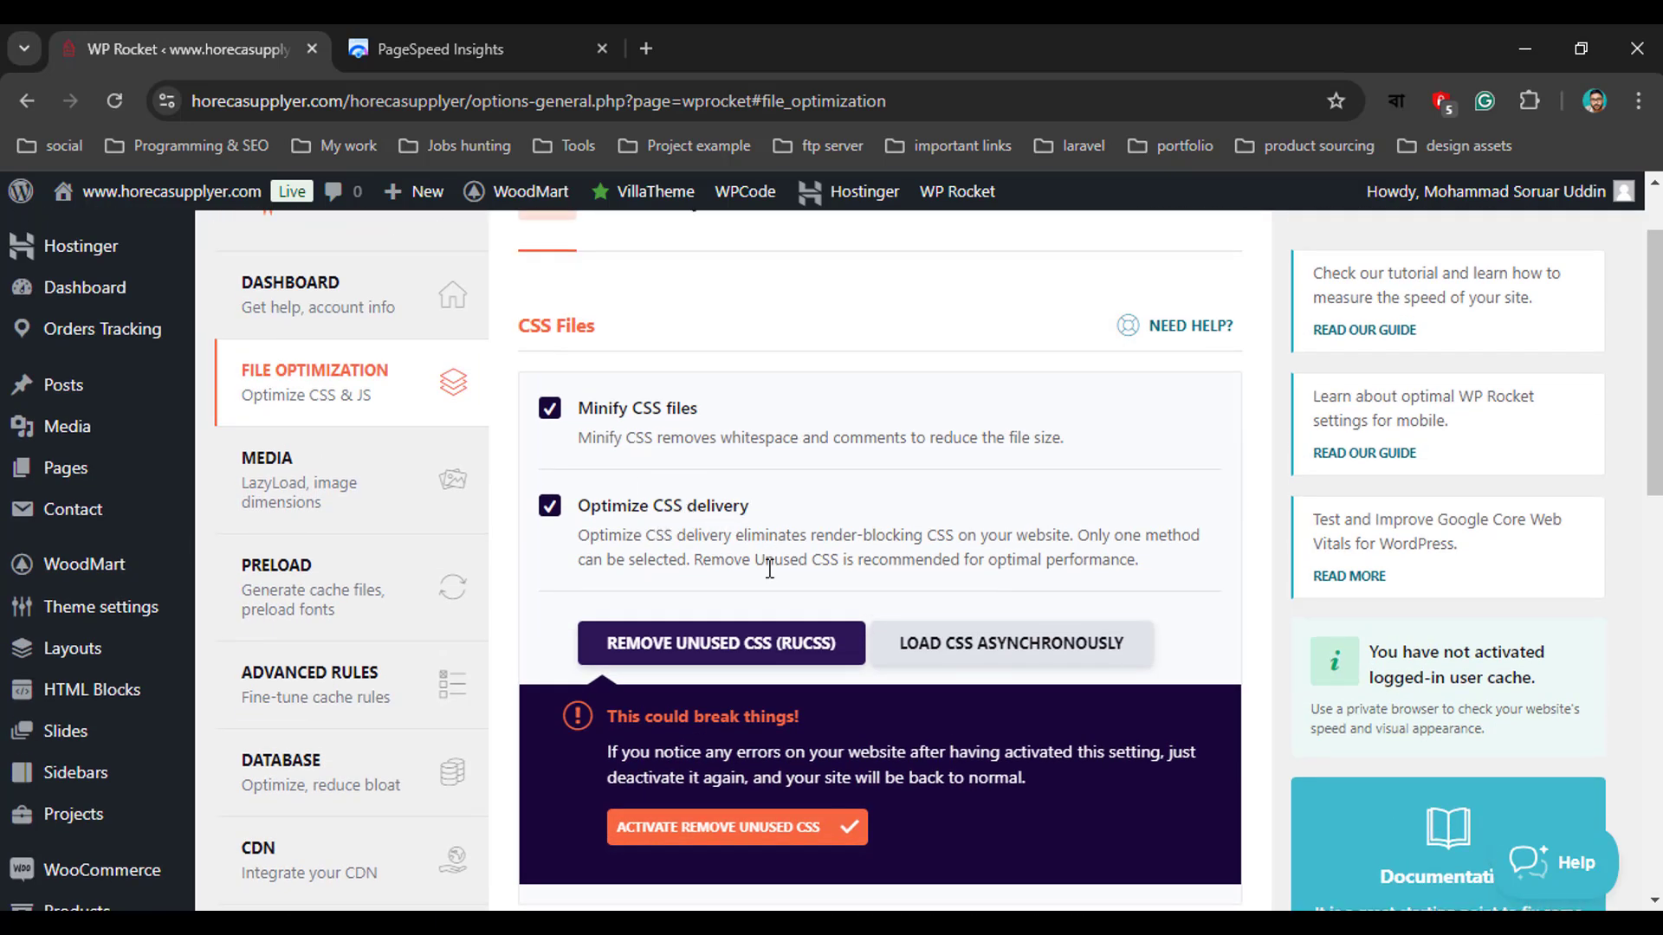
scroll(769, 569, down, 2)
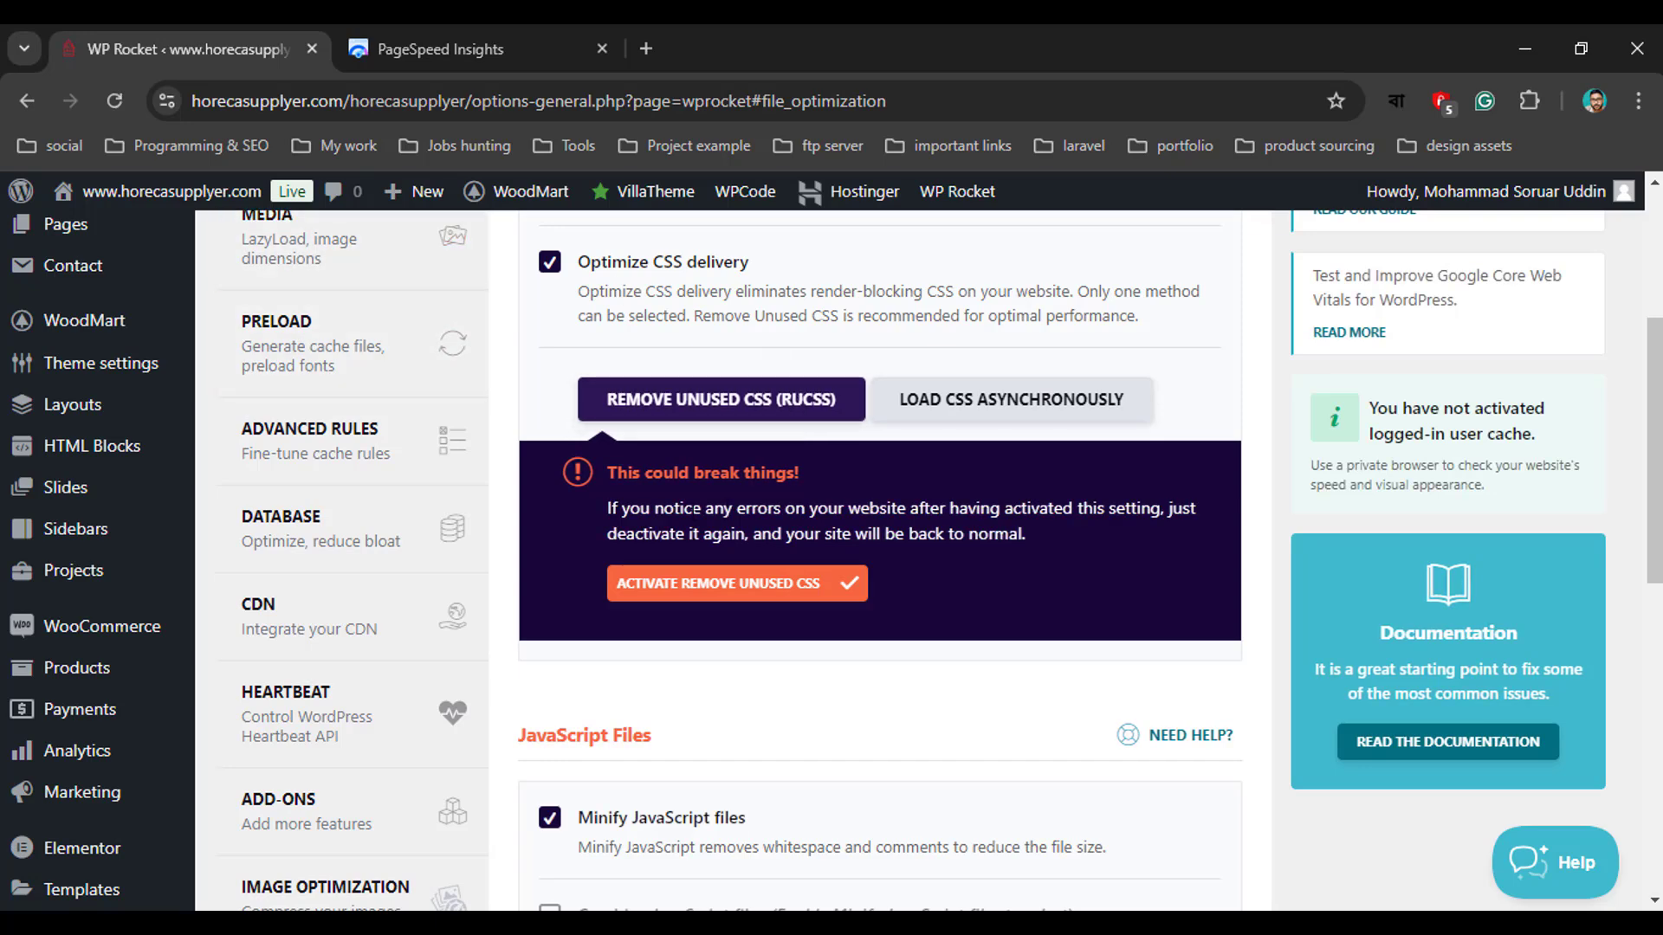
scroll(686, 551, up, 2)
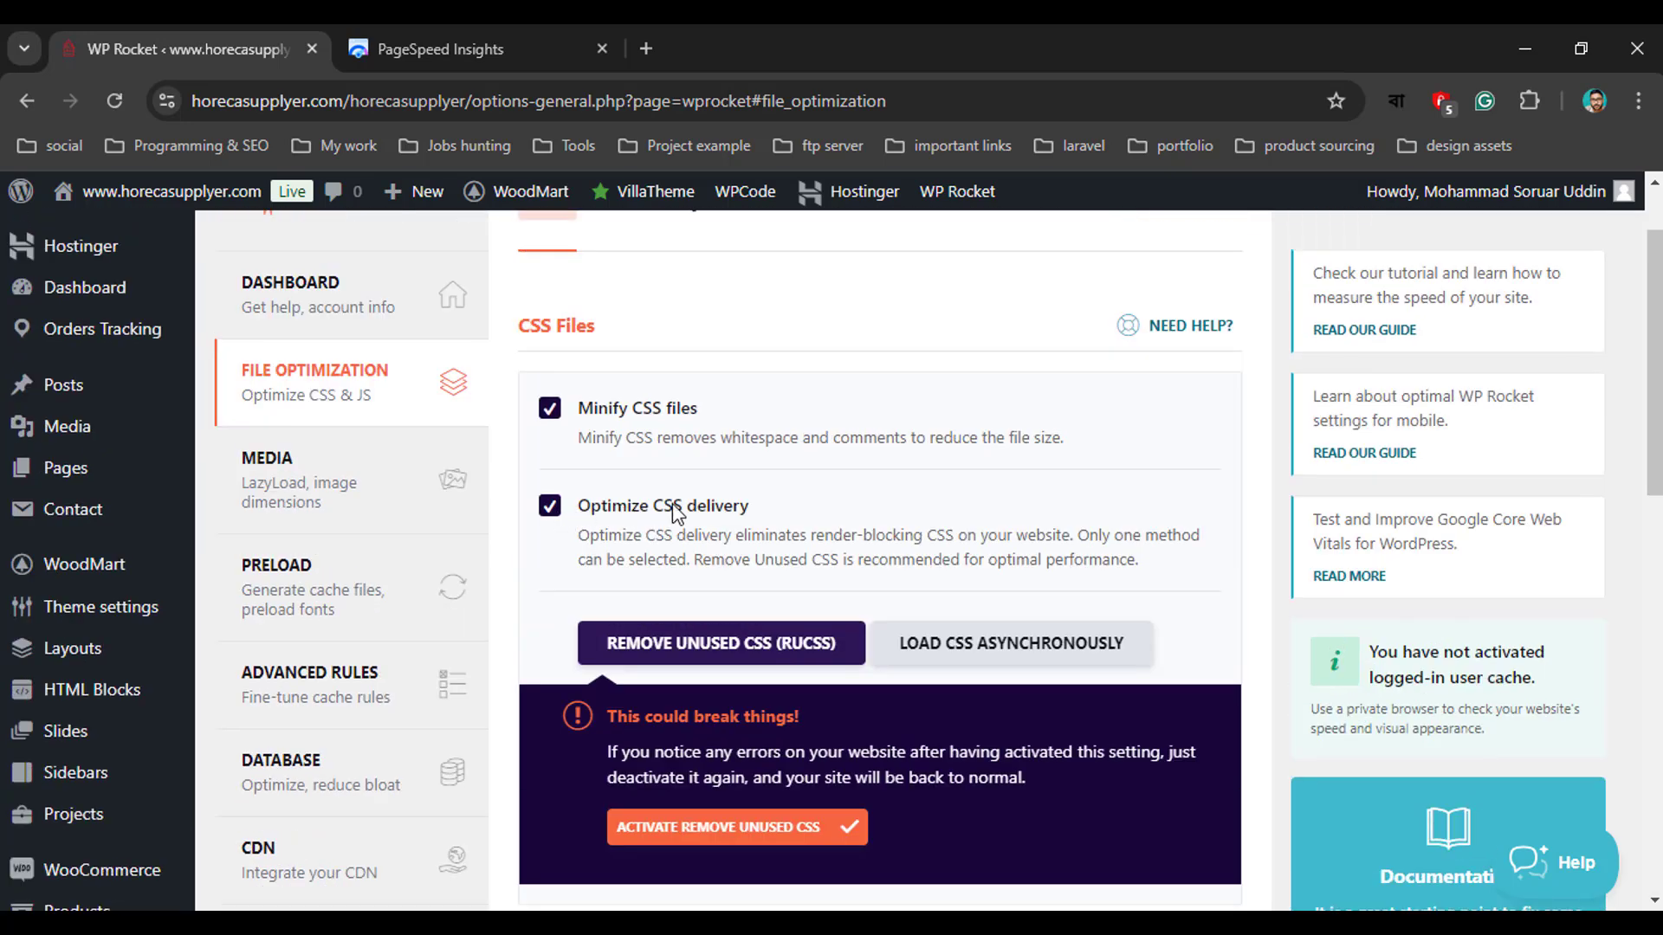
Uncheck Optimize CSS delivery and save the File Optimization changes
click(550, 506)
scroll(653, 511, down, 7)
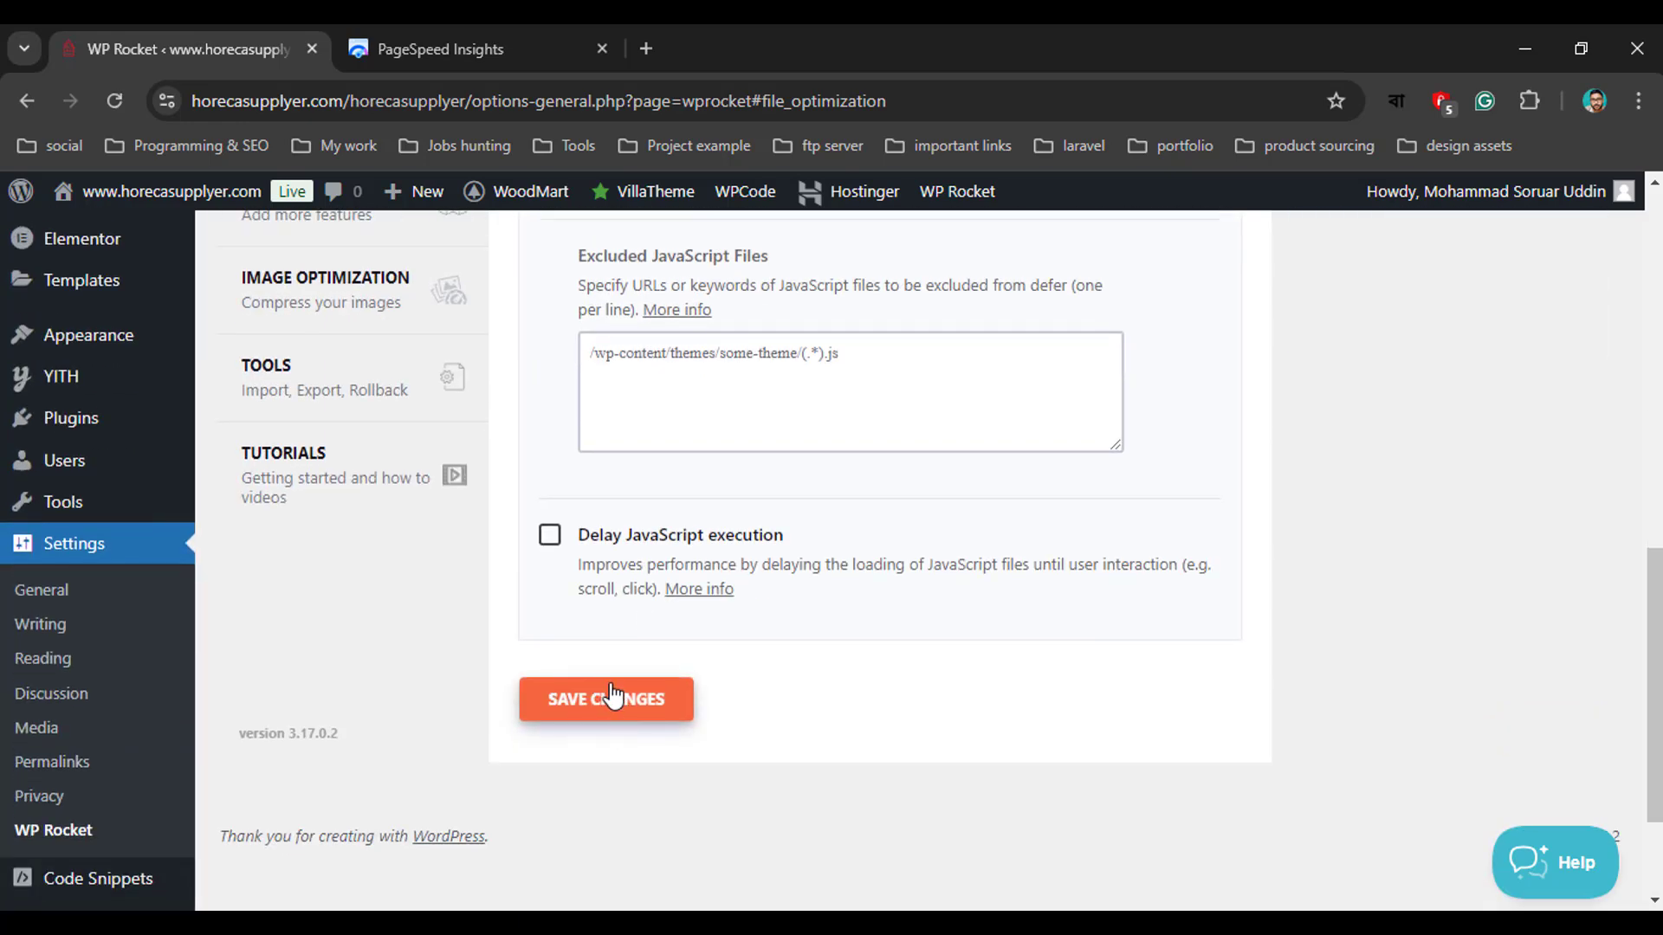
click(653, 698)
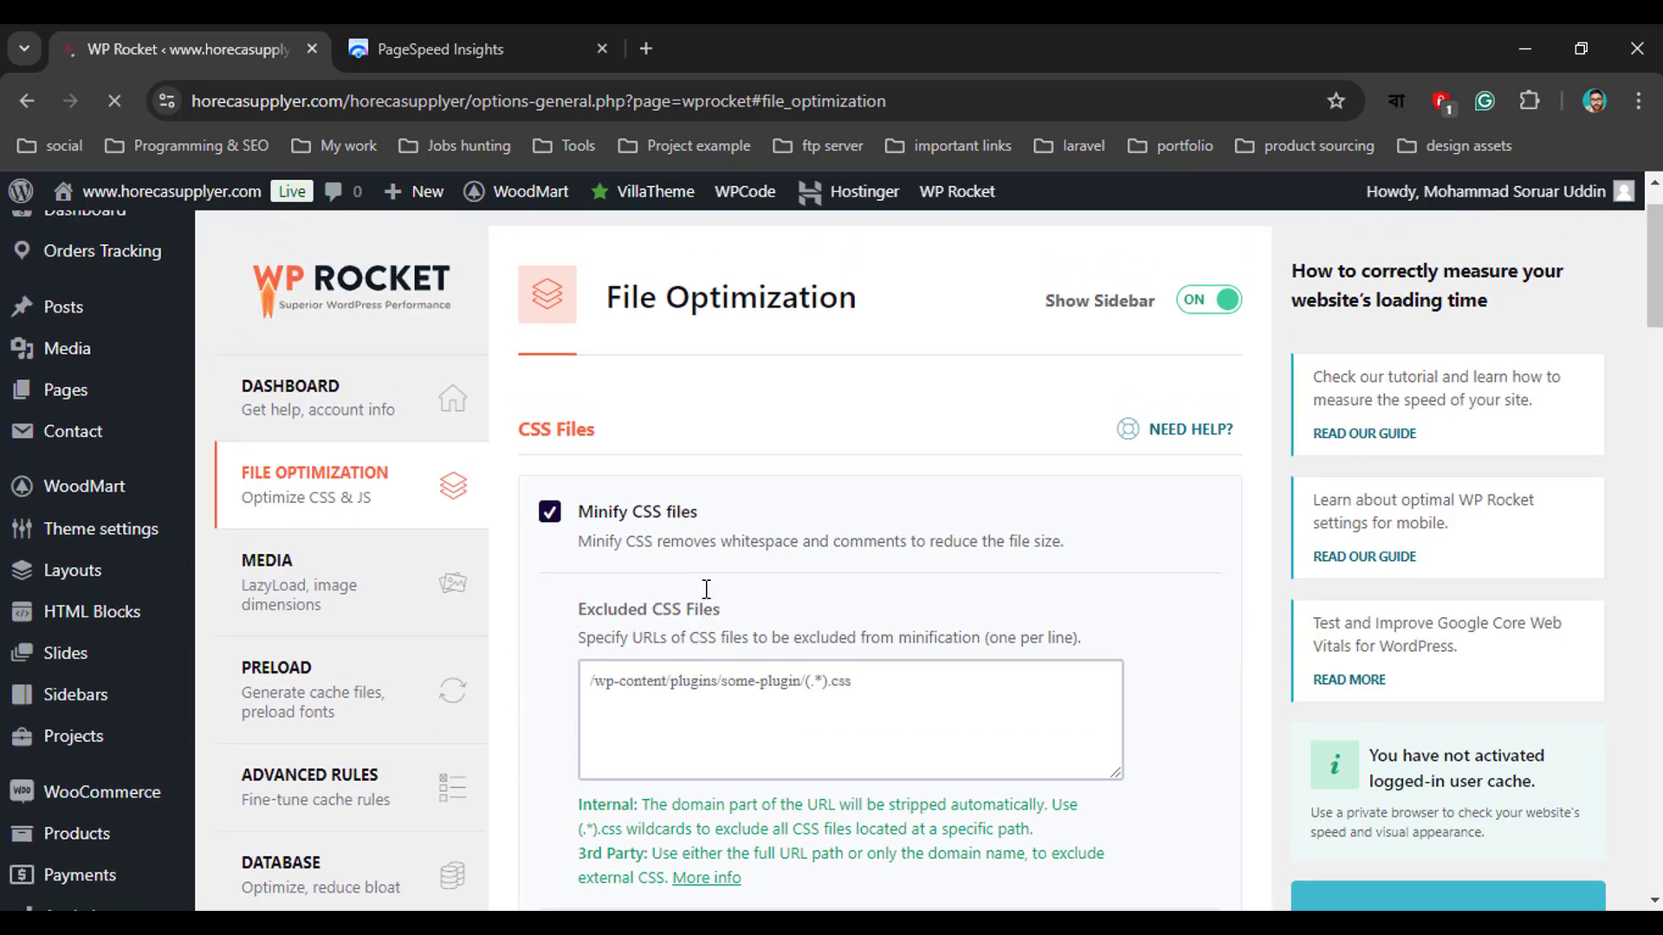
On the Media tab, turn on LazyLoad for images, CSS backgrounds, and iframes/videos, then save
click(343, 548)
scroll(596, 561, down, 1)
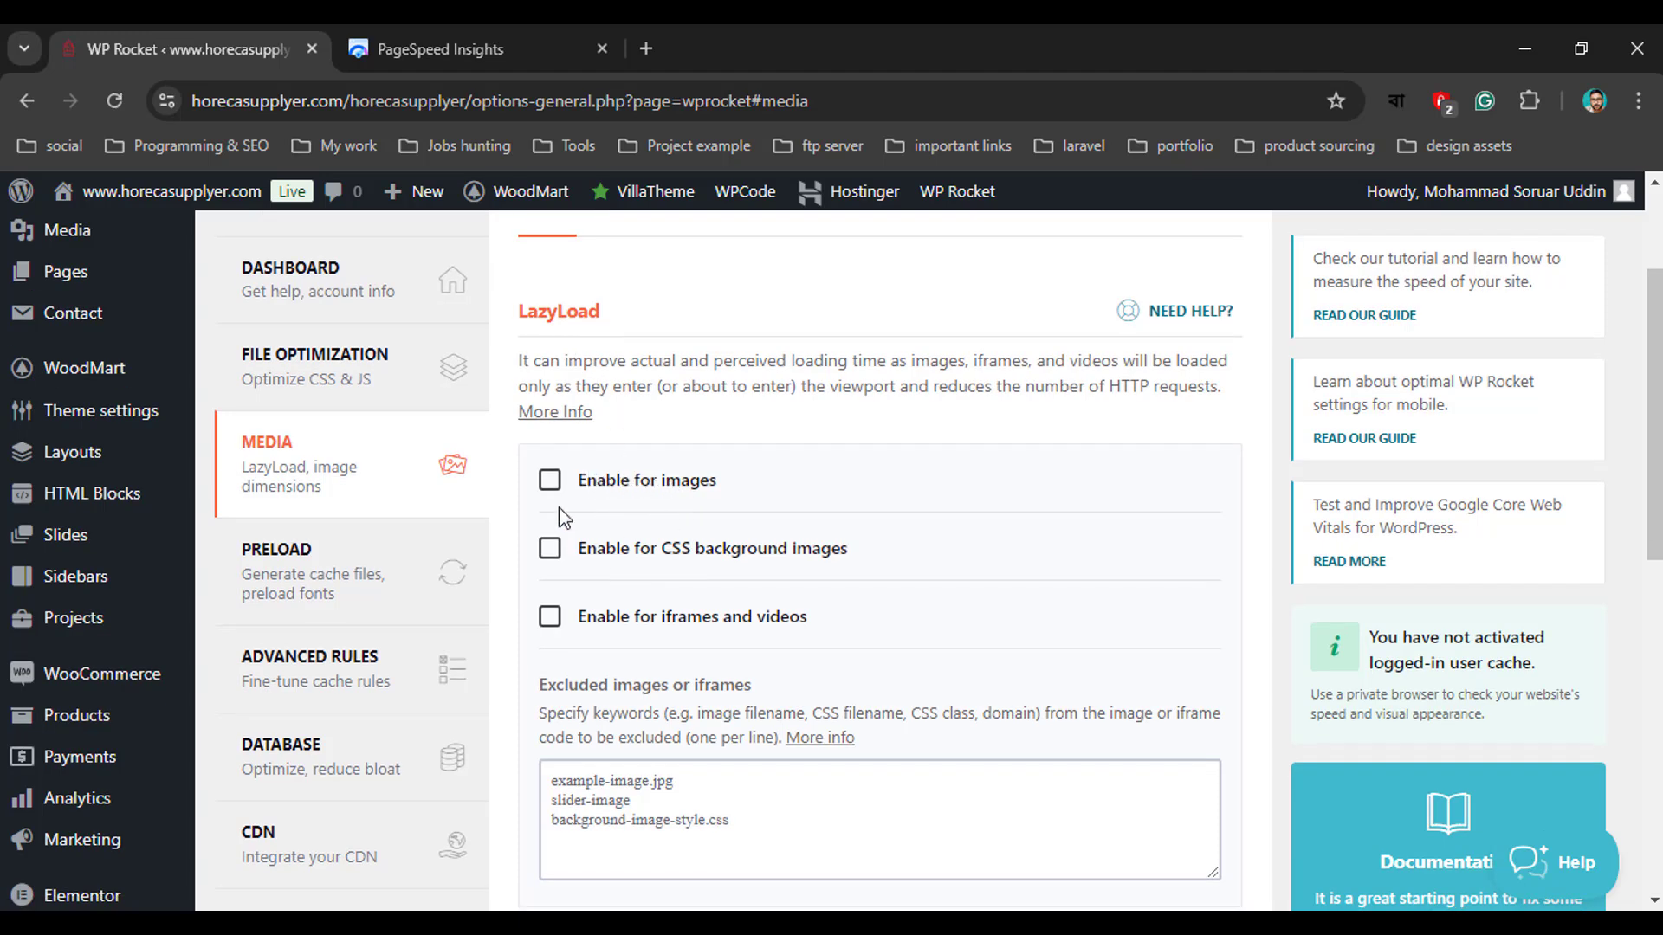
click(551, 481)
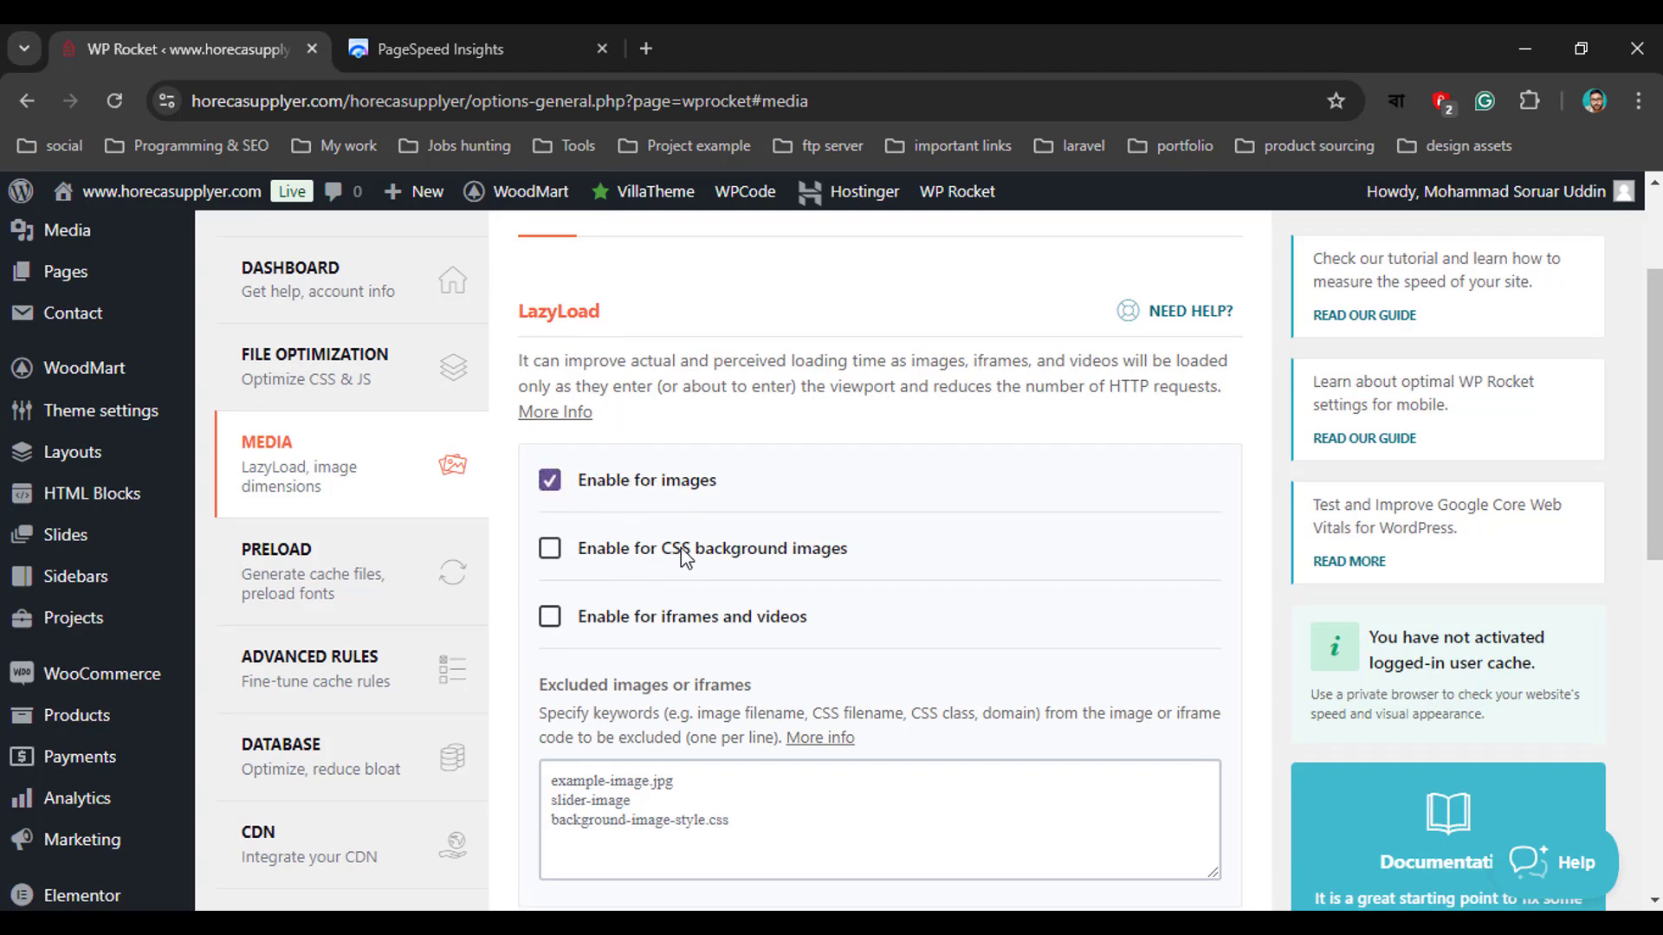
click(549, 554)
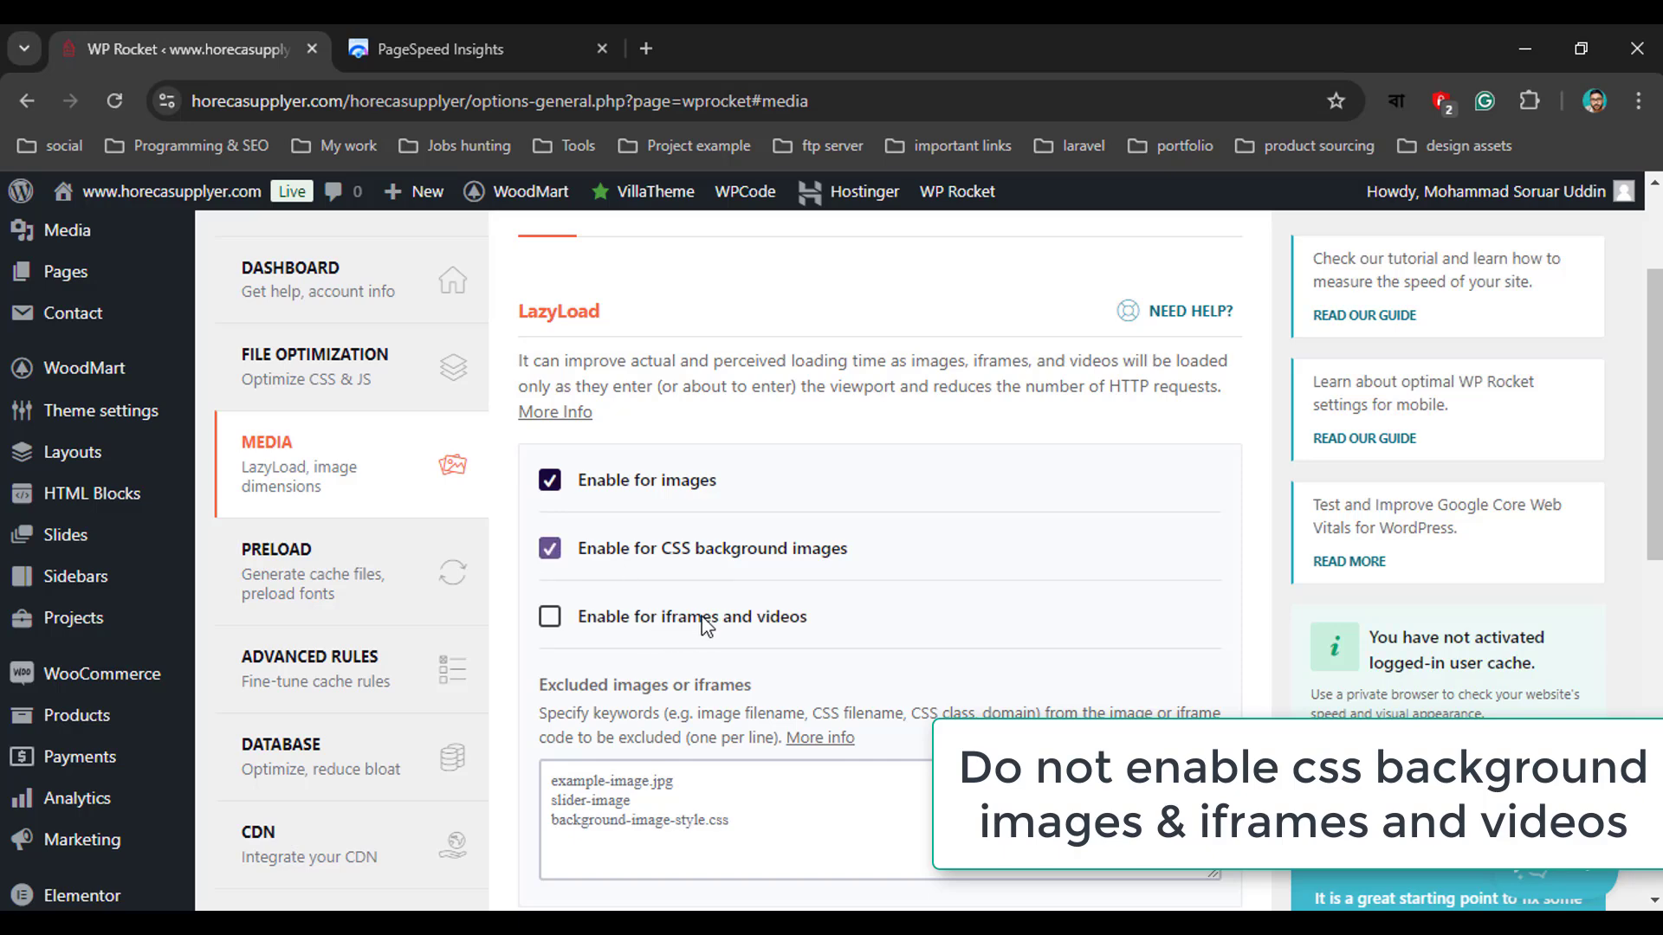
click(597, 627)
scroll(606, 633, down, 5)
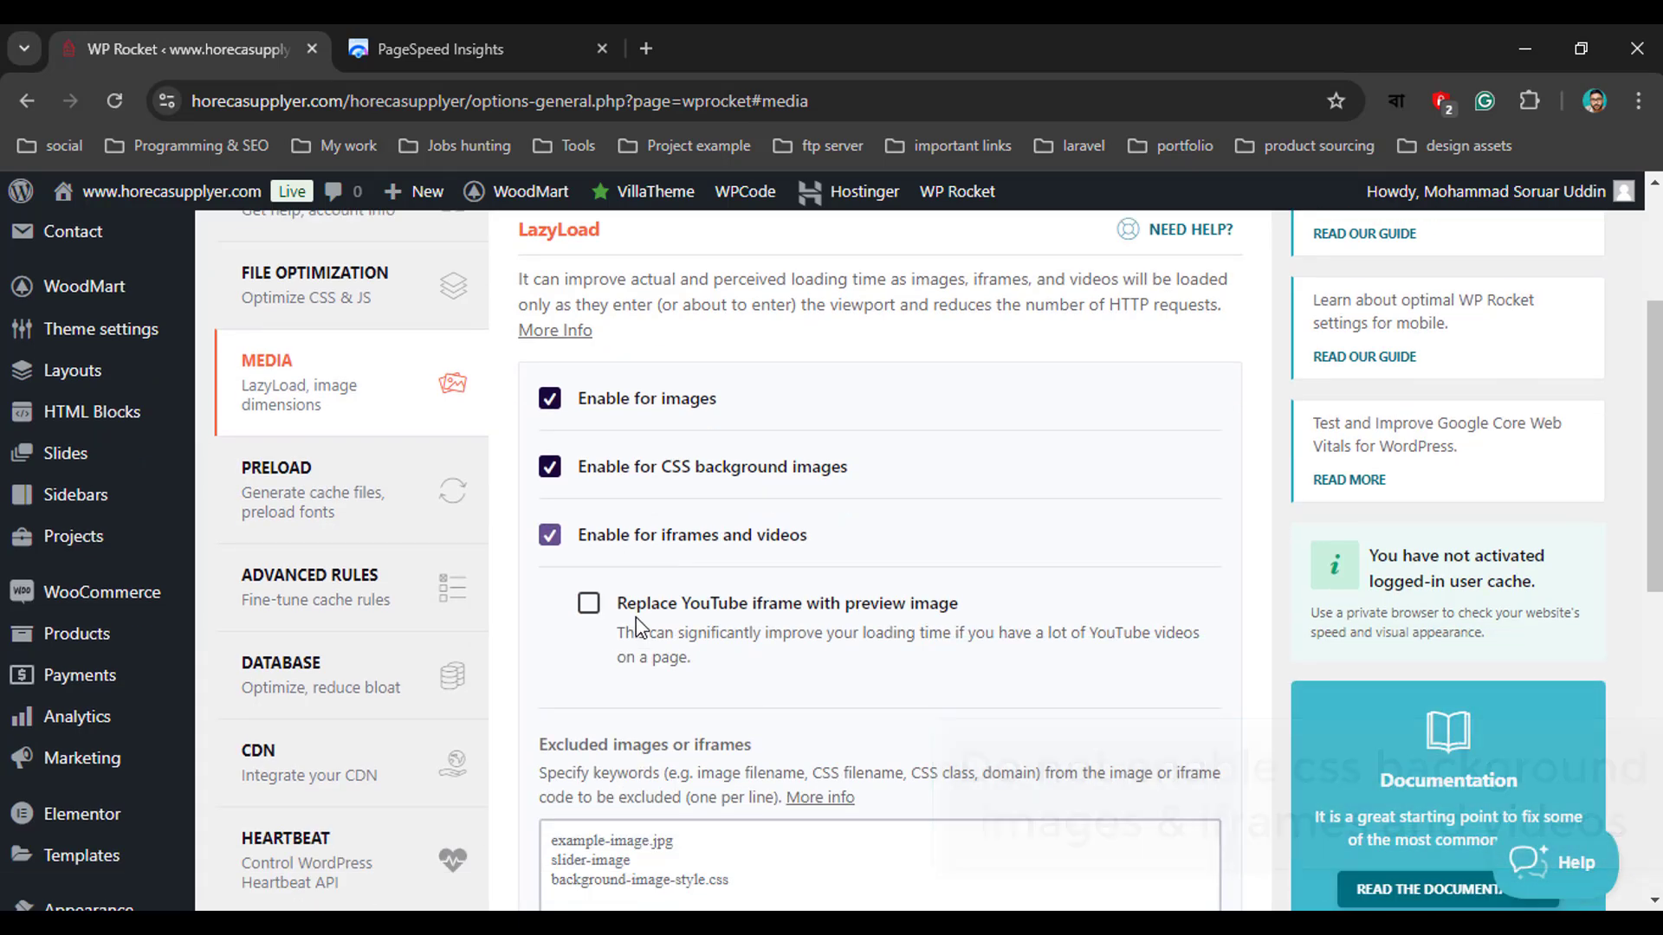
scroll(625, 633, down, 3)
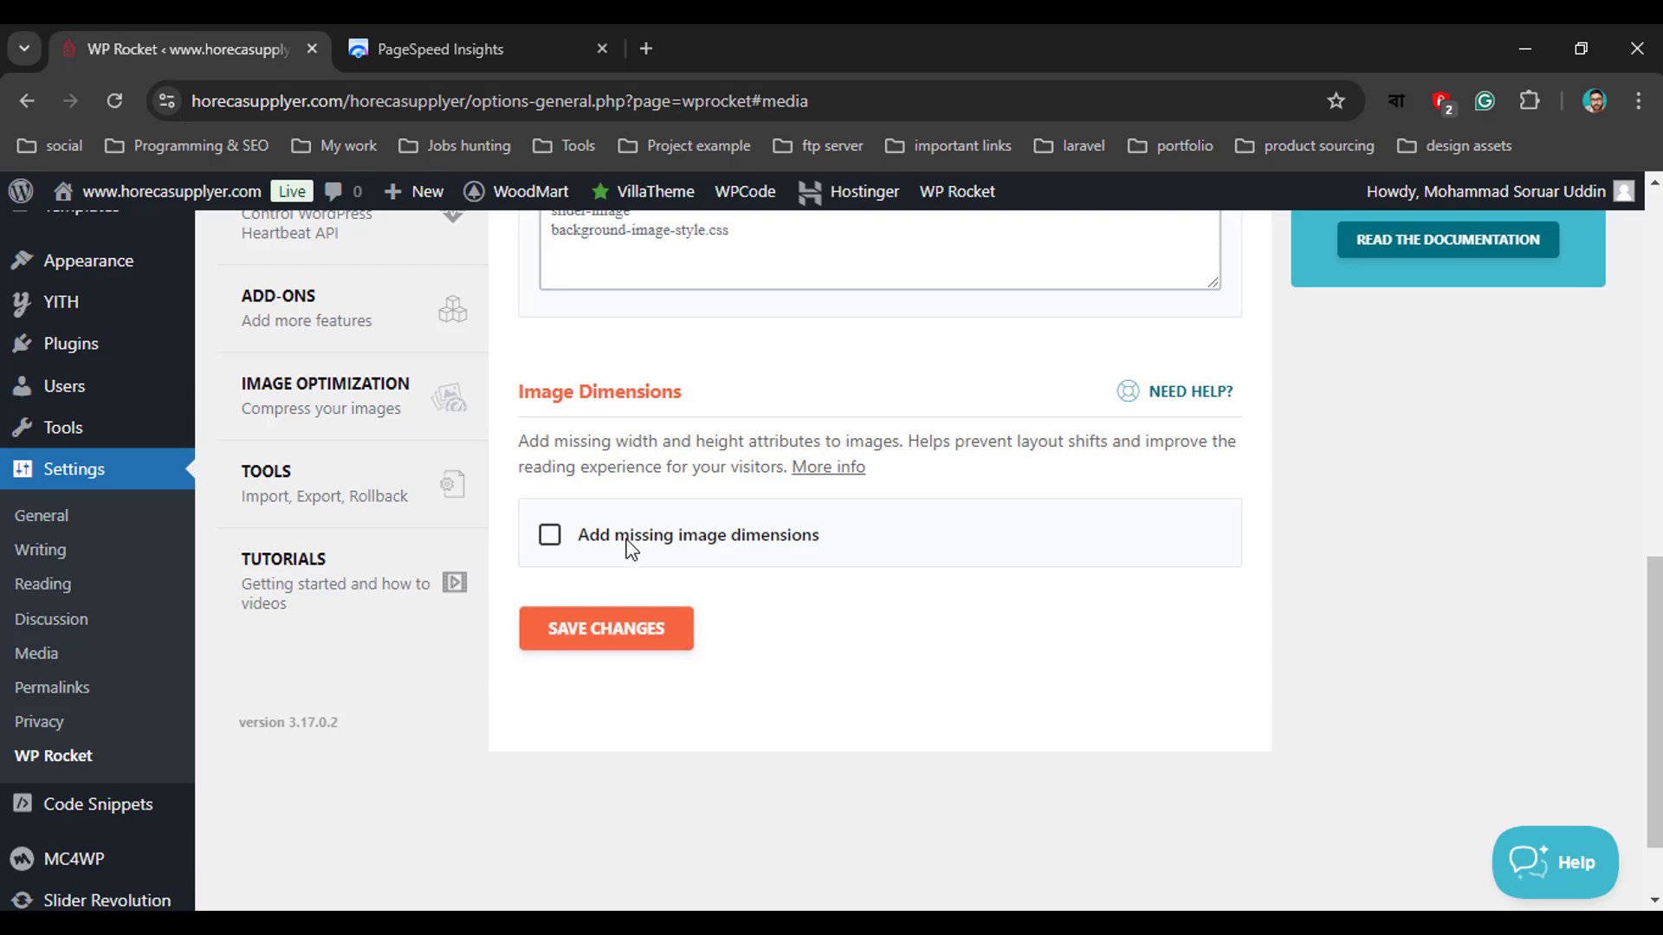
click(549, 632)
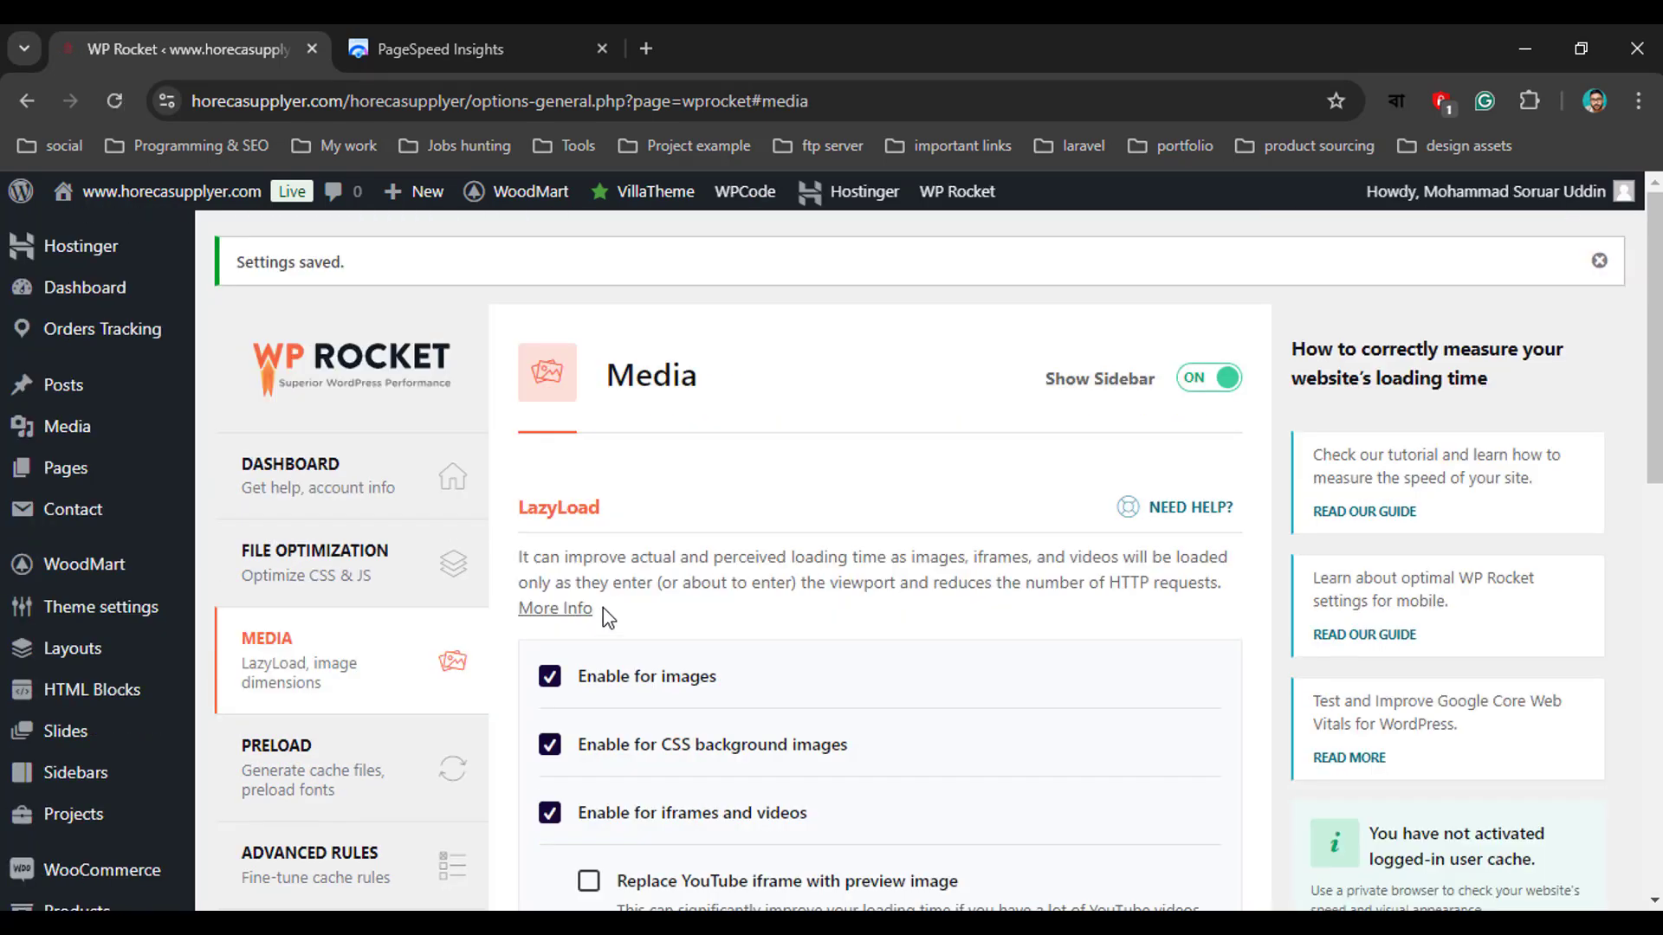
scroll(573, 595, down, 3)
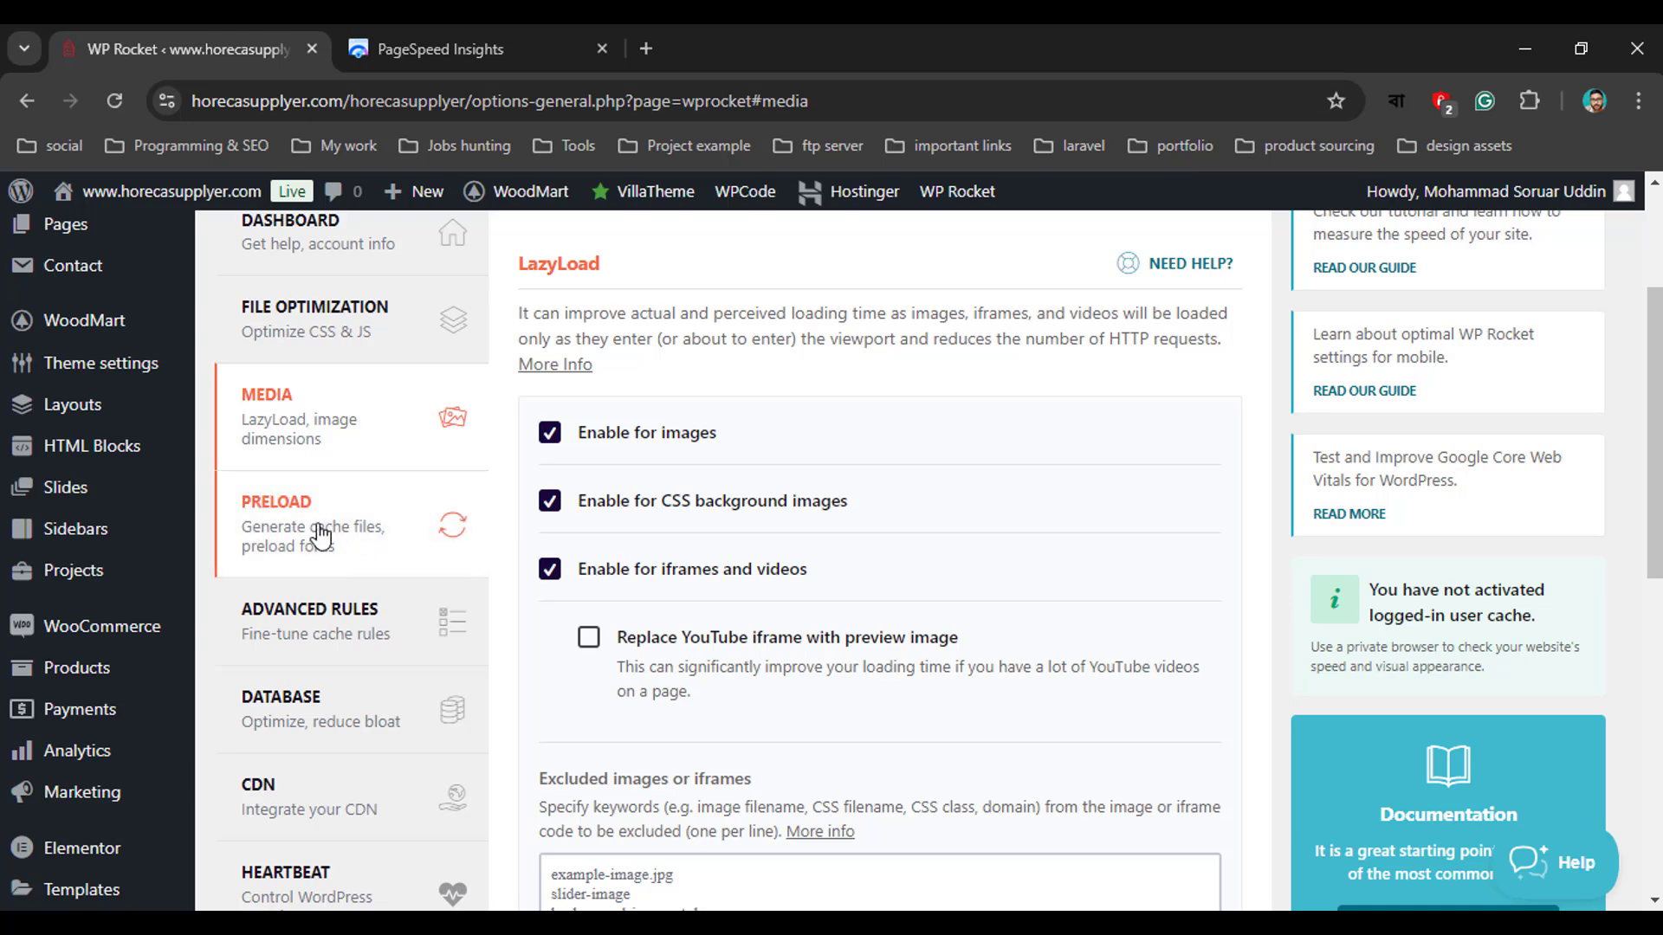
Save the Preload settings with Activate Preloading and Enable link preloading on
click(323, 536)
scroll(606, 519, down, 3)
scroll(628, 508, up, 3)
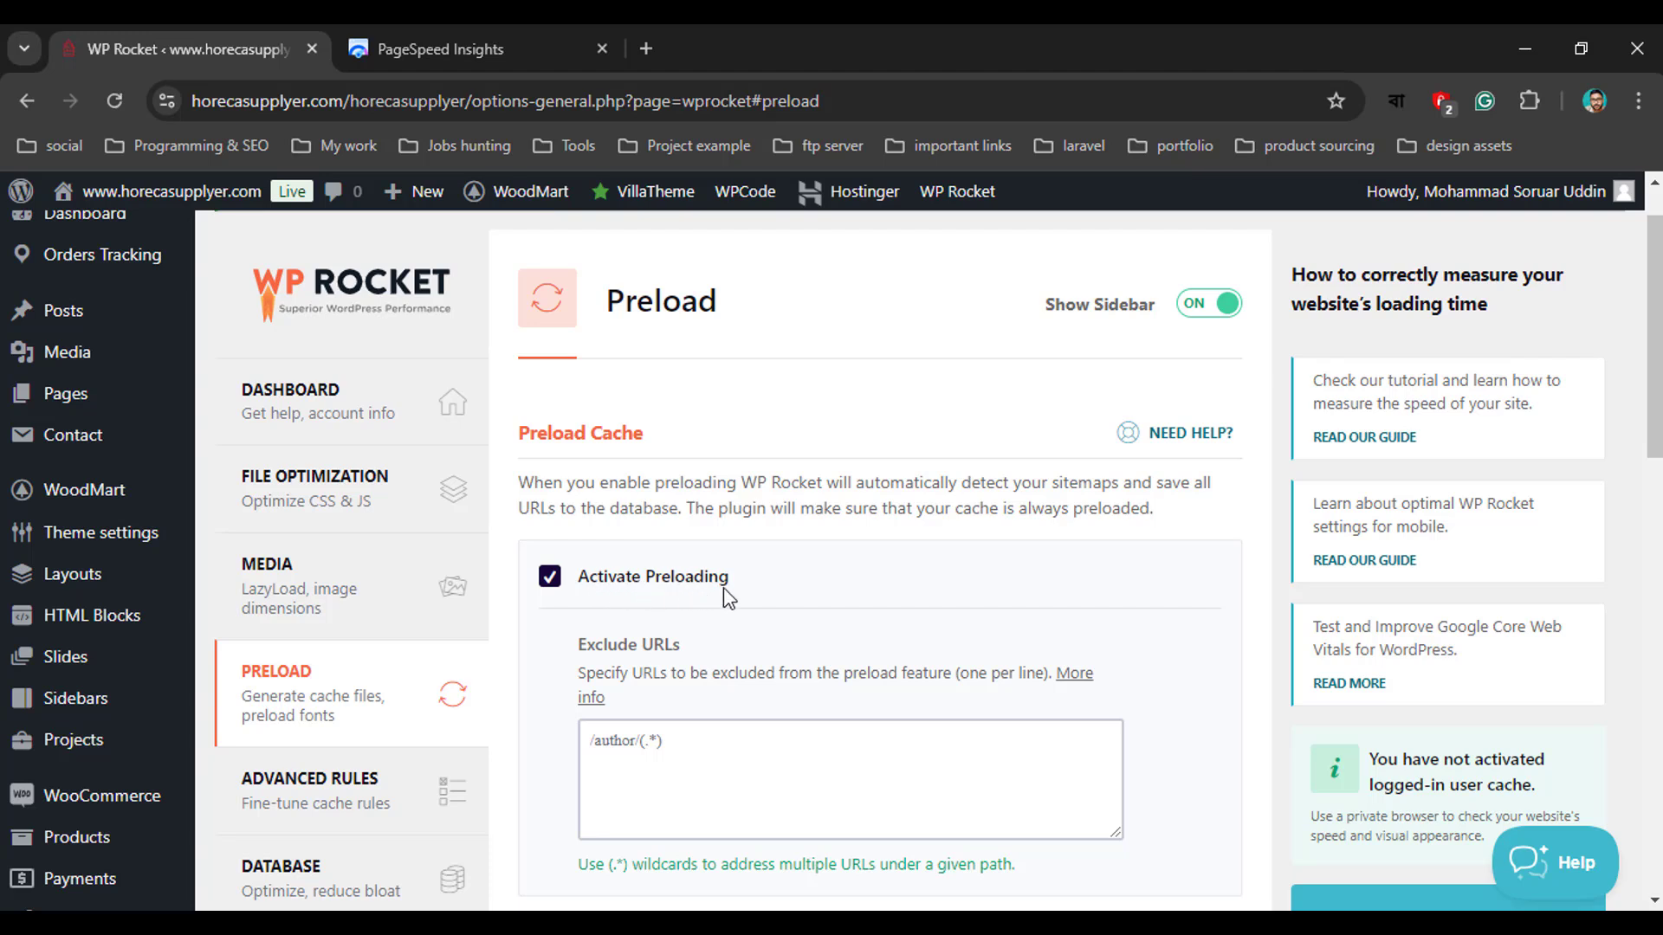
scroll(639, 684, down, 10)
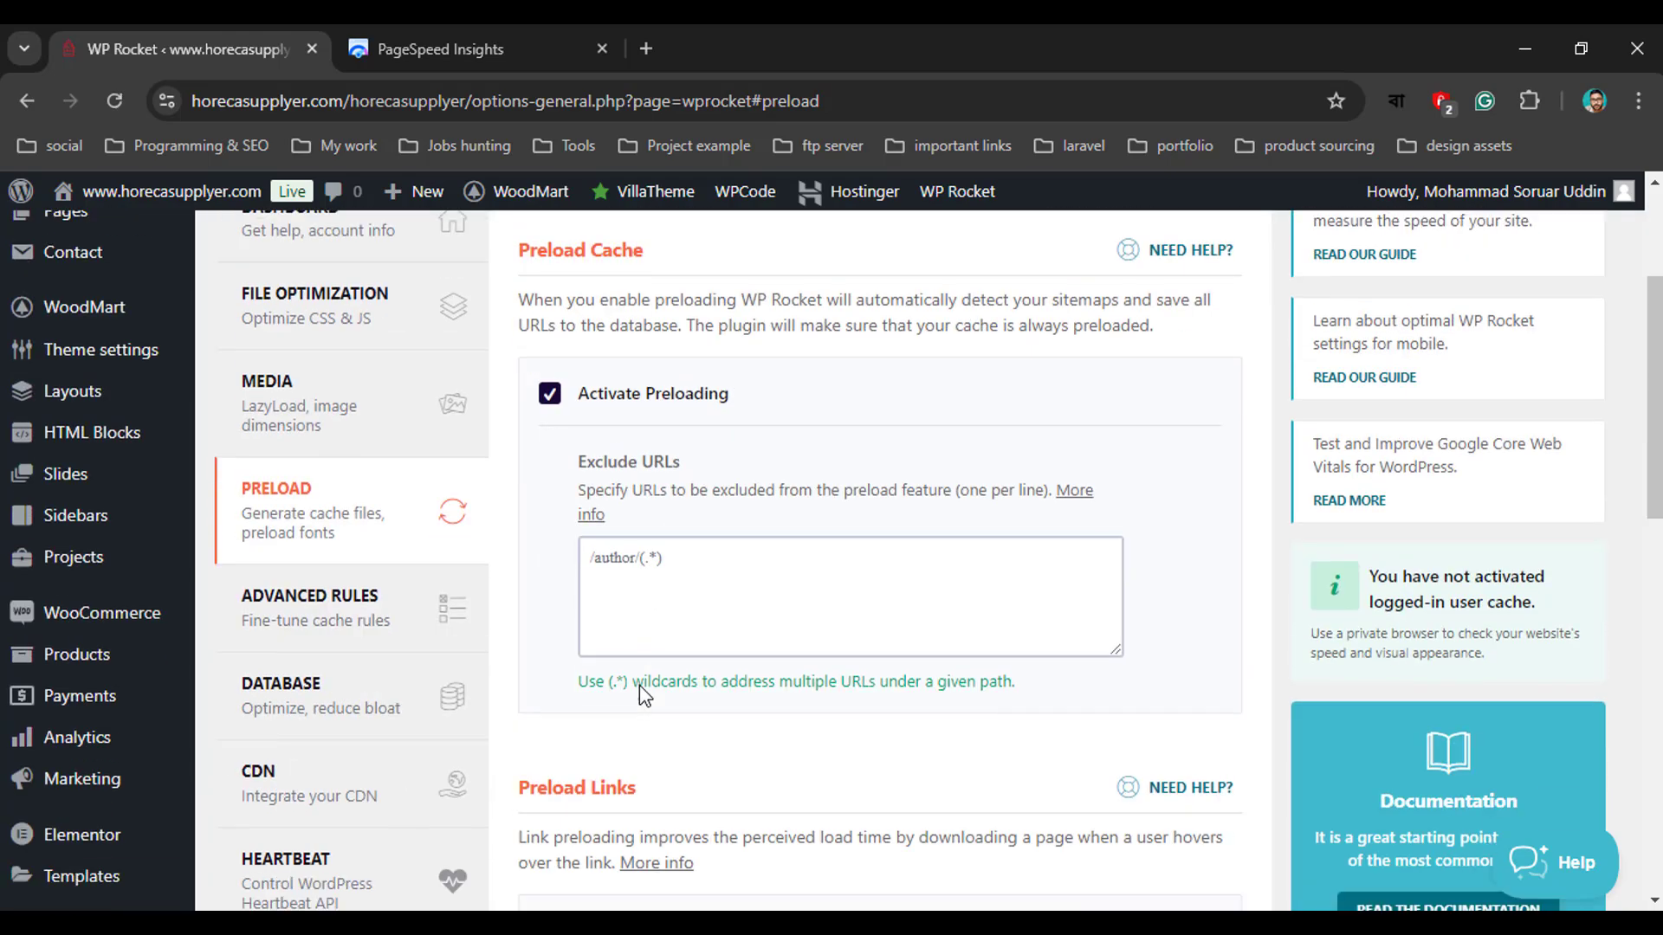
scroll(654, 700, down, 4)
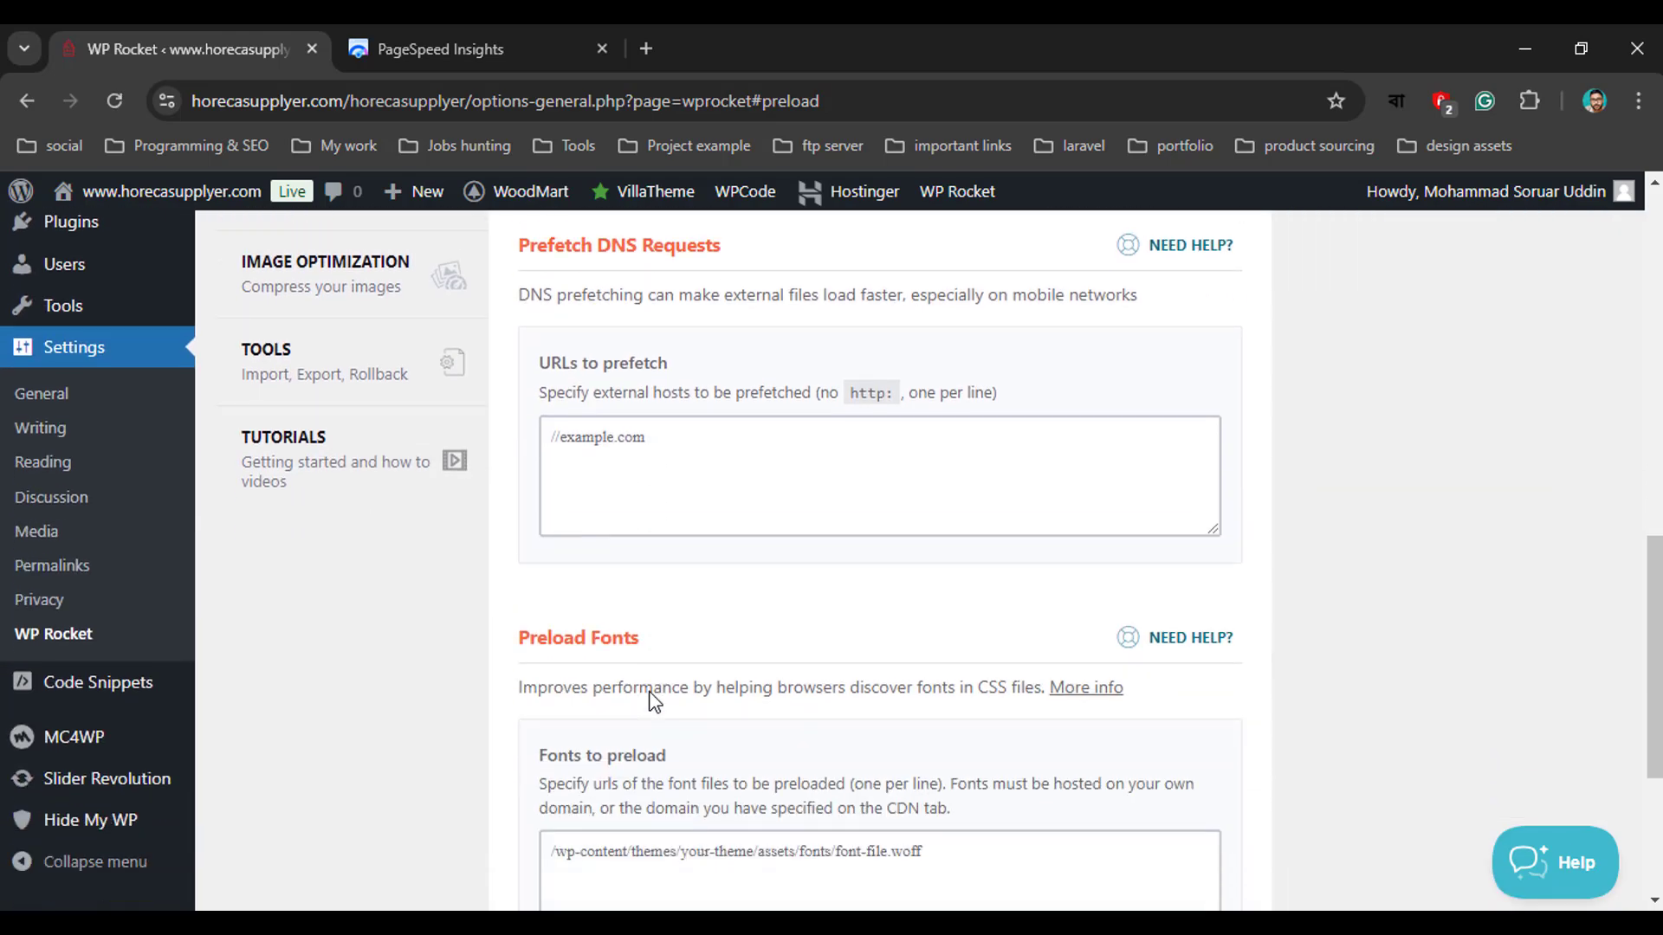
scroll(658, 693, up, 5)
scroll(667, 544, down, 7)
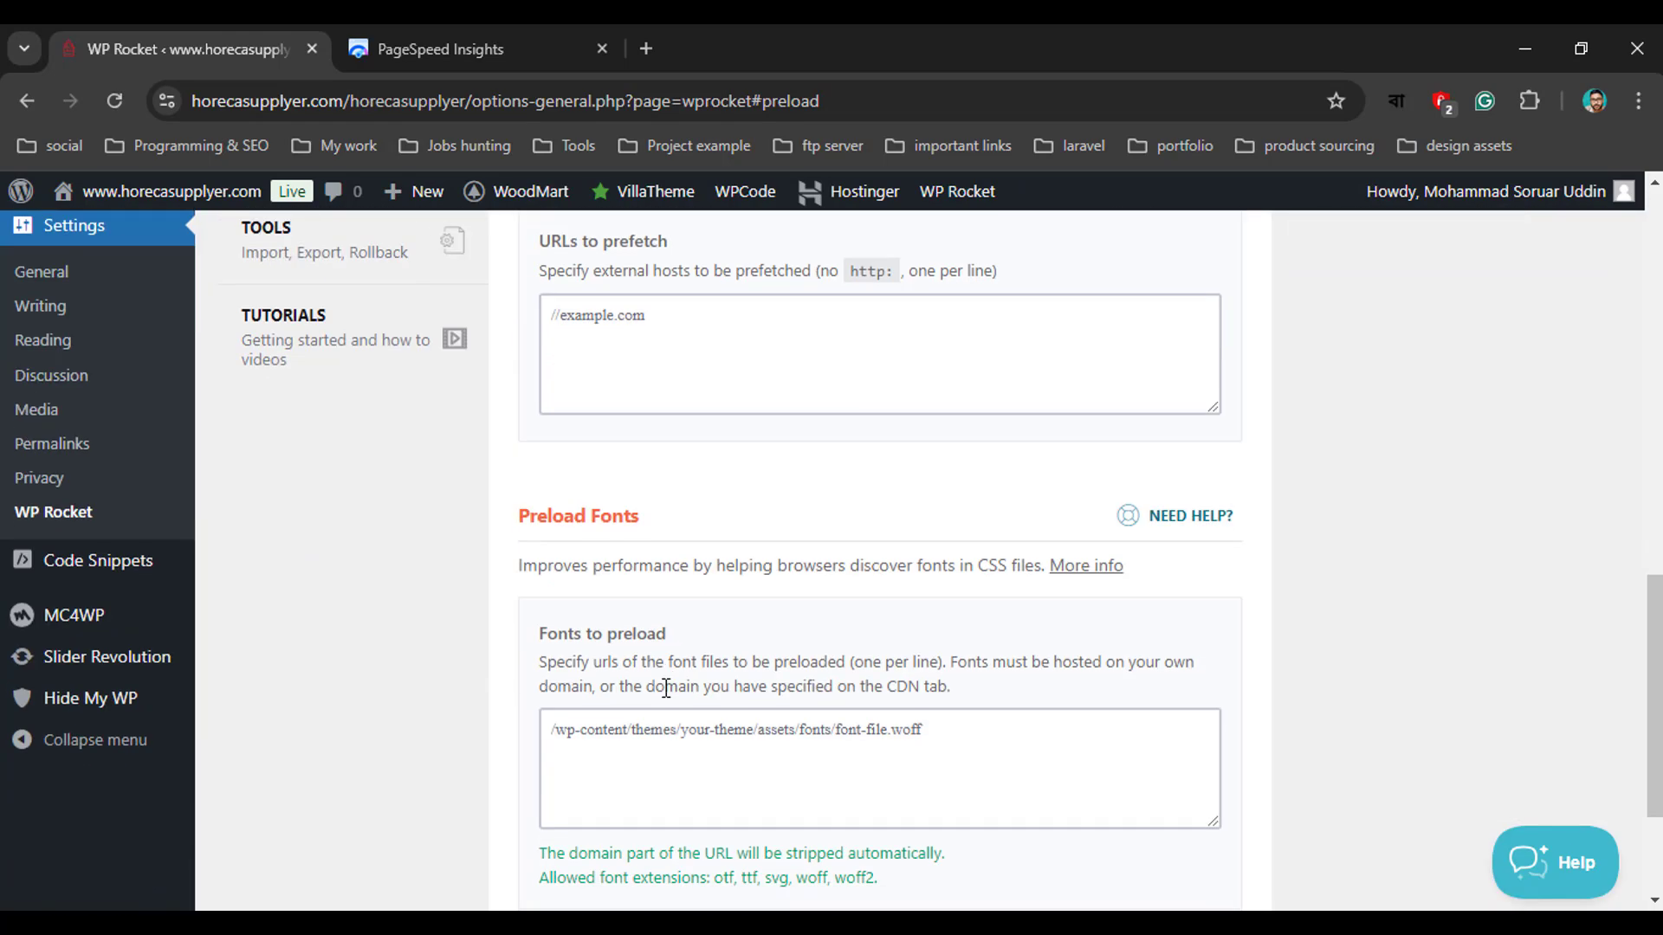
scroll(667, 689, up, 9)
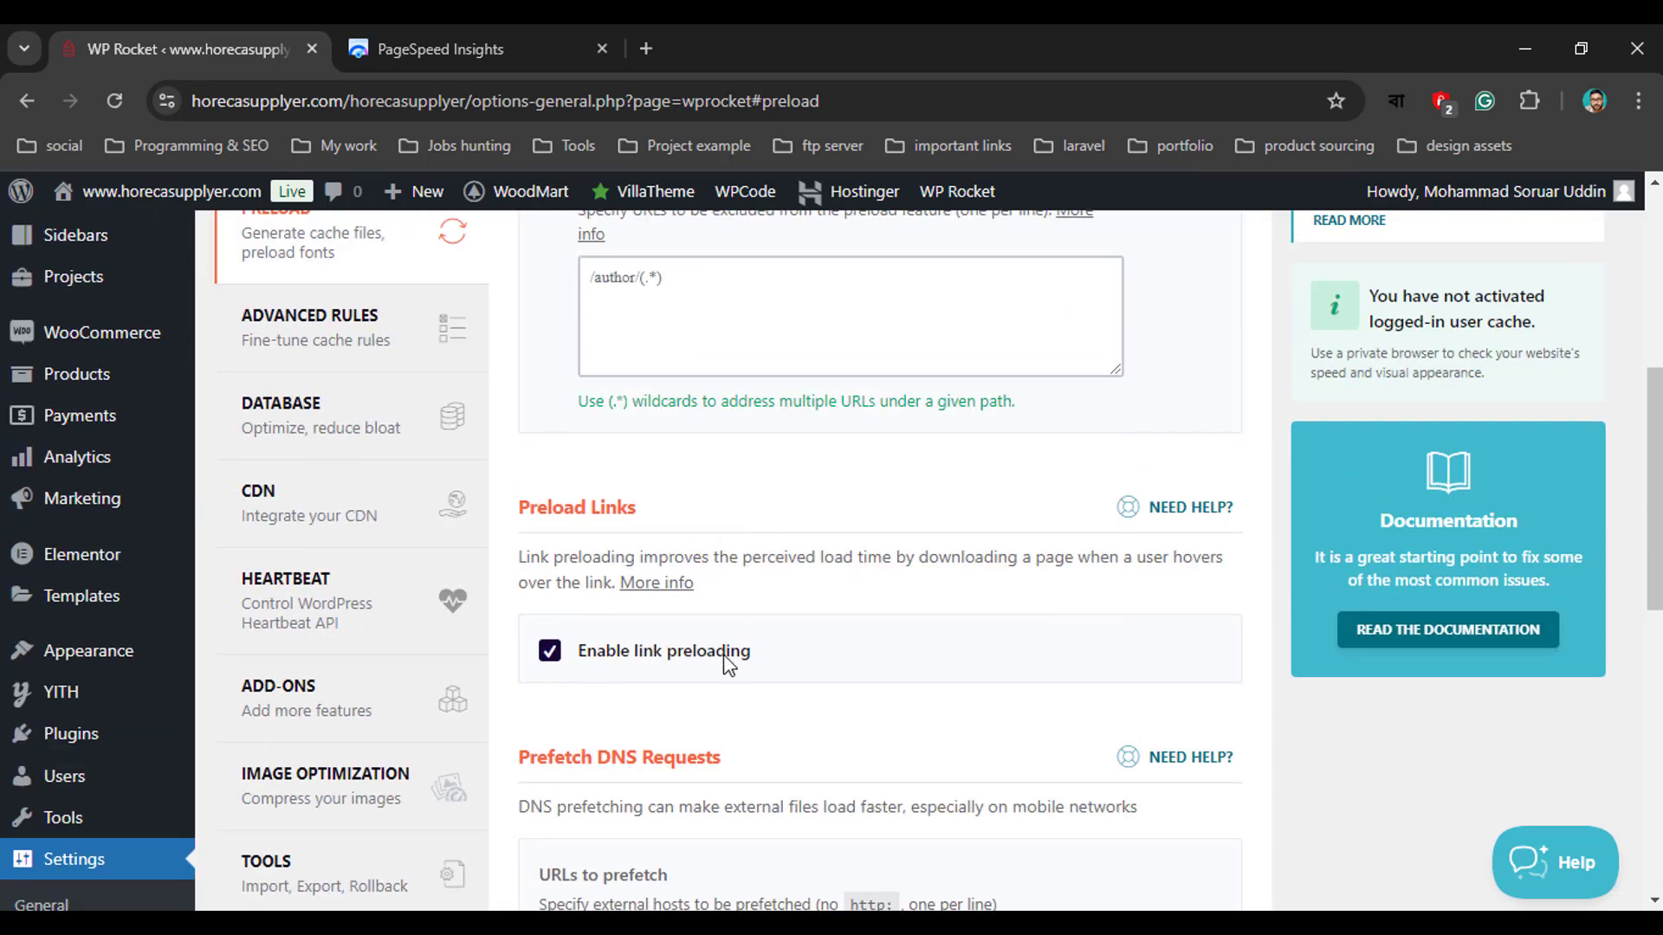
scroll(645, 623, up, 2)
scroll(646, 752, down, 5)
scroll(648, 719, down, 6)
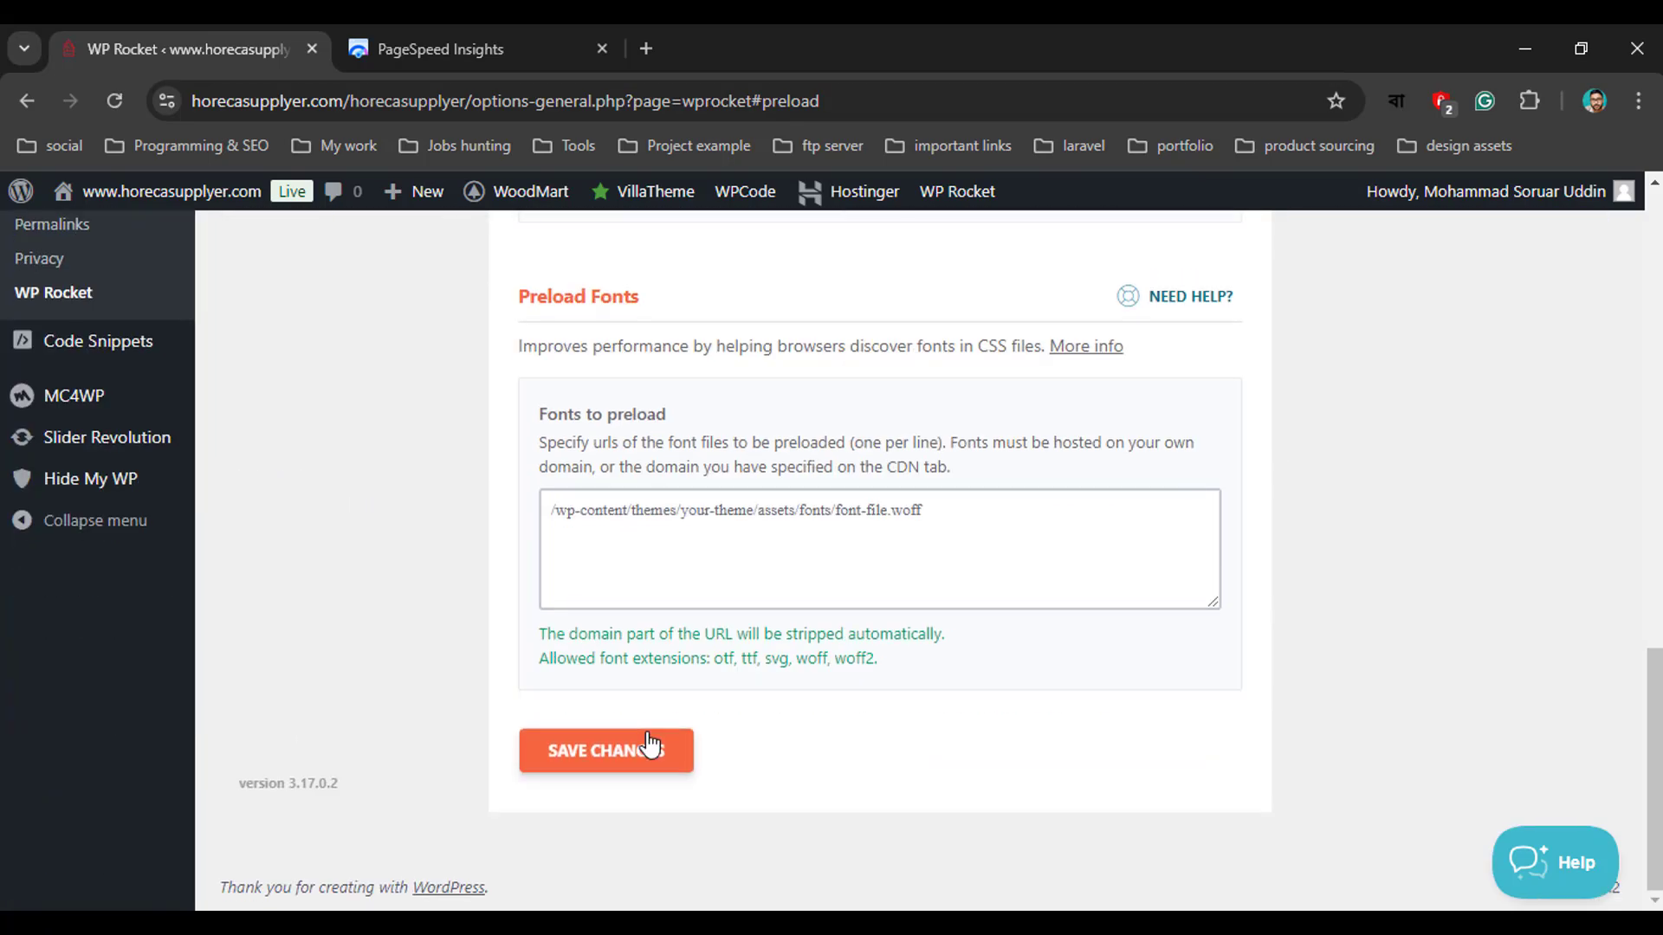
click(596, 761)
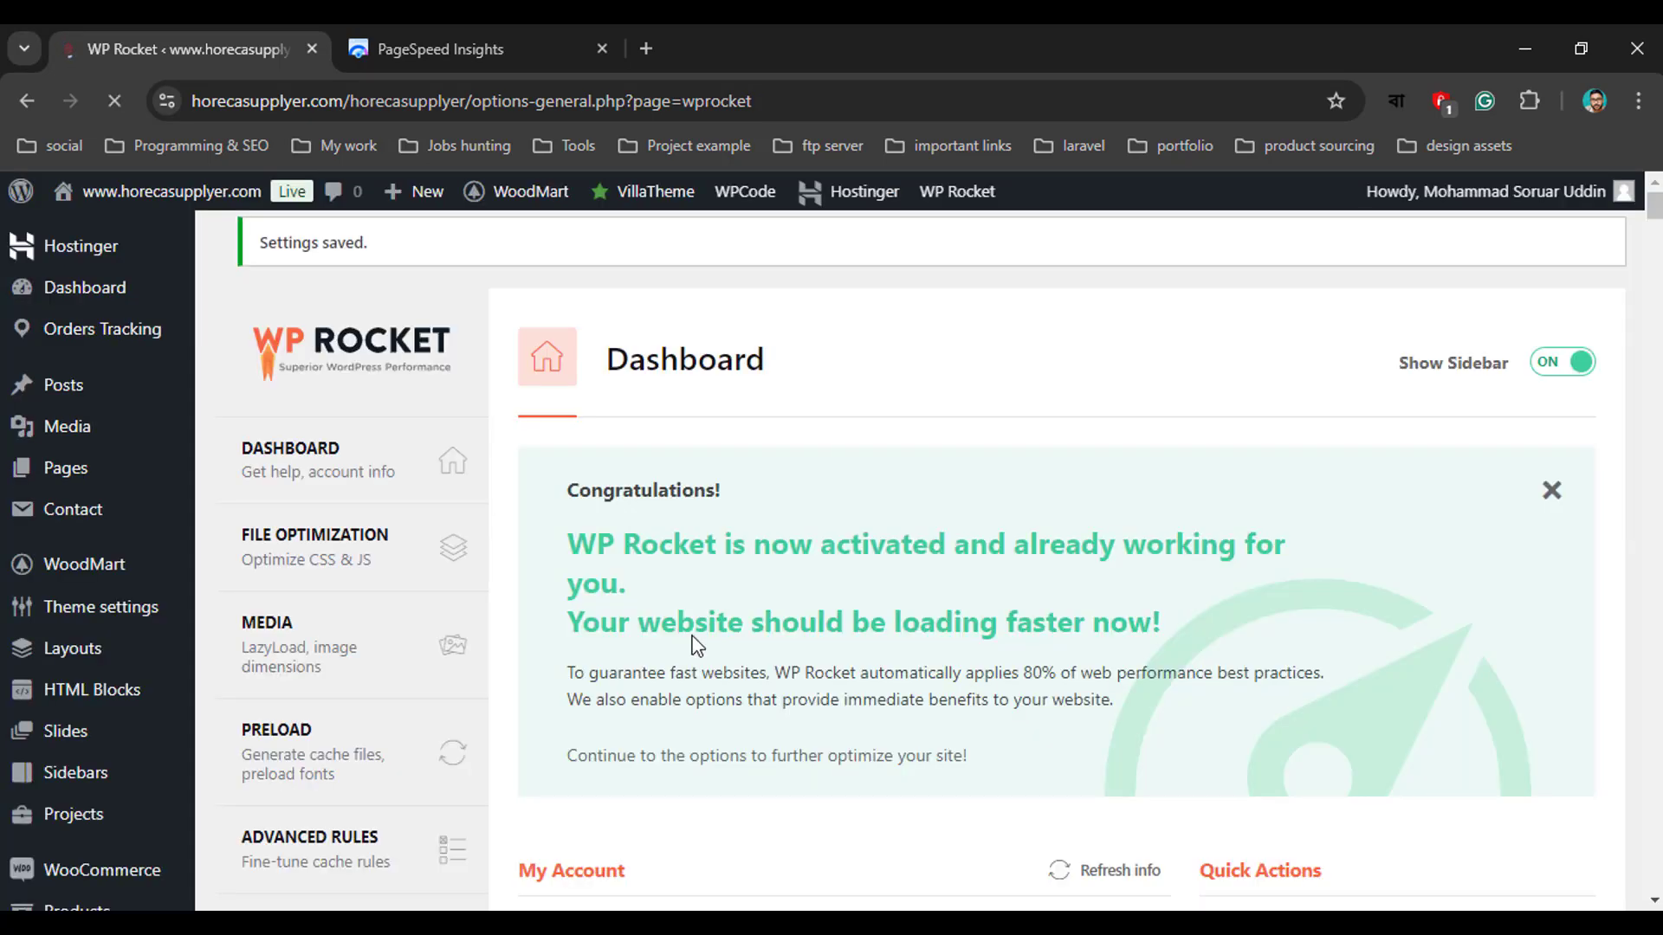
Look over the Advanced Rules section, then go to the Database section
scroll(693, 641, down, 4)
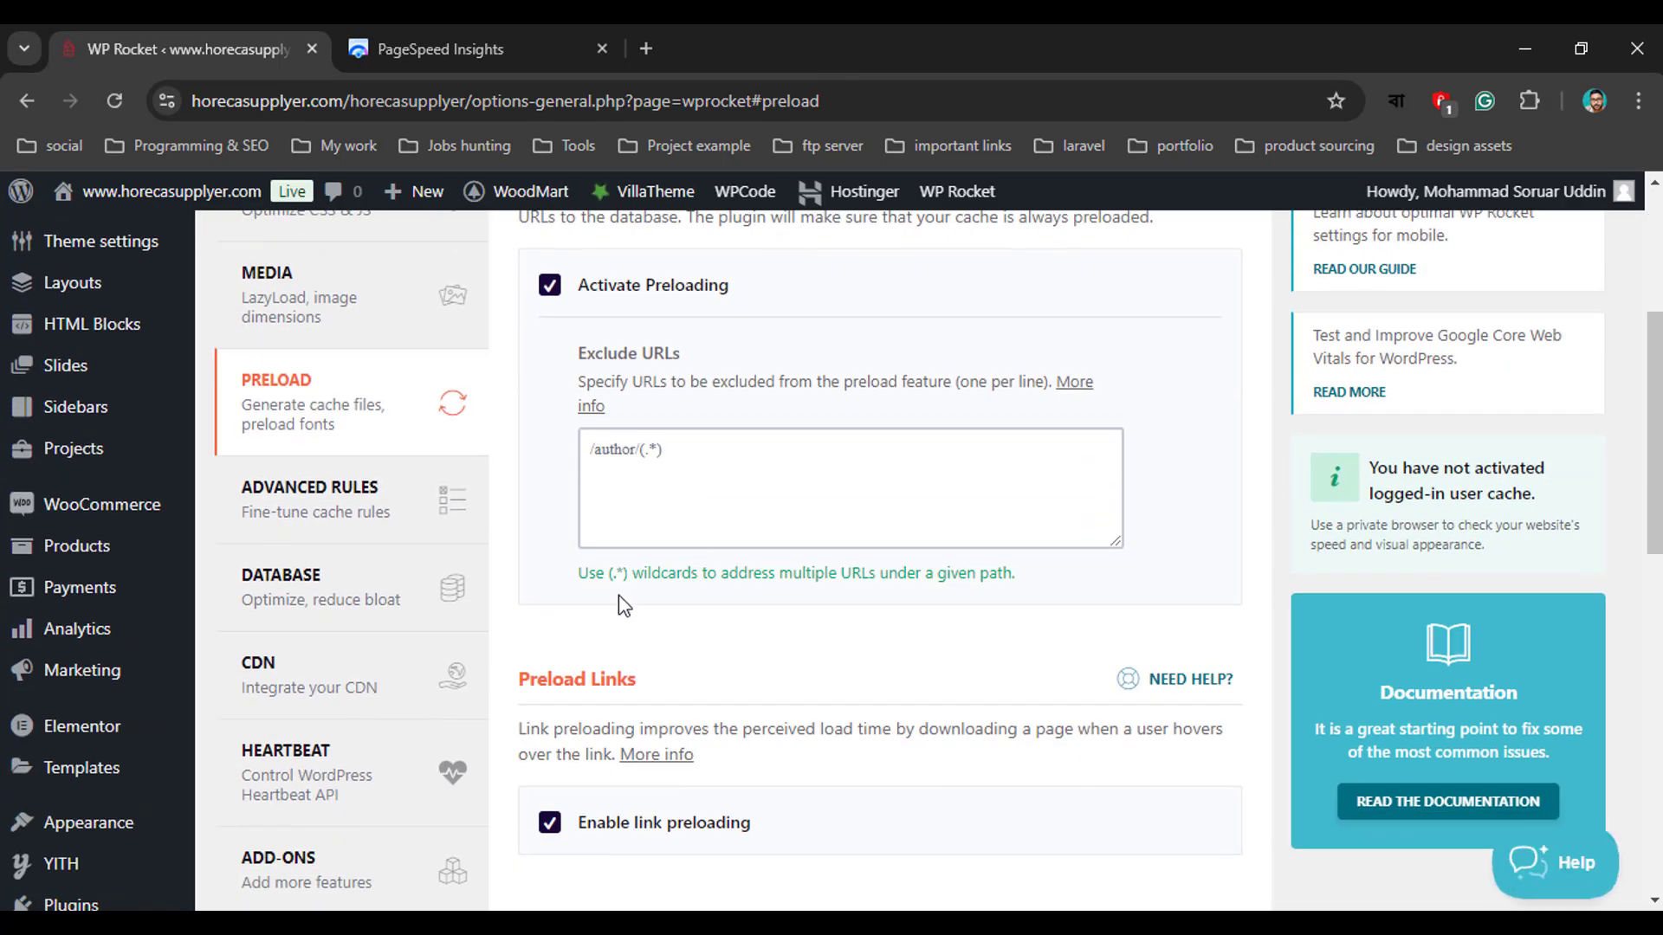
click(351, 515)
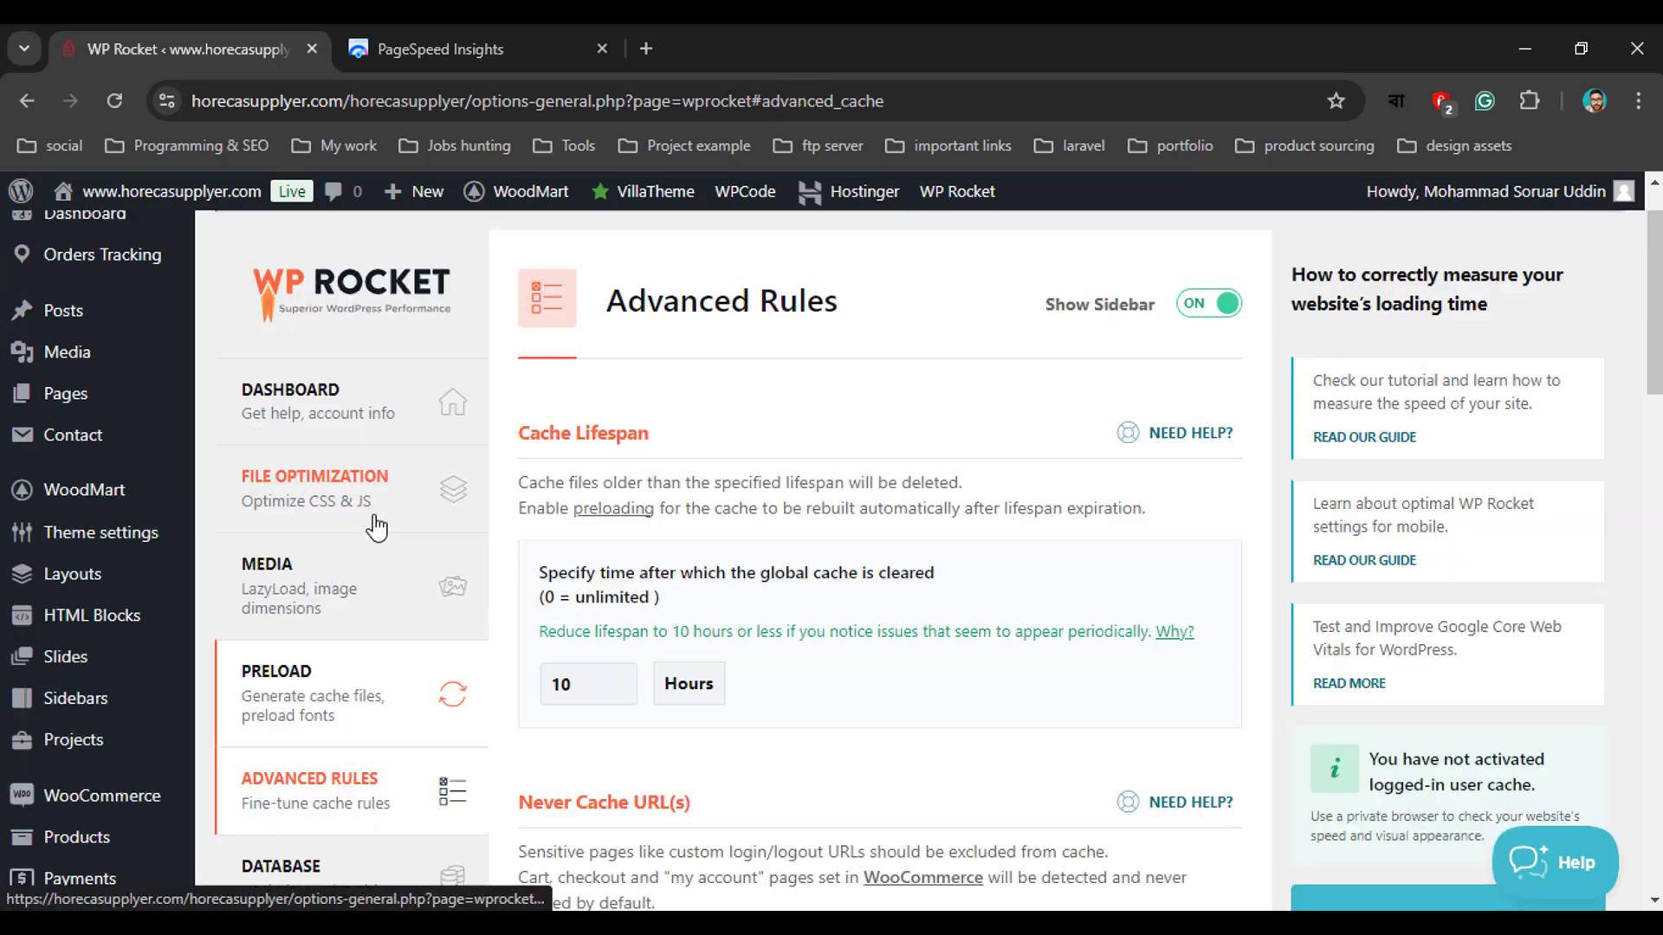
scroll(699, 709, down, 3)
scroll(700, 708, down, 7)
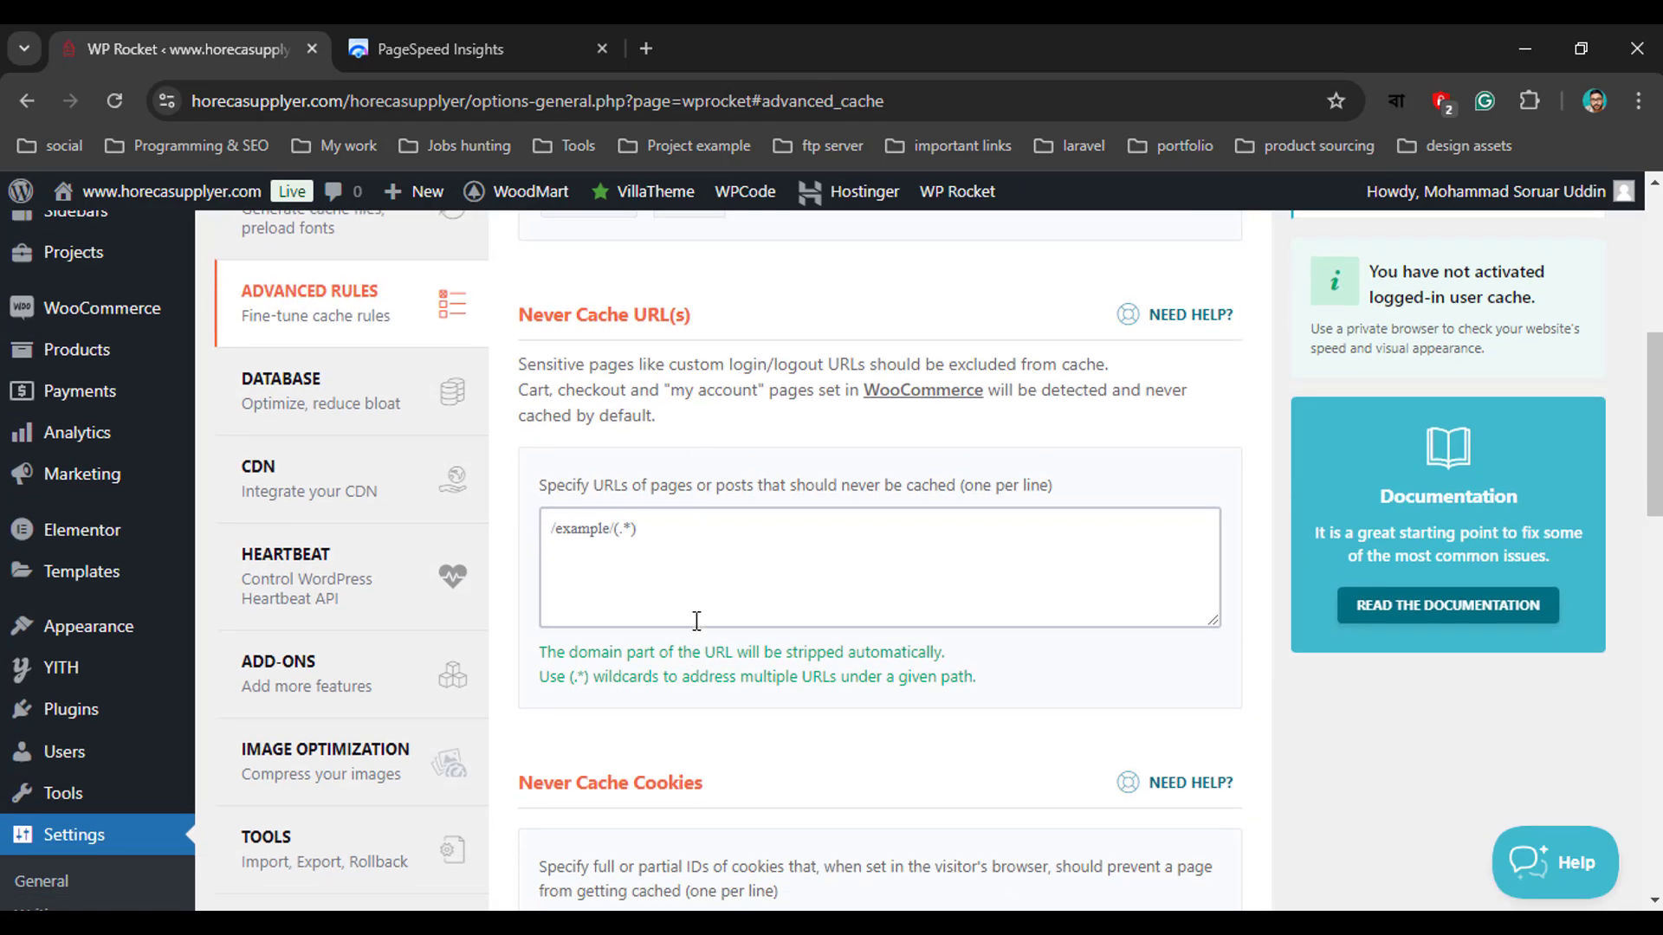
scroll(695, 650, up, 5)
scroll(694, 450, up, 5)
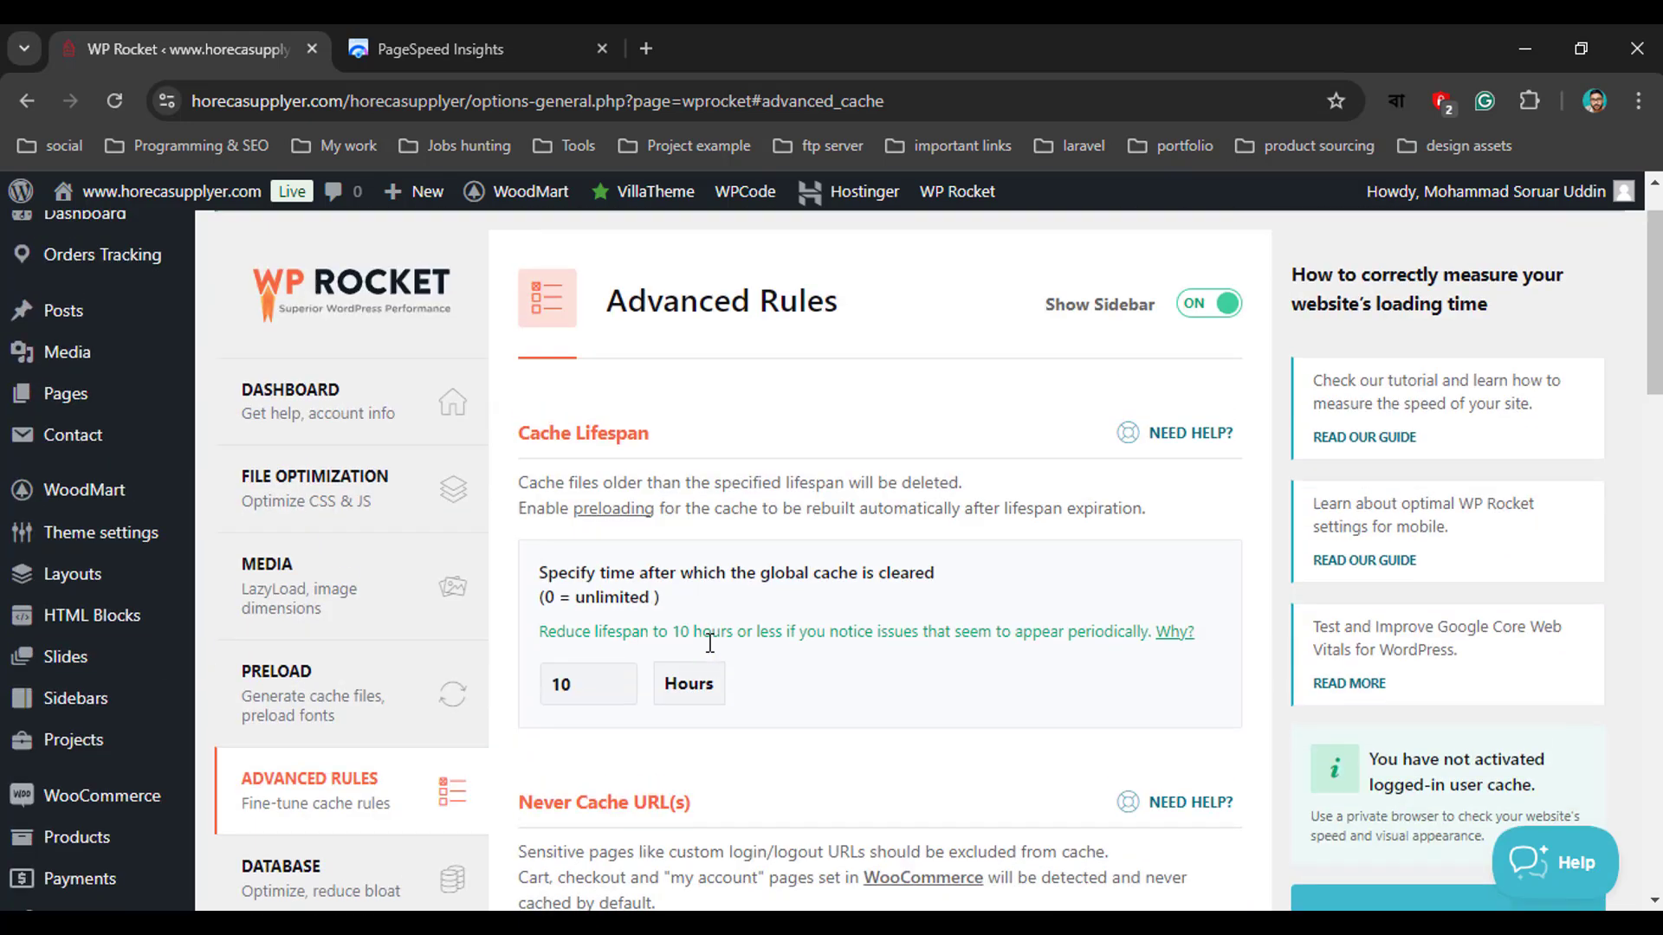
scroll(693, 519, down, 5)
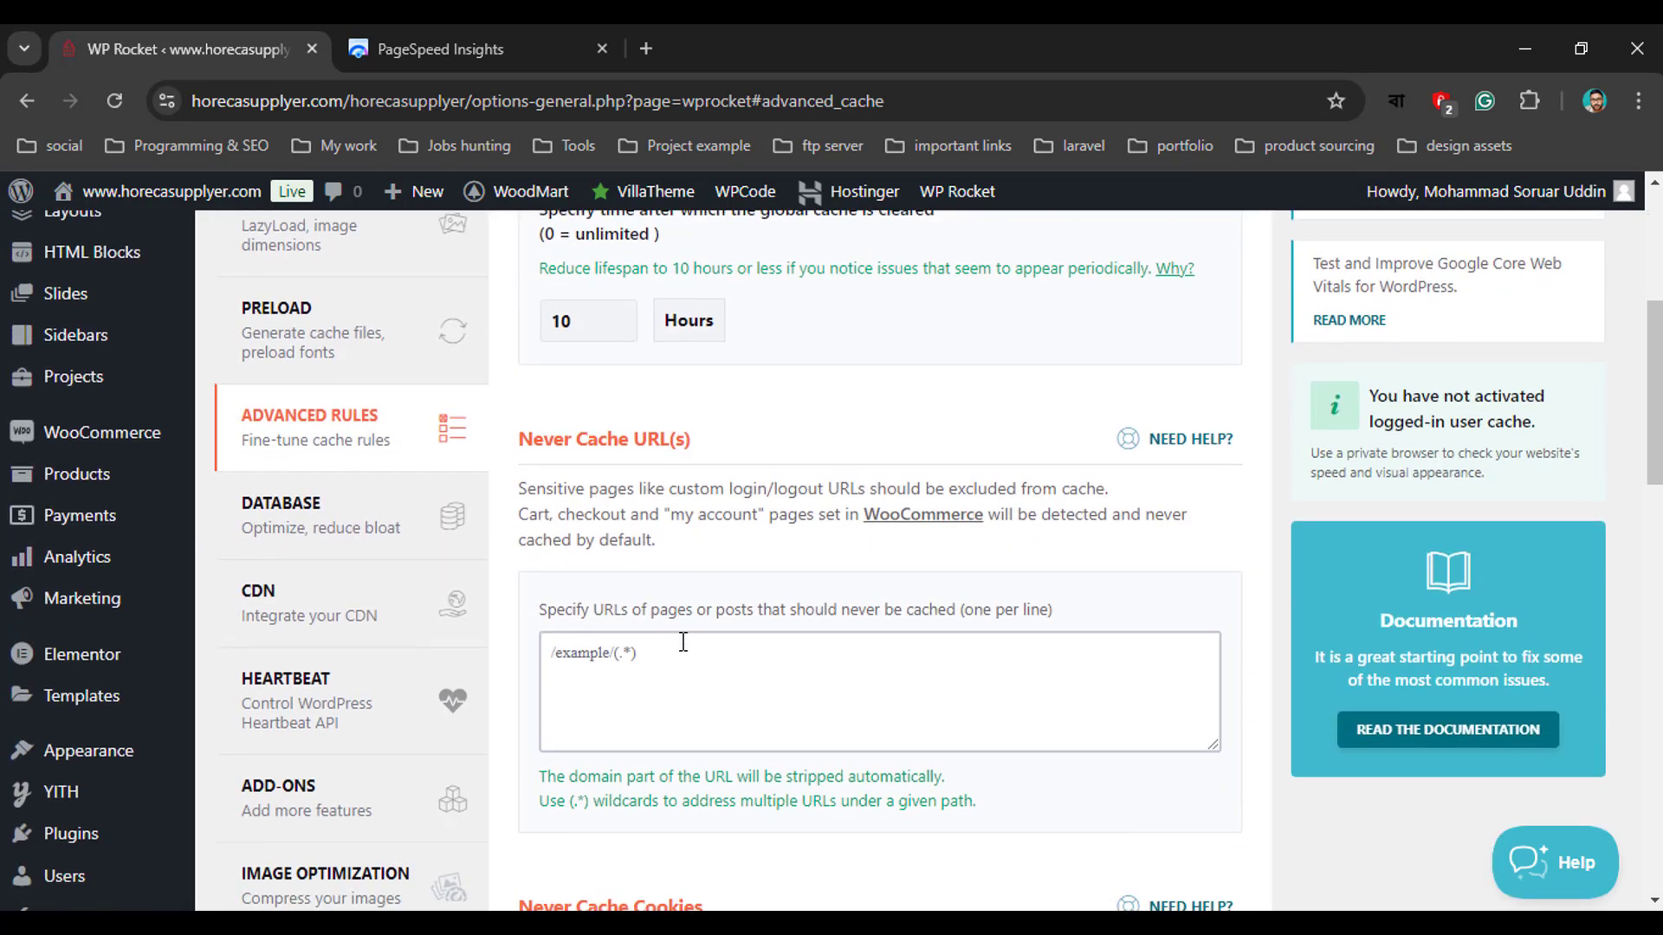
click(356, 524)
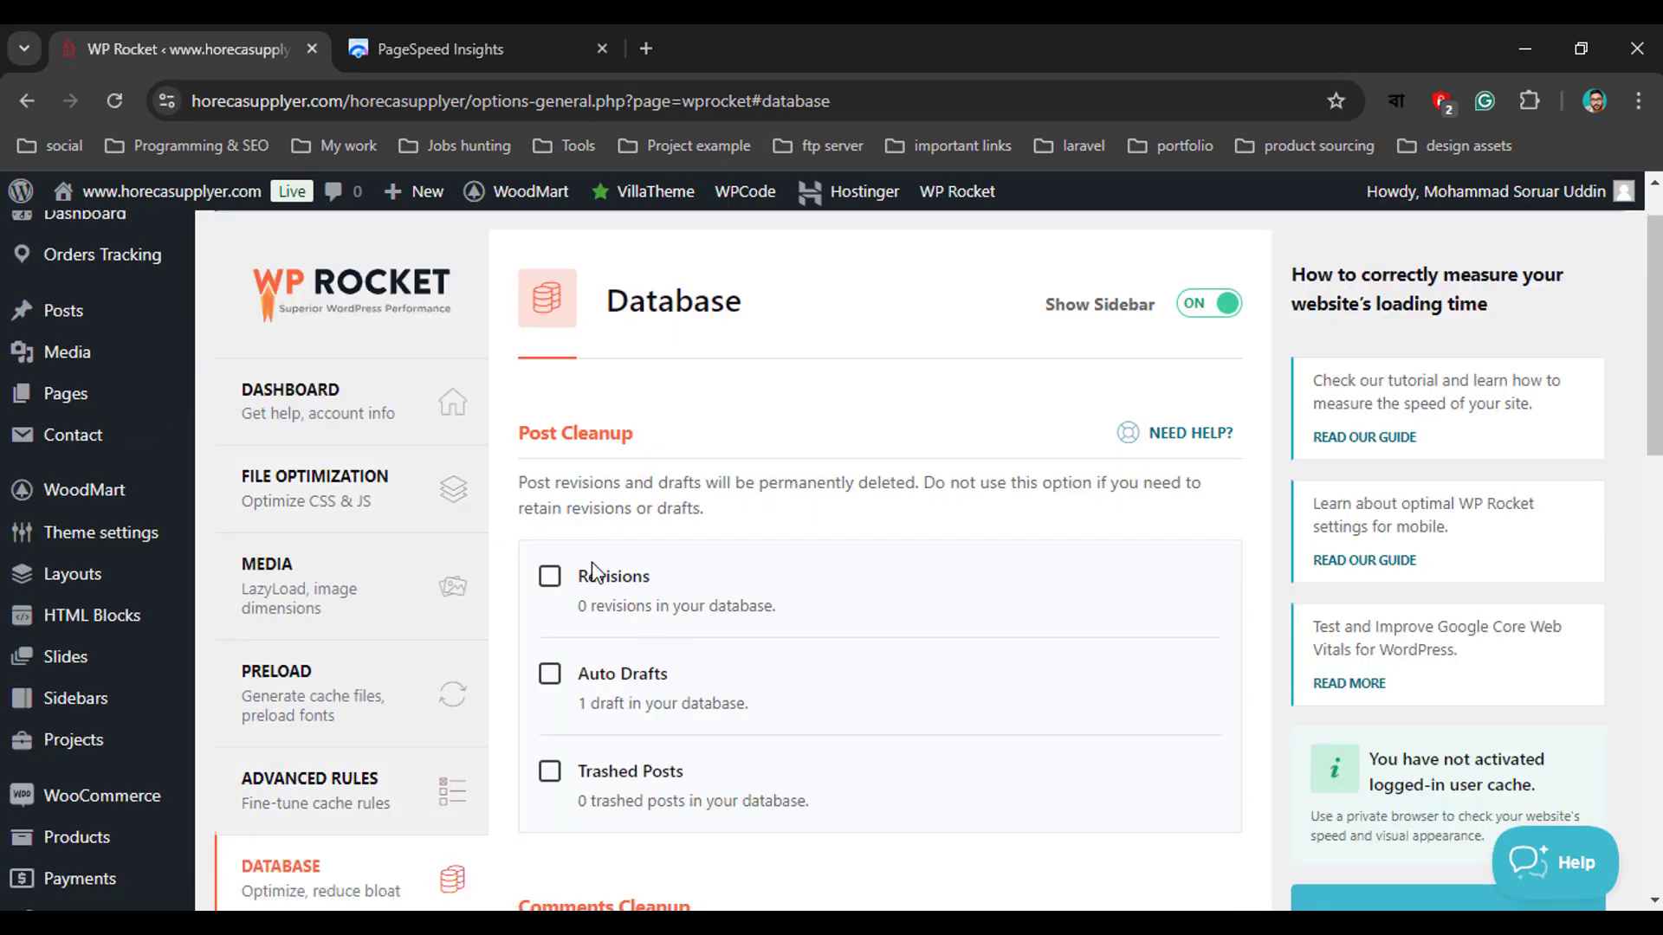
Check Revisions, Auto Drafts and Trashed Posts for post cleanup
scroll(642, 598, down, 1)
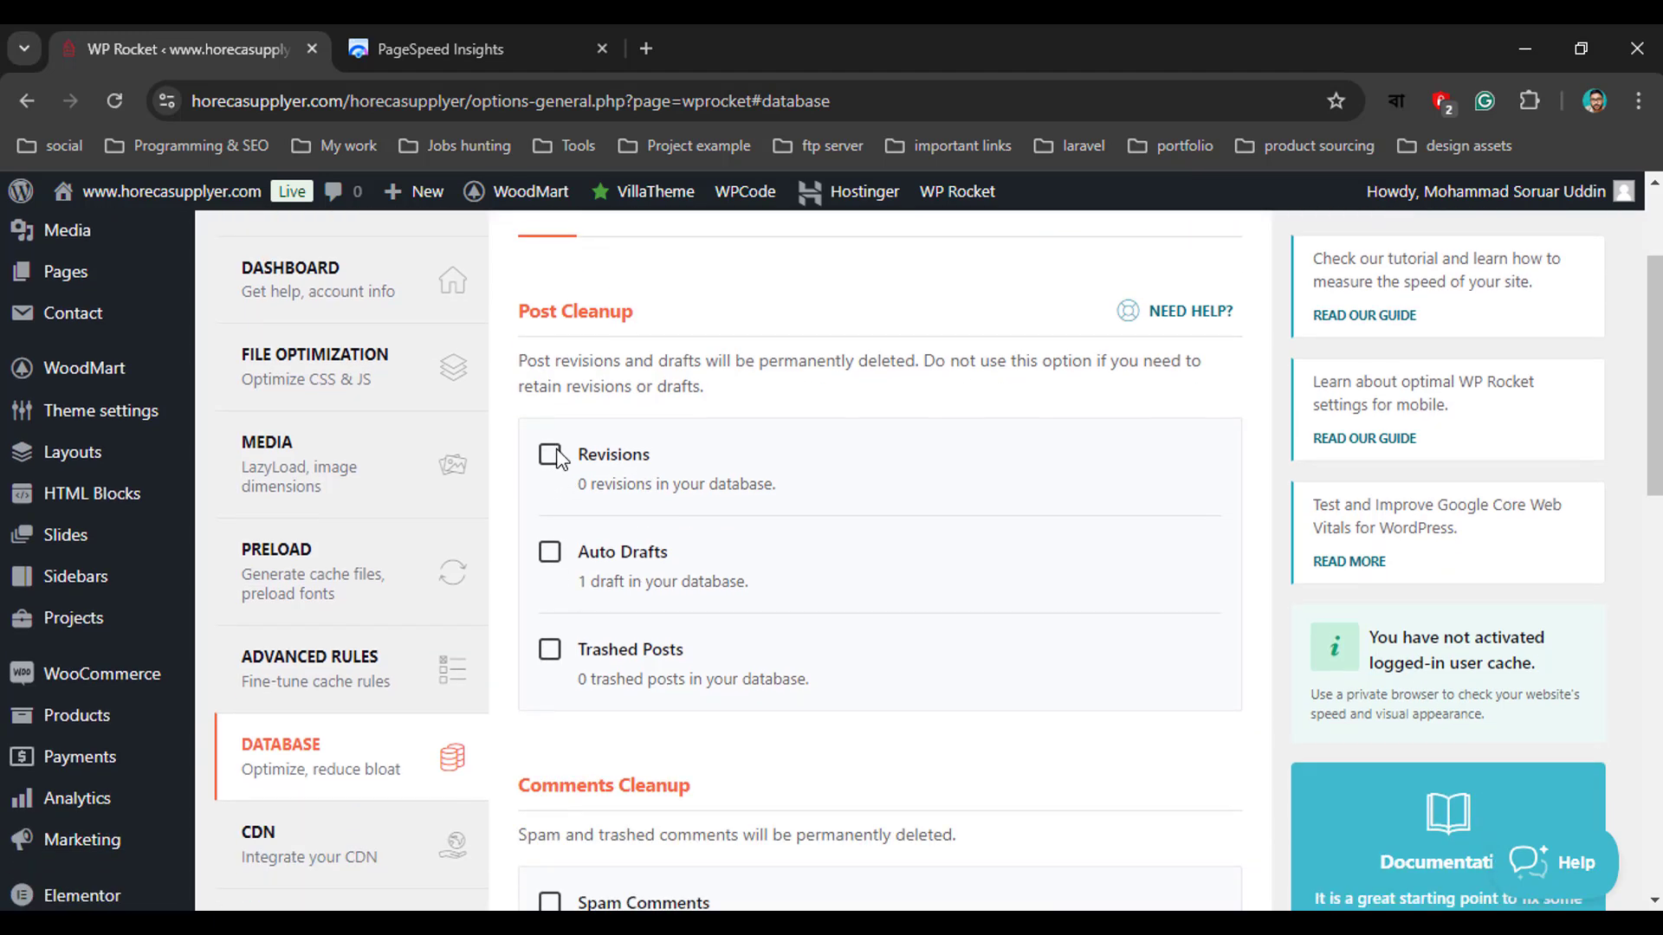
click(551, 457)
click(549, 556)
click(551, 652)
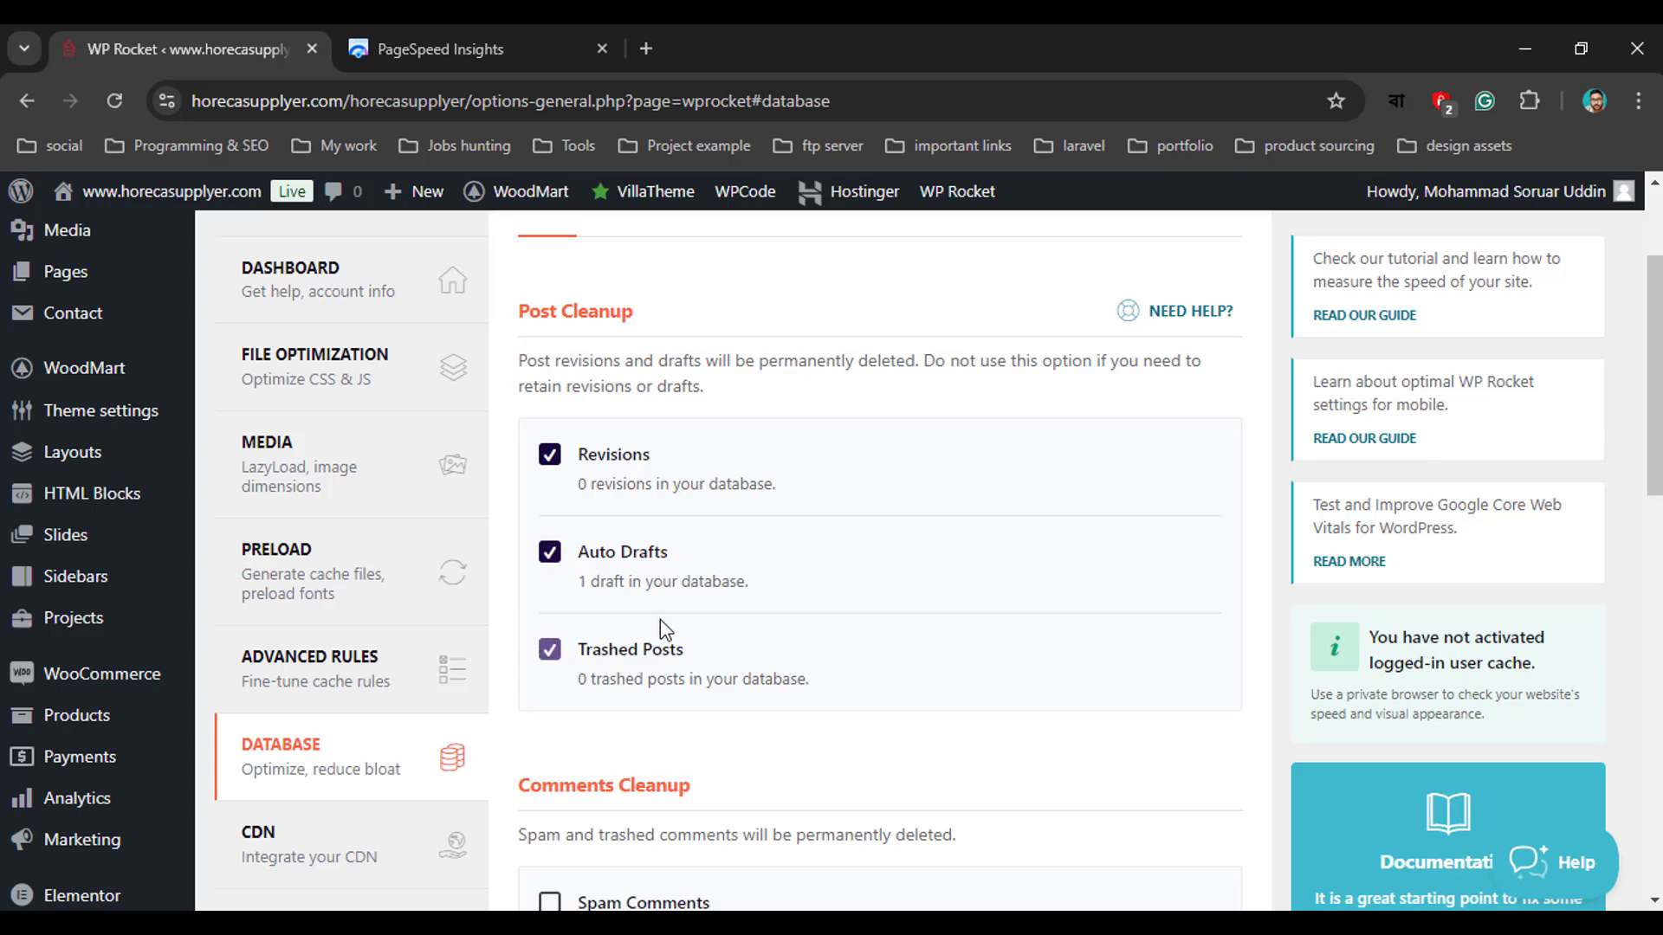
Check Spam Comments, Trashed Comments and All transients for cleanup
scroll(572, 562, down, 3)
click(549, 538)
click(549, 636)
scroll(672, 646, down, 3)
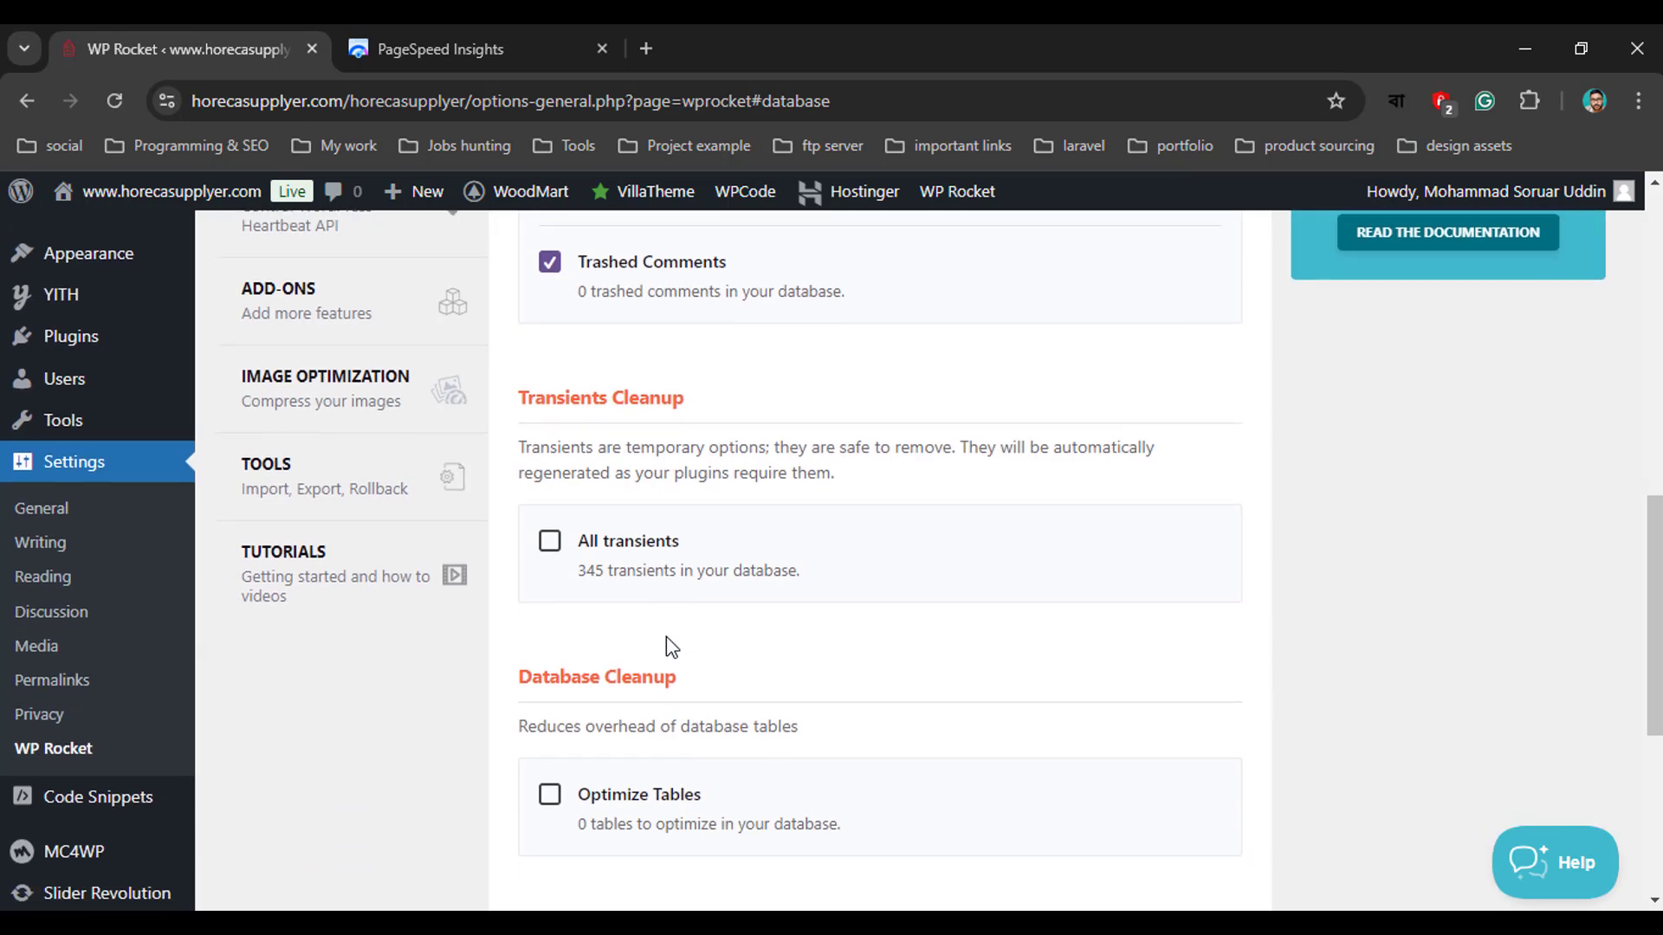
scroll(667, 636, down, 4)
scroll(598, 558, up, 4)
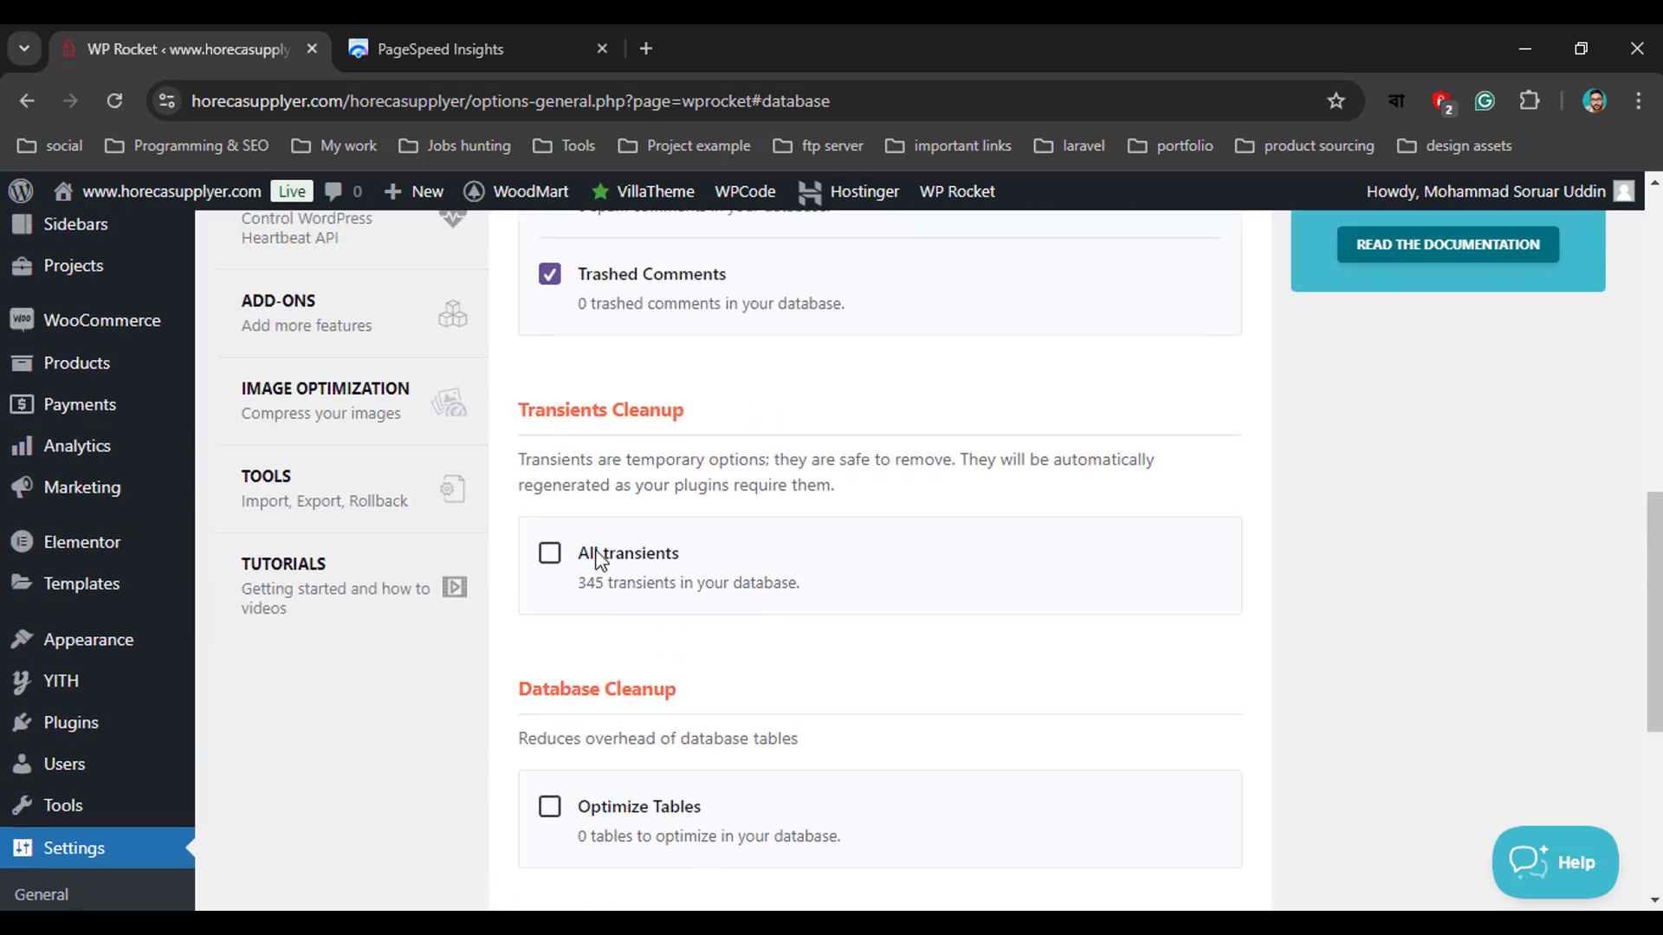
scroll(645, 760, down, 2)
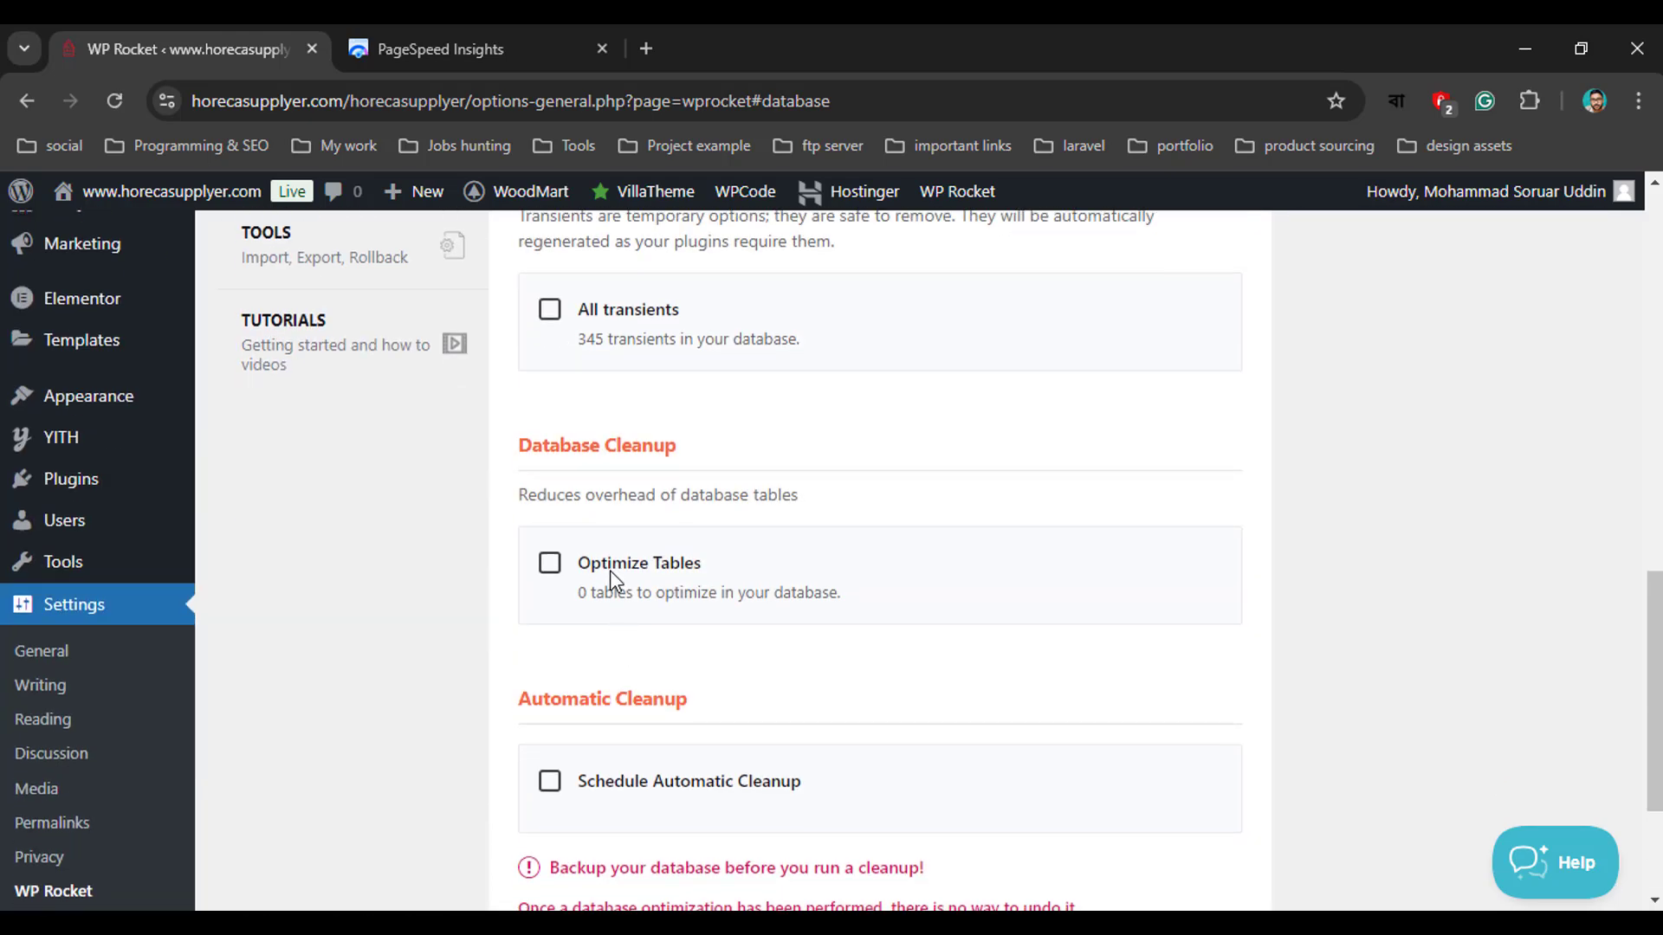
scroll(666, 598, up, 3)
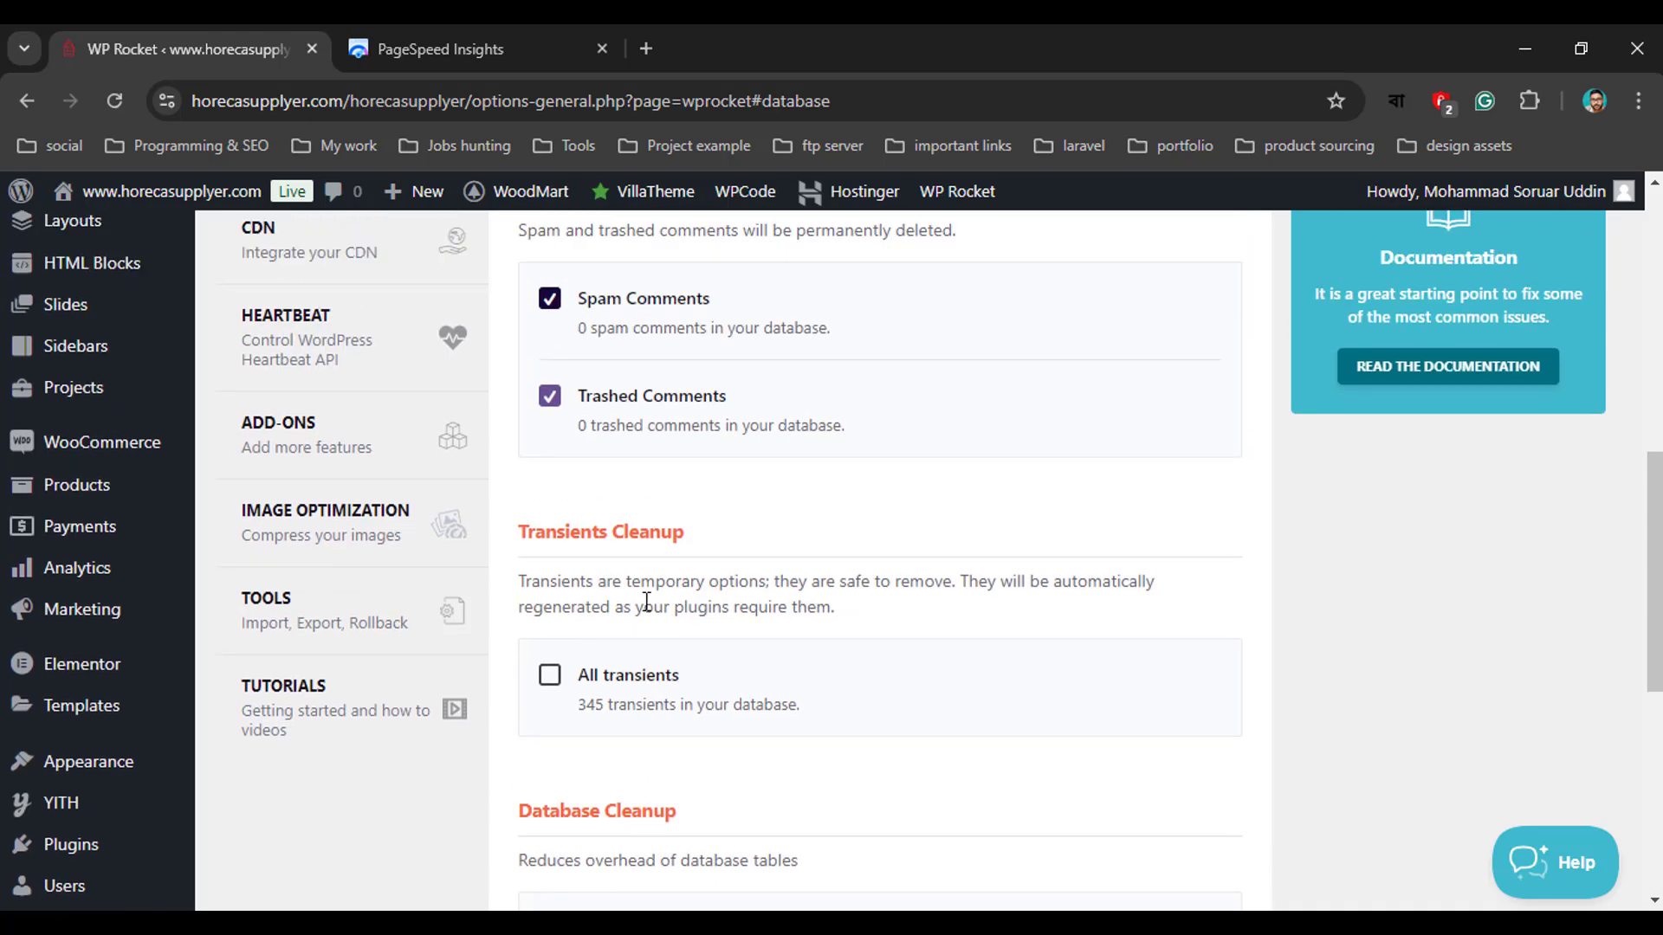
click(555, 559)
scroll(660, 631, up, 10)
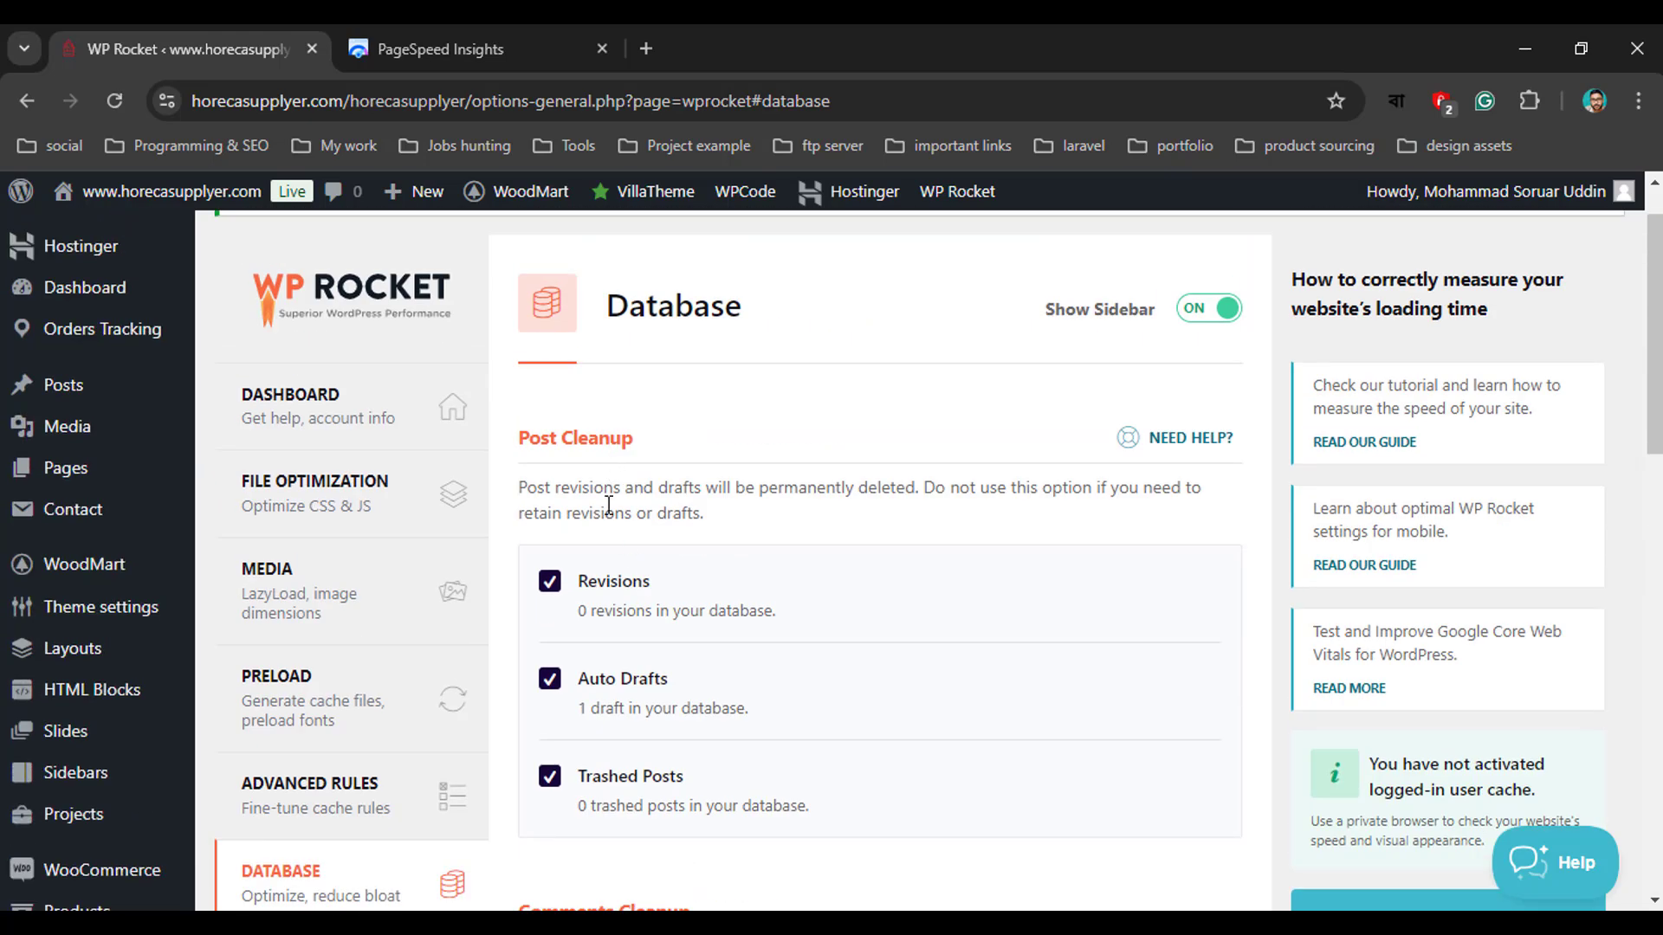
scroll(611, 467, down, 3)
scroll(623, 416, up, 3)
scroll(666, 588, down, 3)
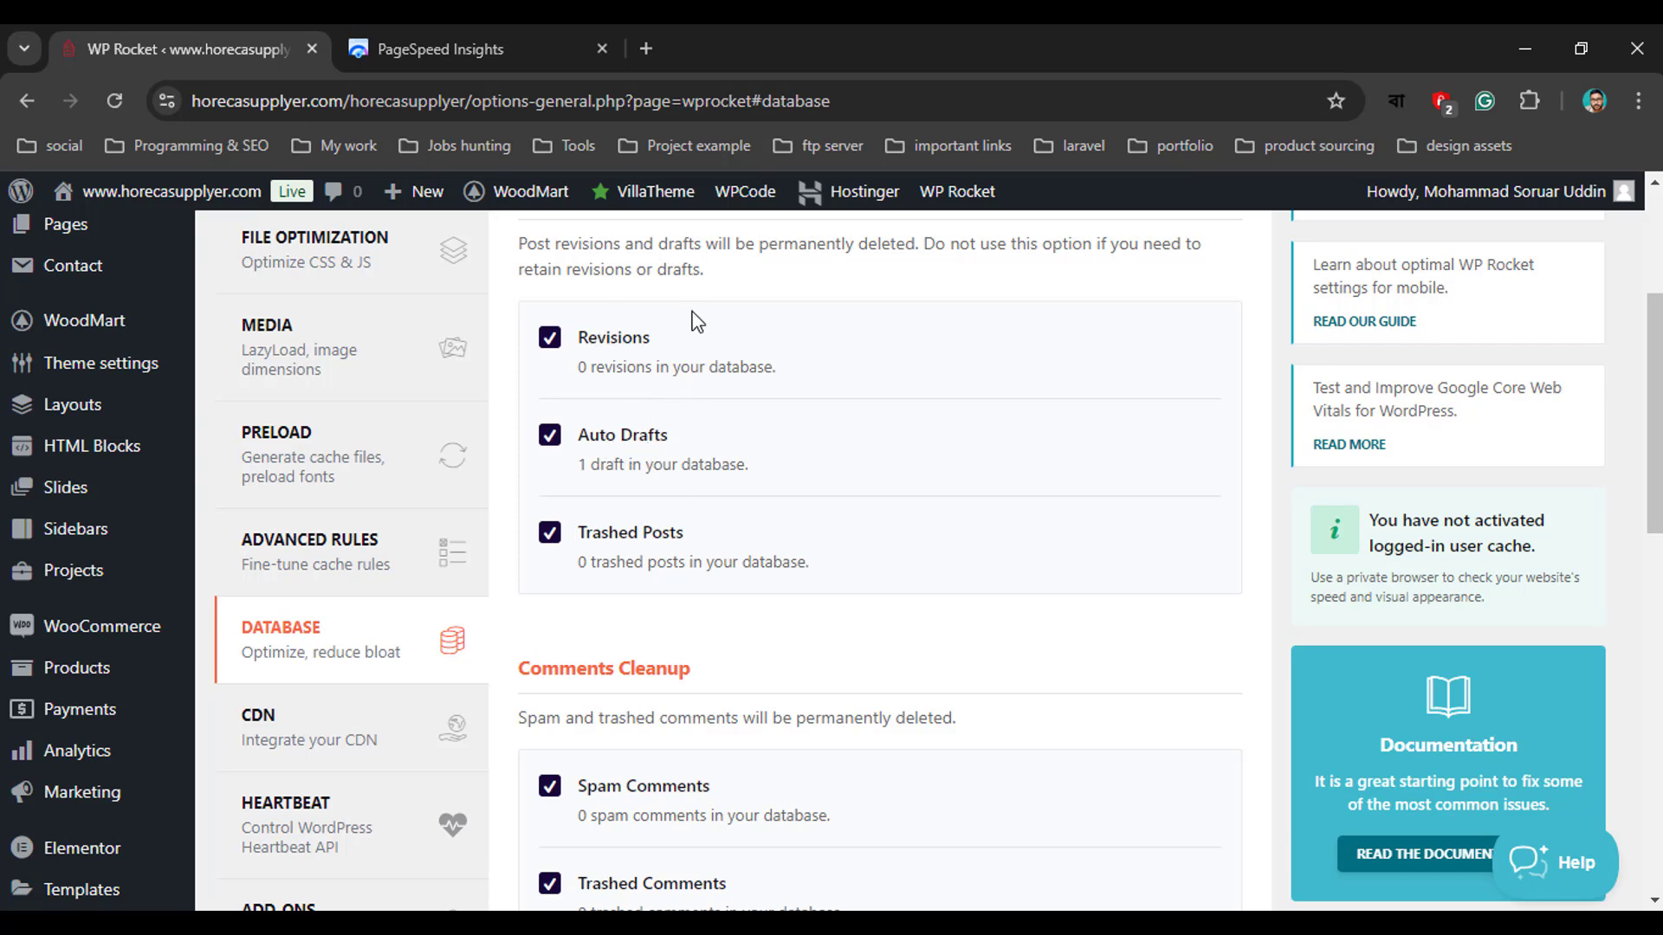
scroll(719, 593, down, 10)
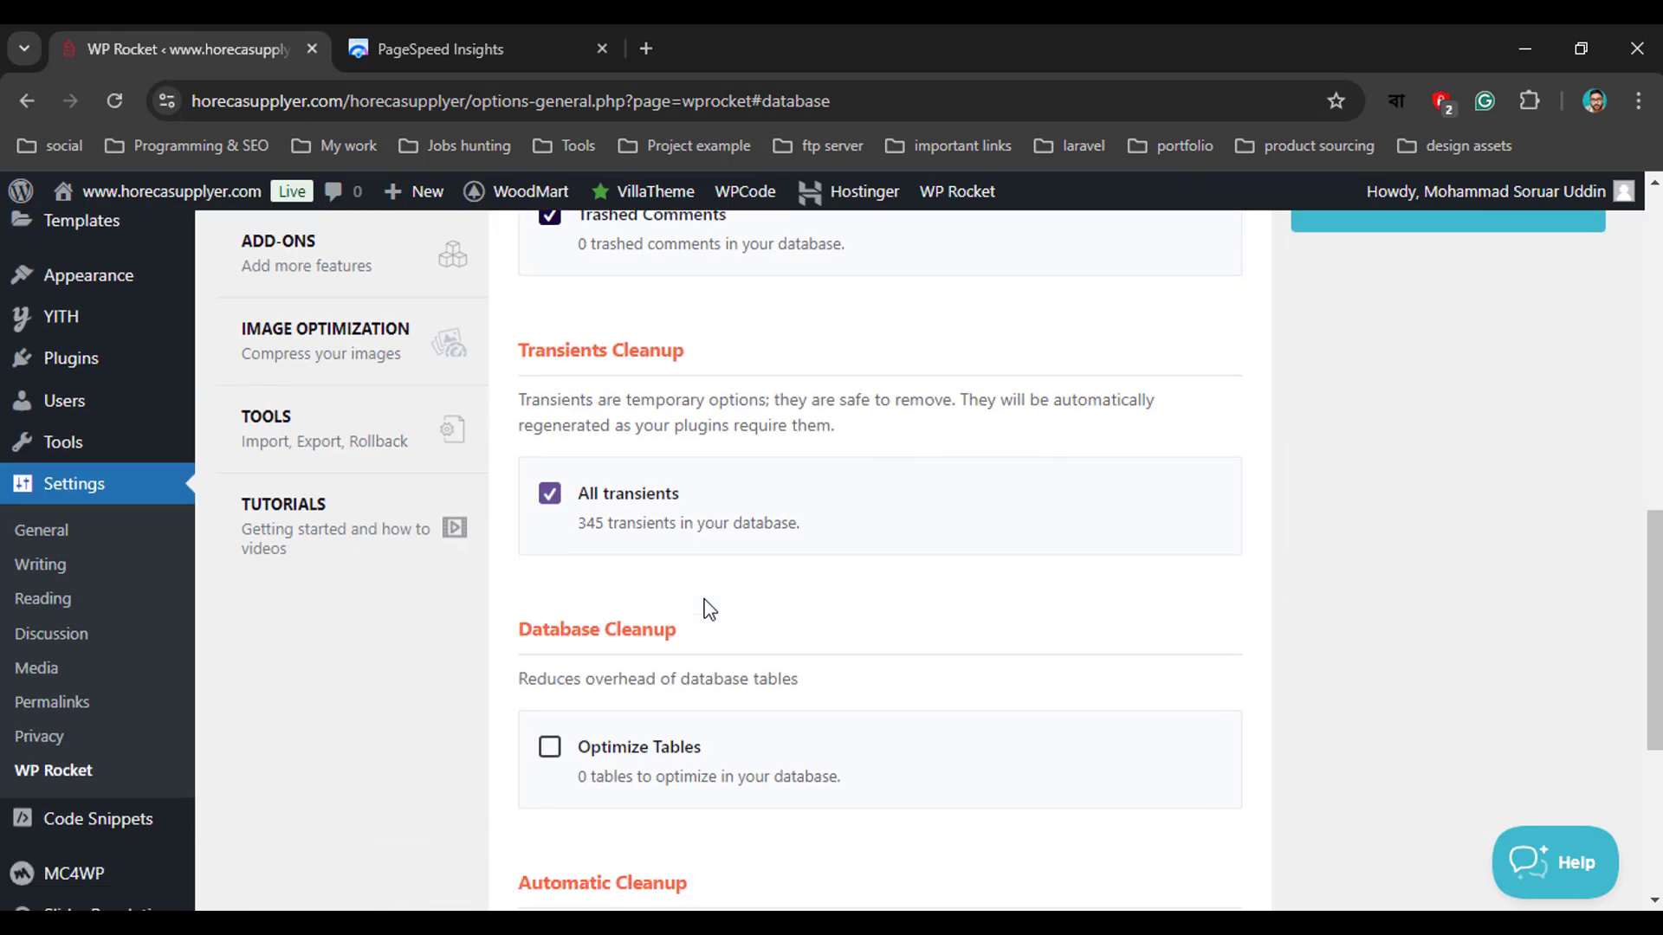
scroll(694, 486, up, 8)
scroll(650, 613, down, 8)
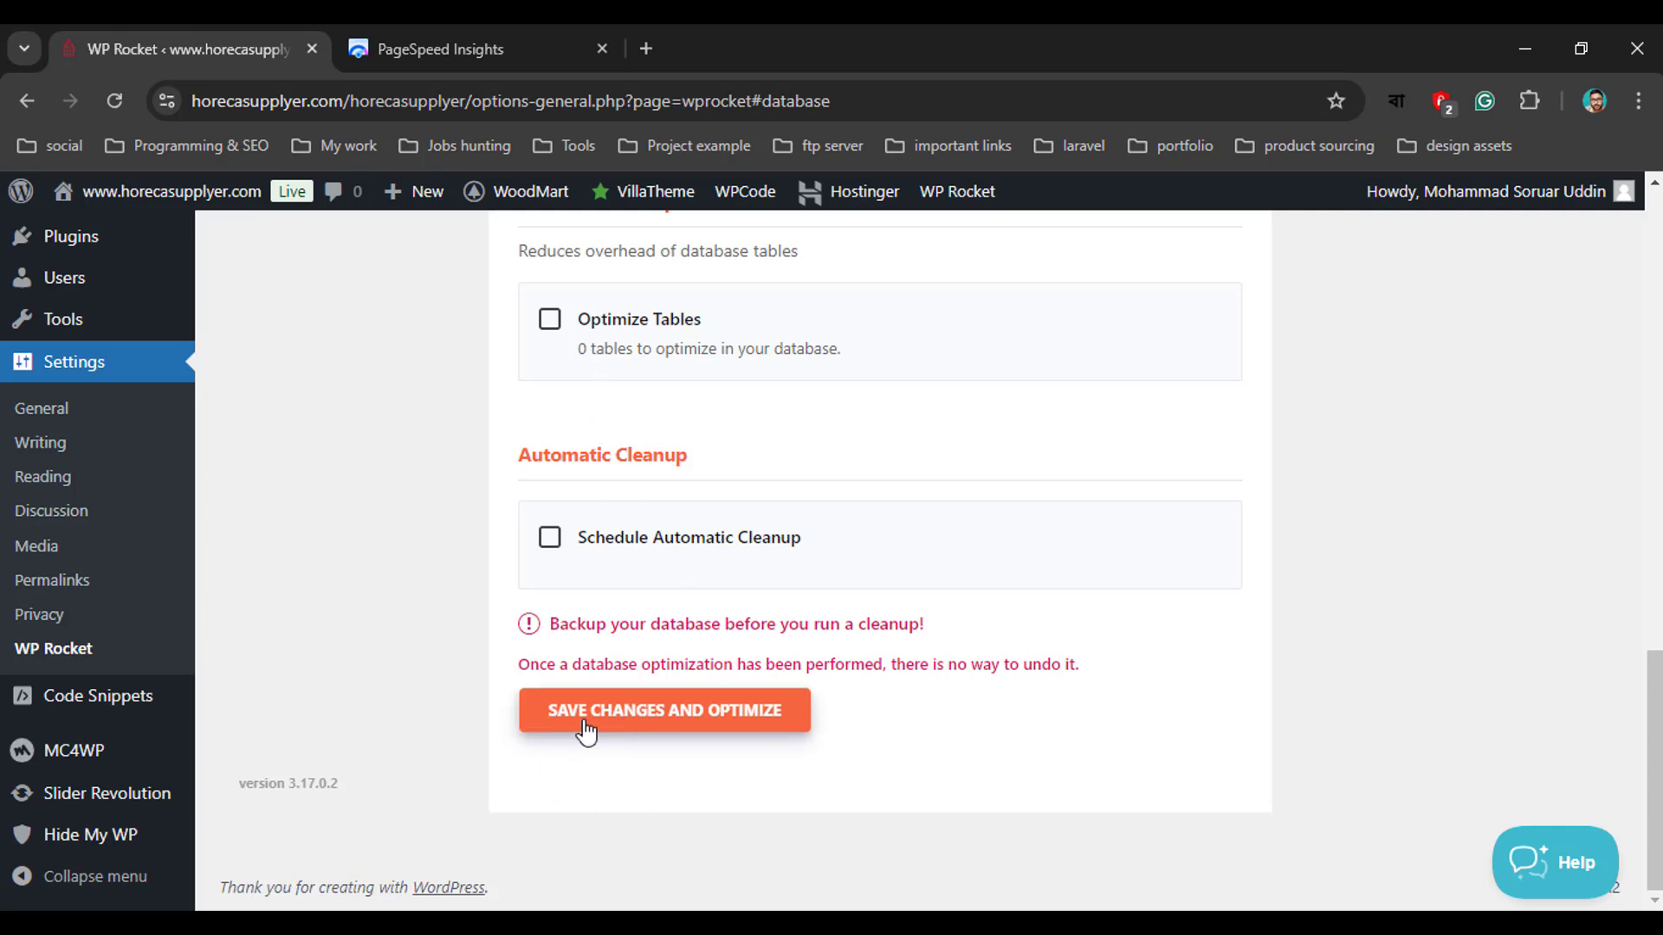
Save the Database settings and run the optimization
click(663, 715)
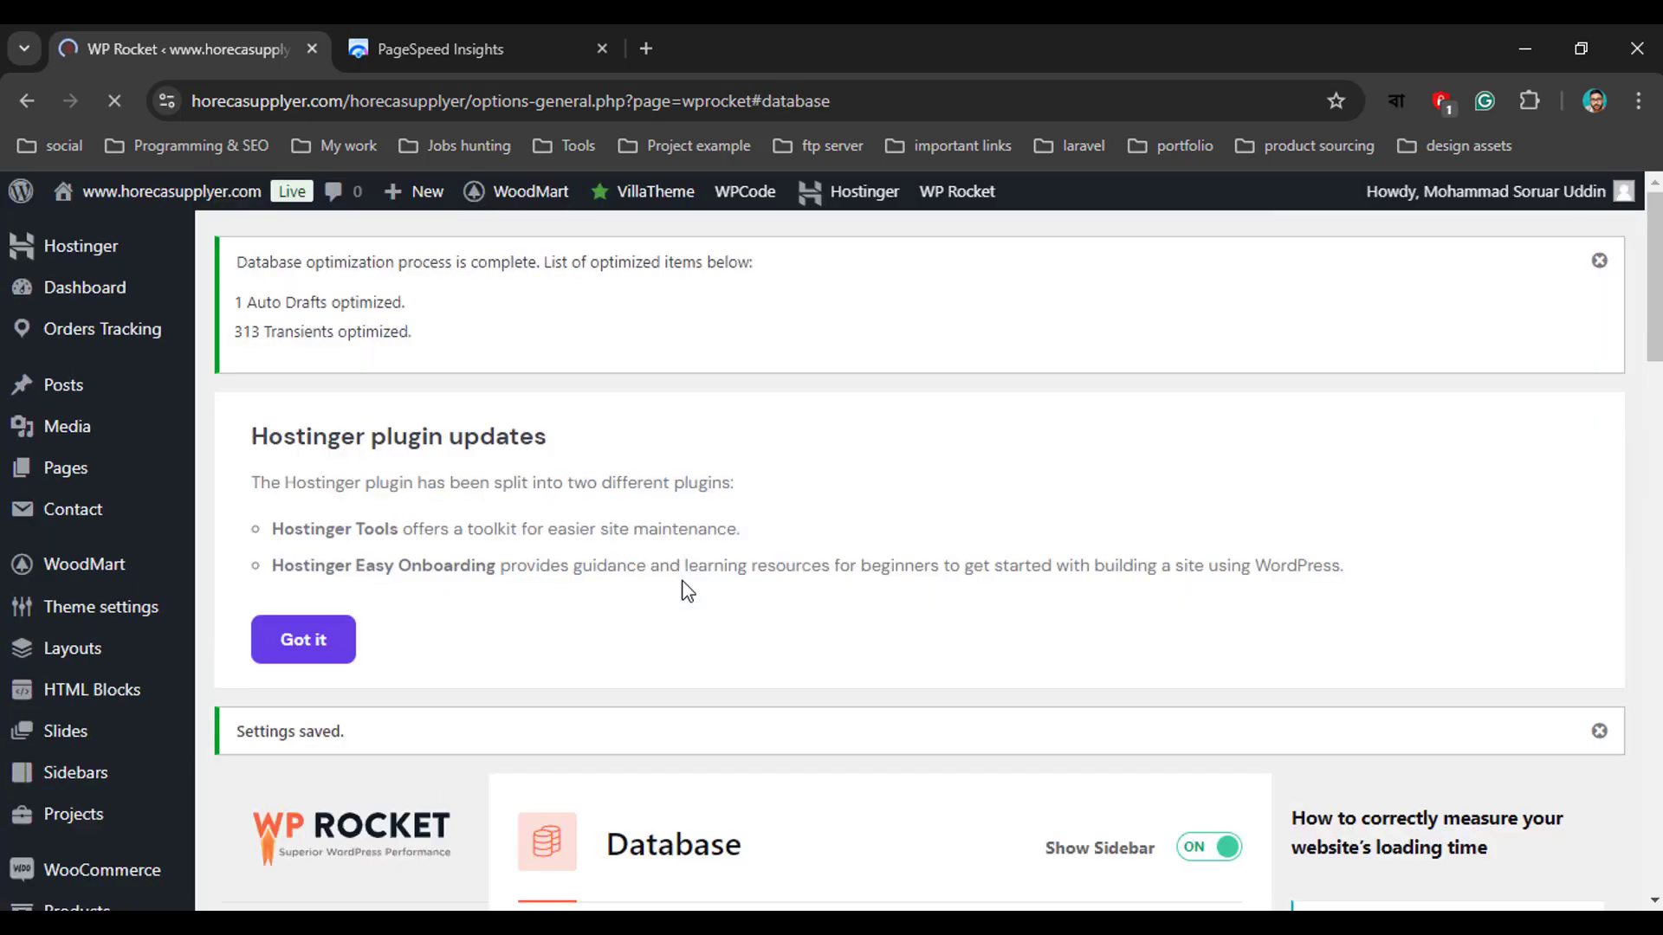
scroll(674, 606, down, 8)
scroll(674, 607, down, 12)
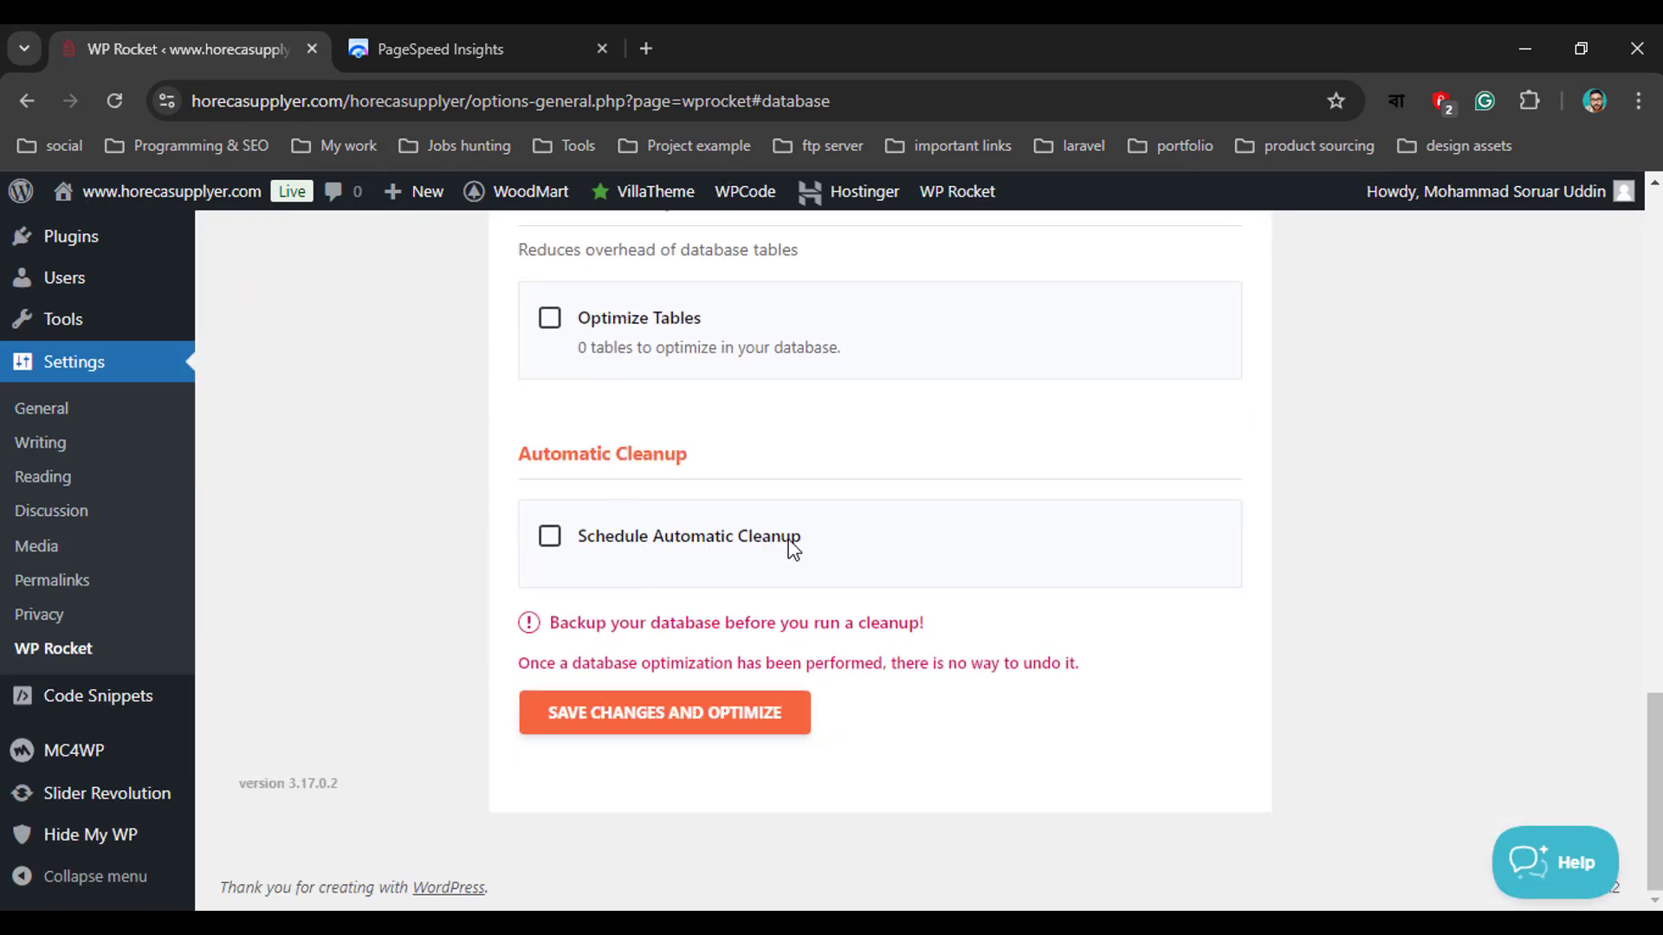
Turn on Schedule Automatic Cleanup and try the Weekly and Monthly frequencies
click(549, 537)
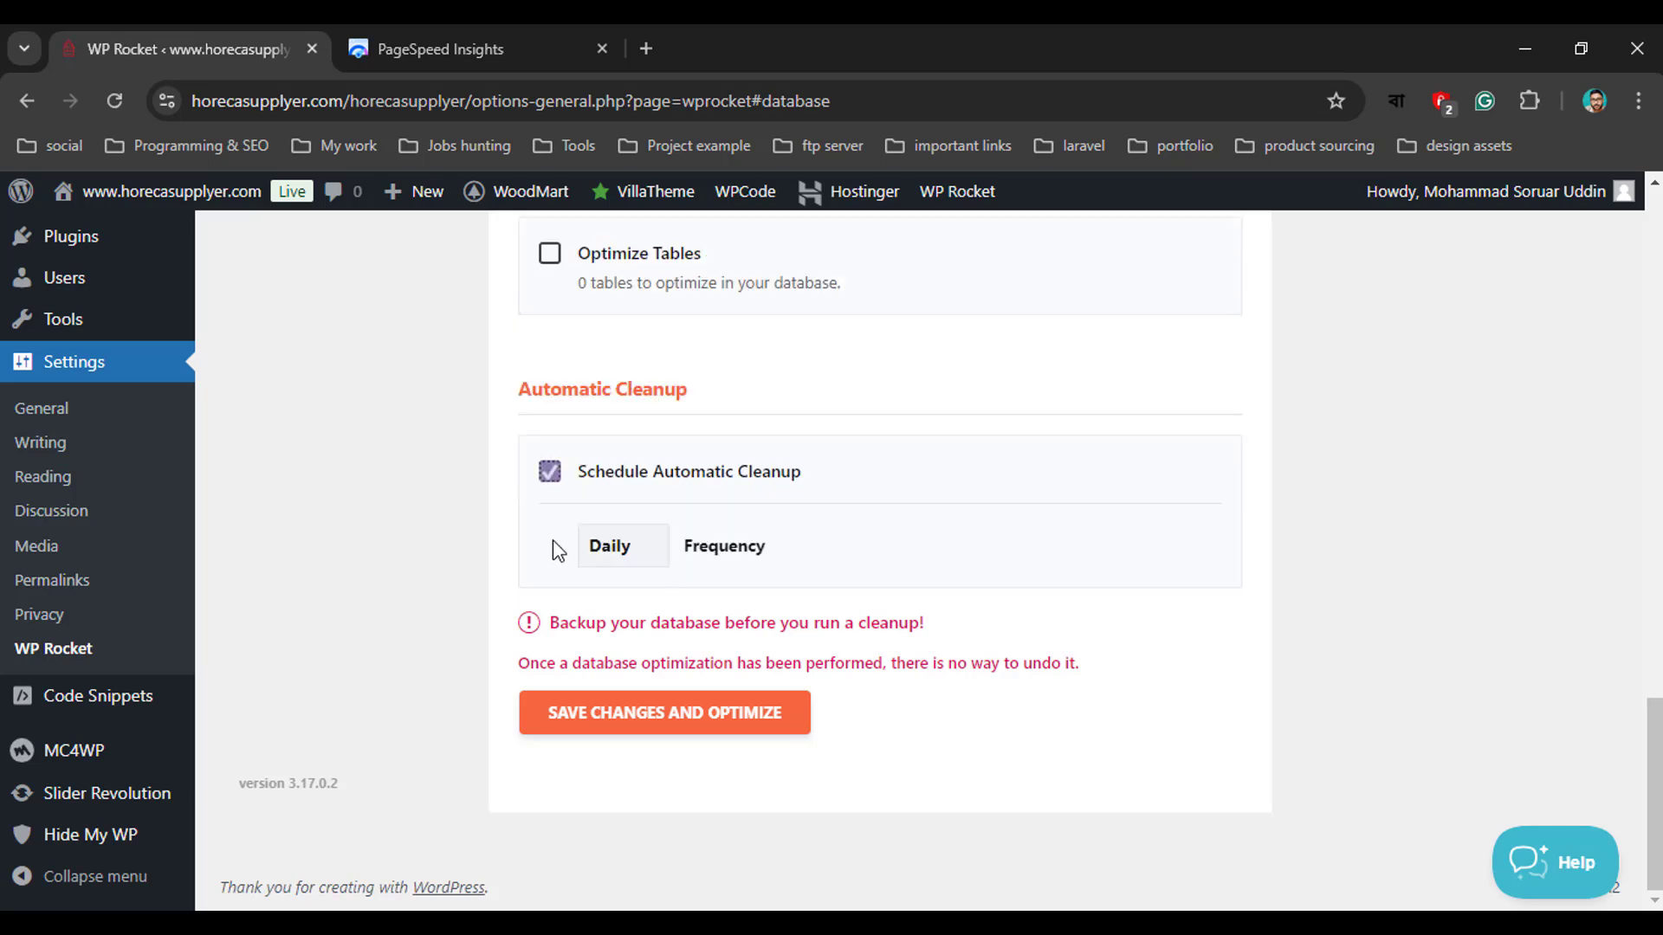
scroll(699, 594, up, 1)
scroll(451, 631, down, 1)
click(629, 559)
click(630, 621)
click(615, 553)
click(629, 651)
click(630, 574)
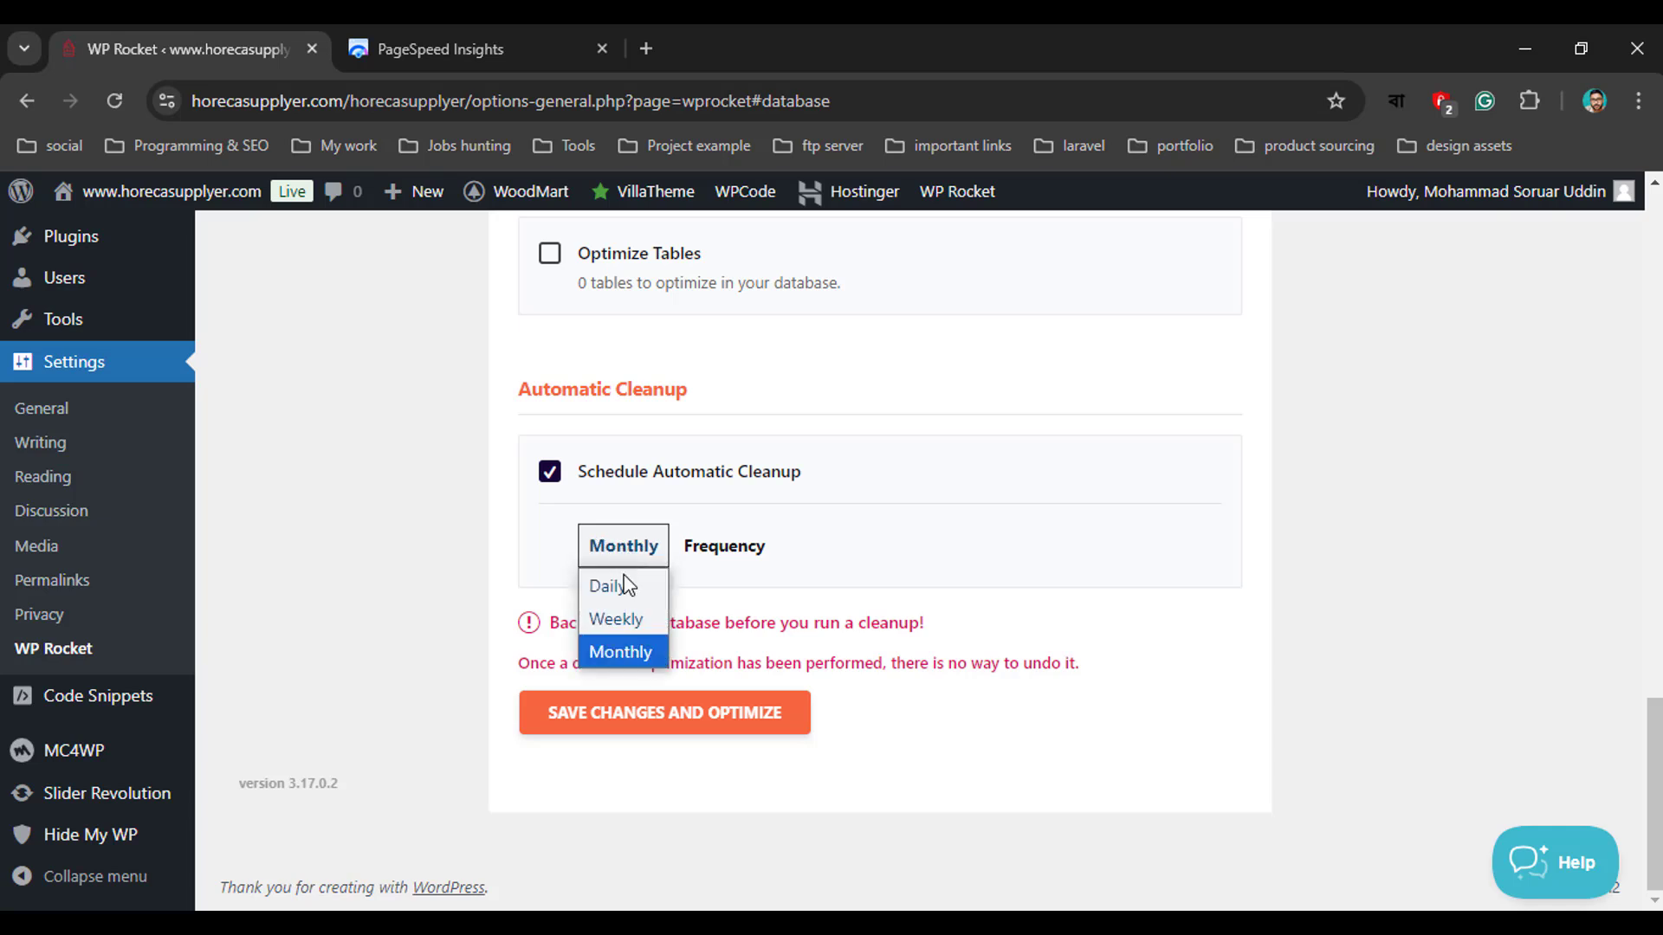
click(630, 620)
click(629, 554)
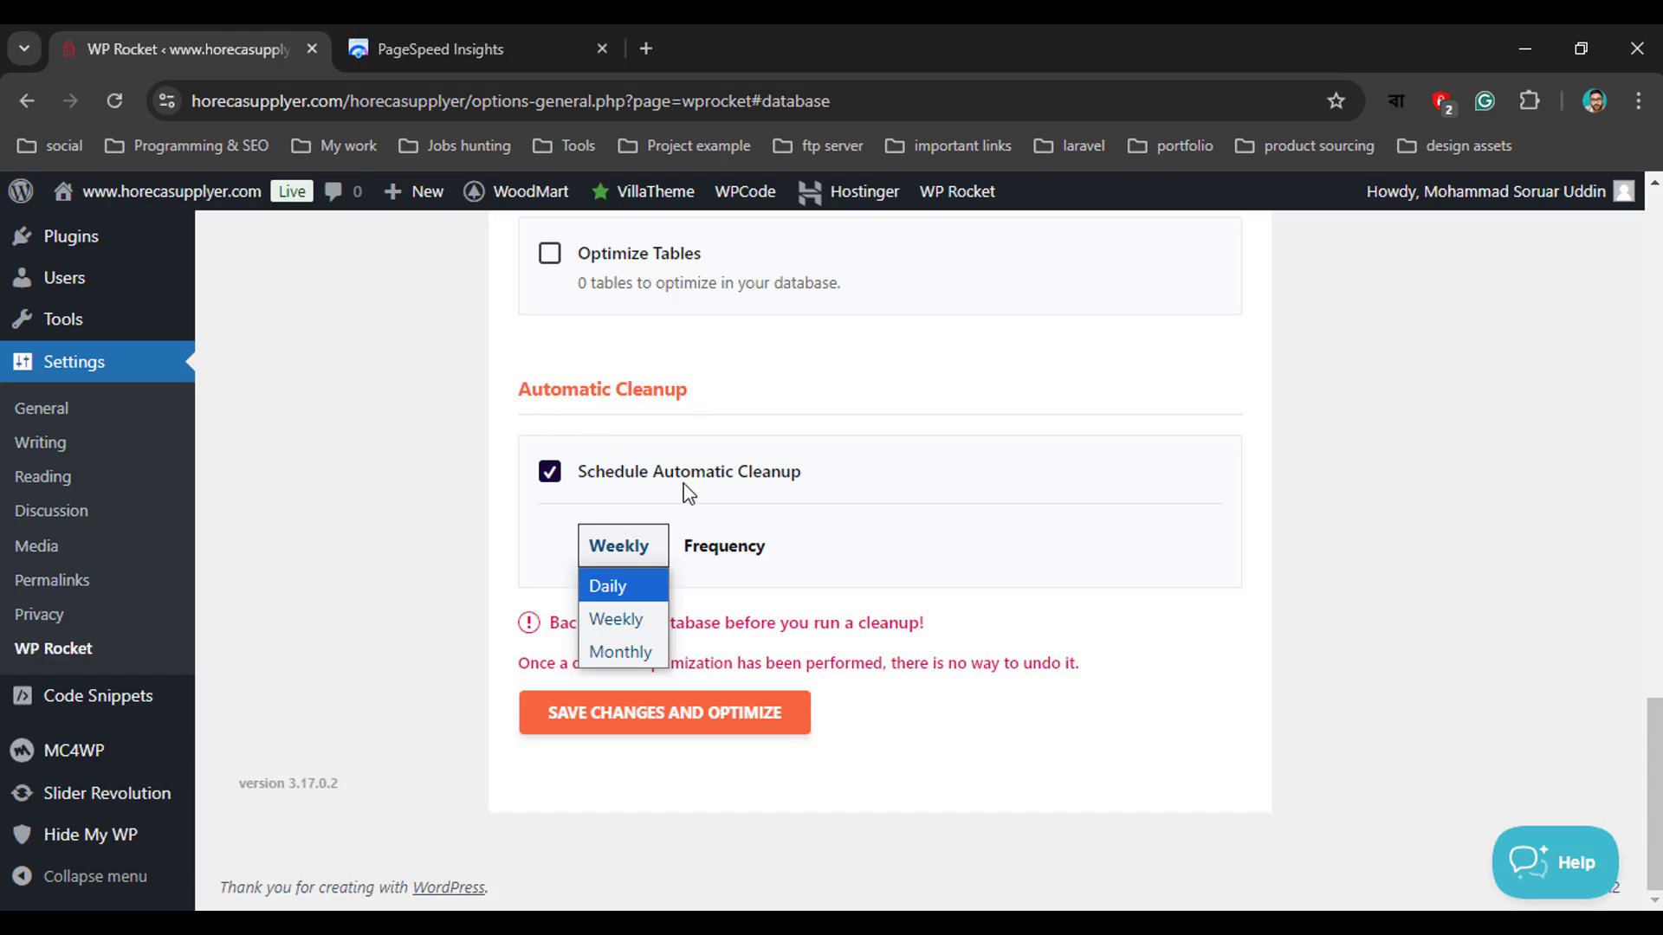
Leave the frequency at Weekly, then switch Schedule Automatic Cleanup back off
scroll(681, 485, up, 10)
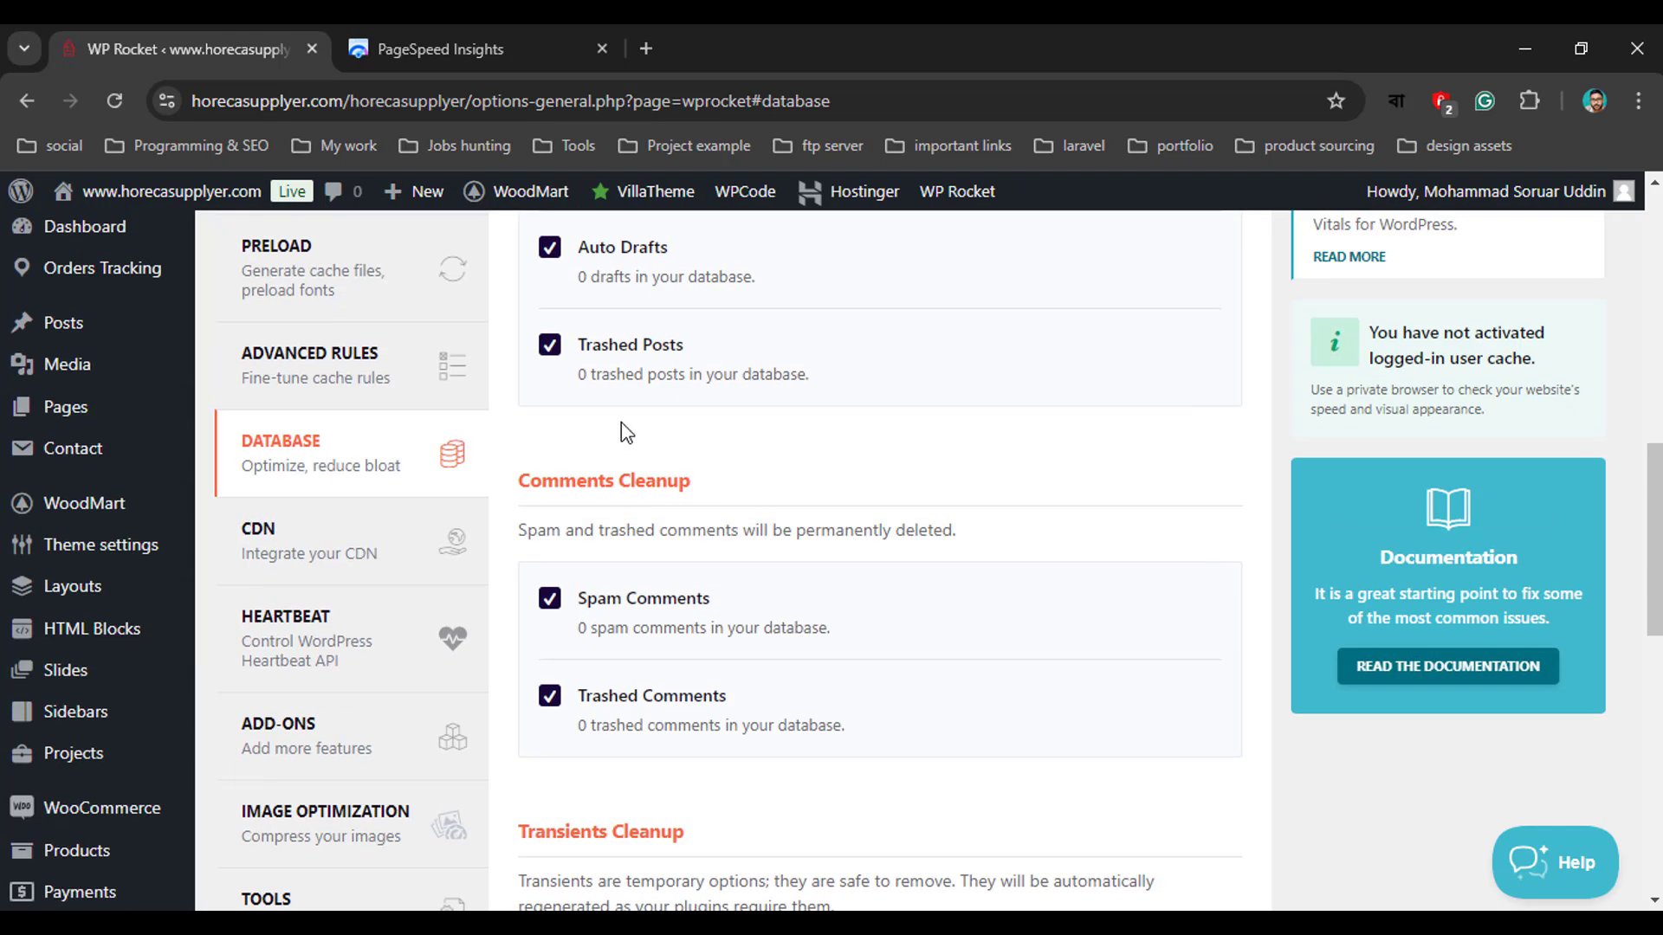
scroll(663, 599, up, 3)
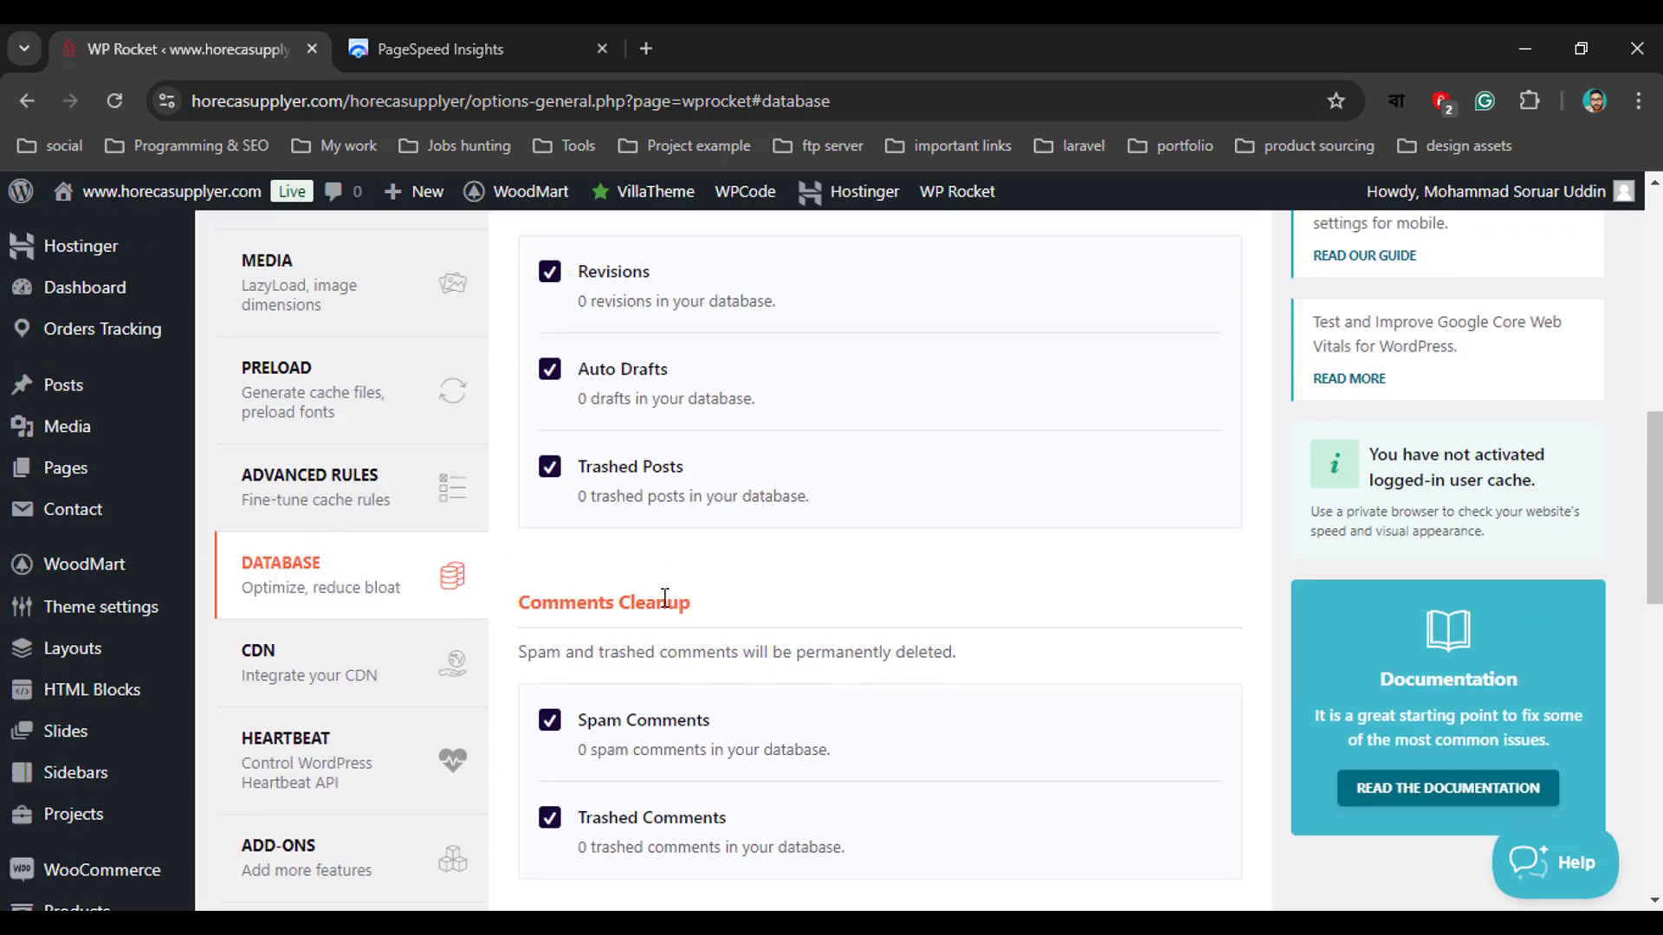
scroll(660, 607, down, 4)
scroll(698, 580, down, 8)
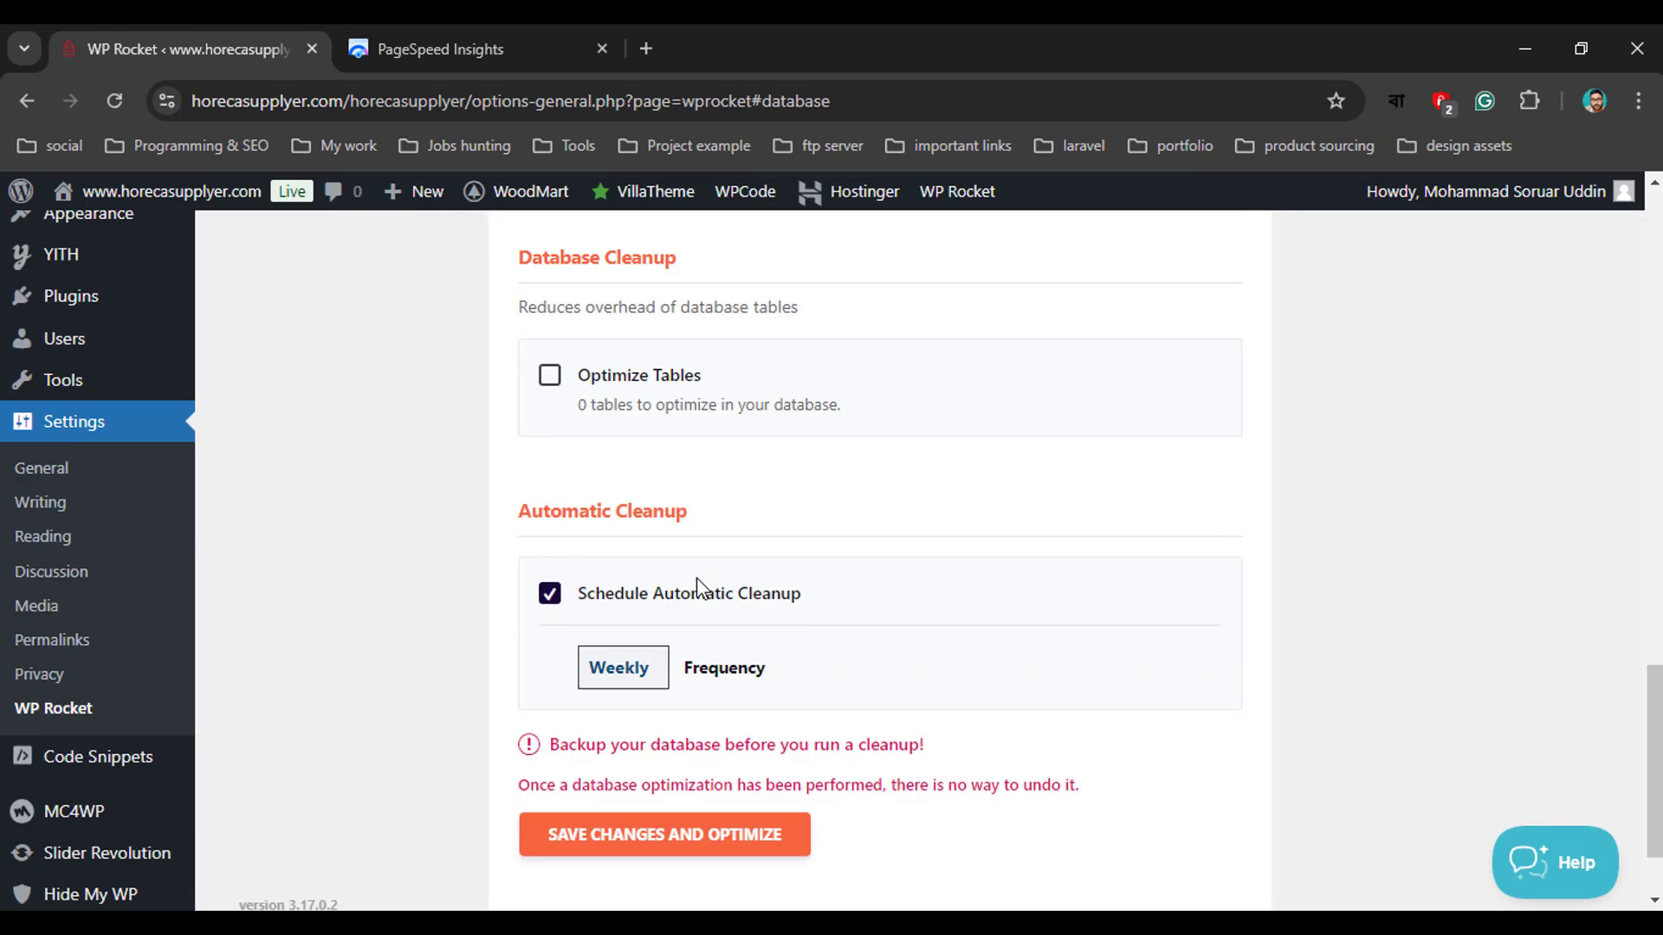
click(628, 550)
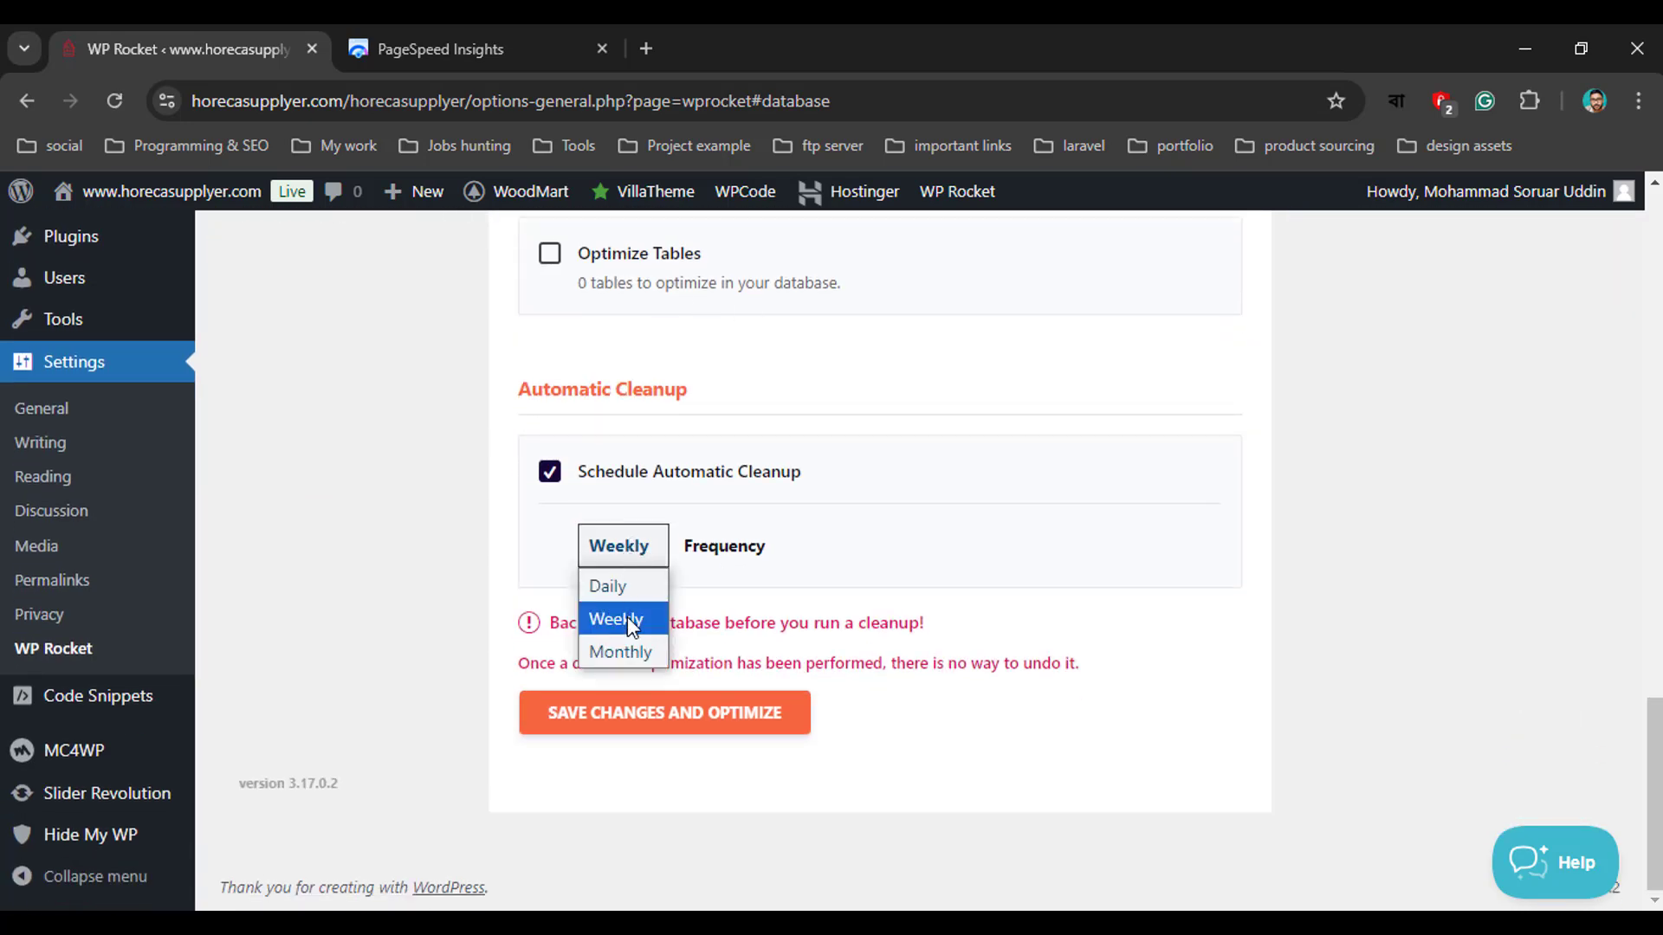
click(630, 563)
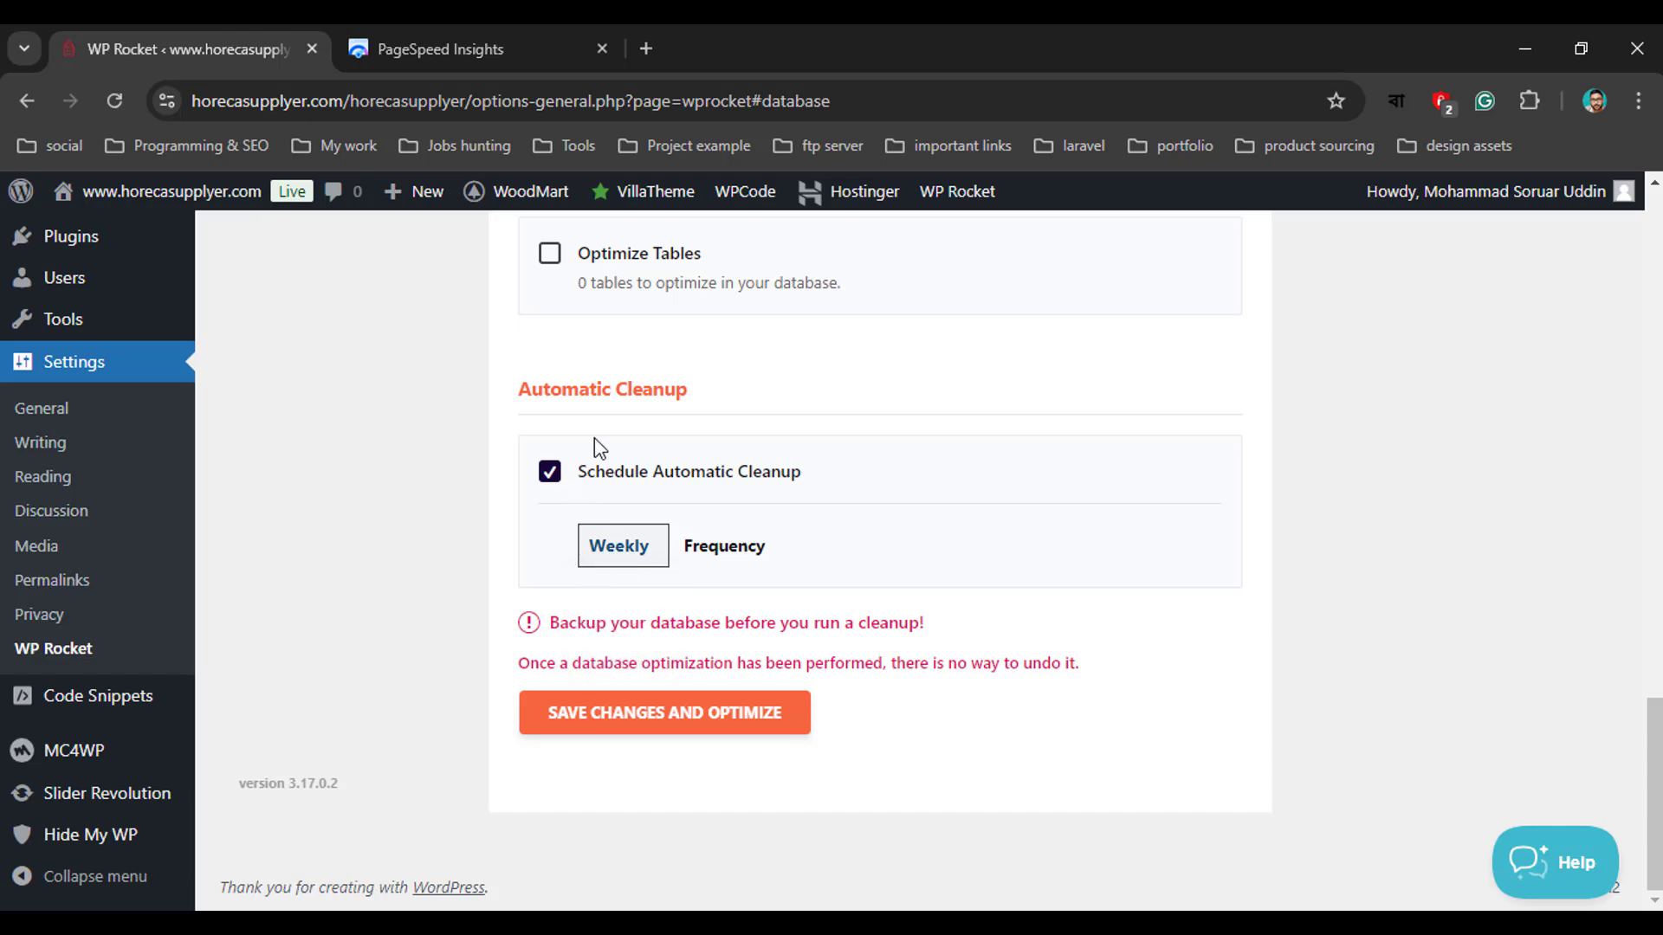
click(558, 475)
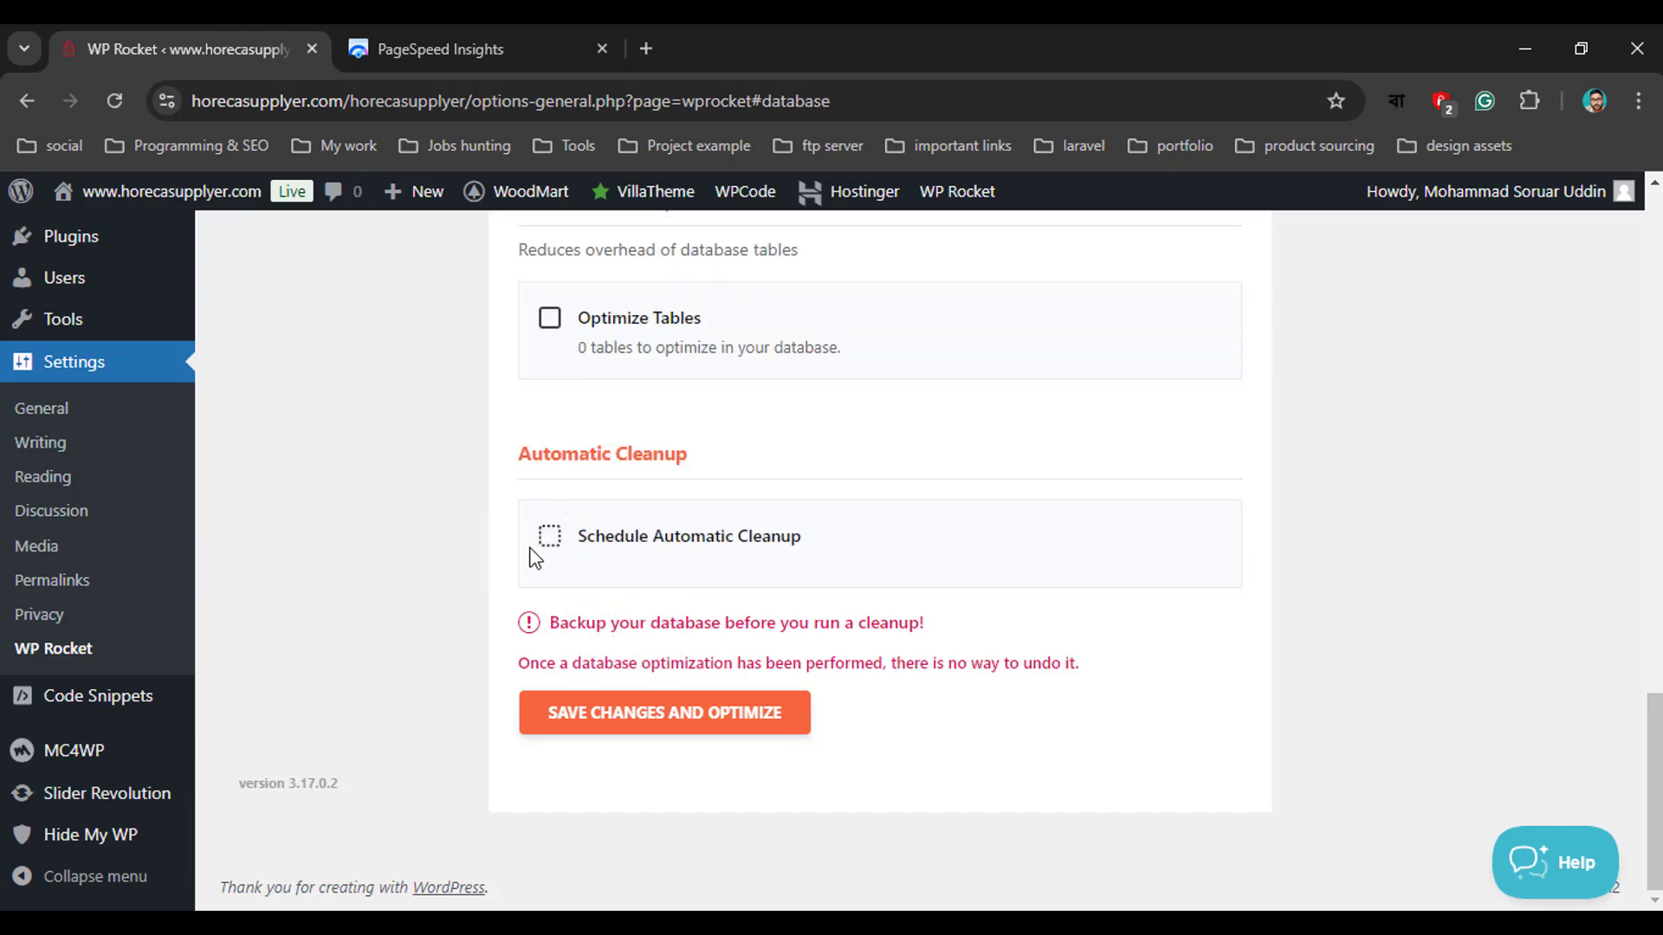
scroll(684, 629, up, 15)
scroll(693, 631, down, 7)
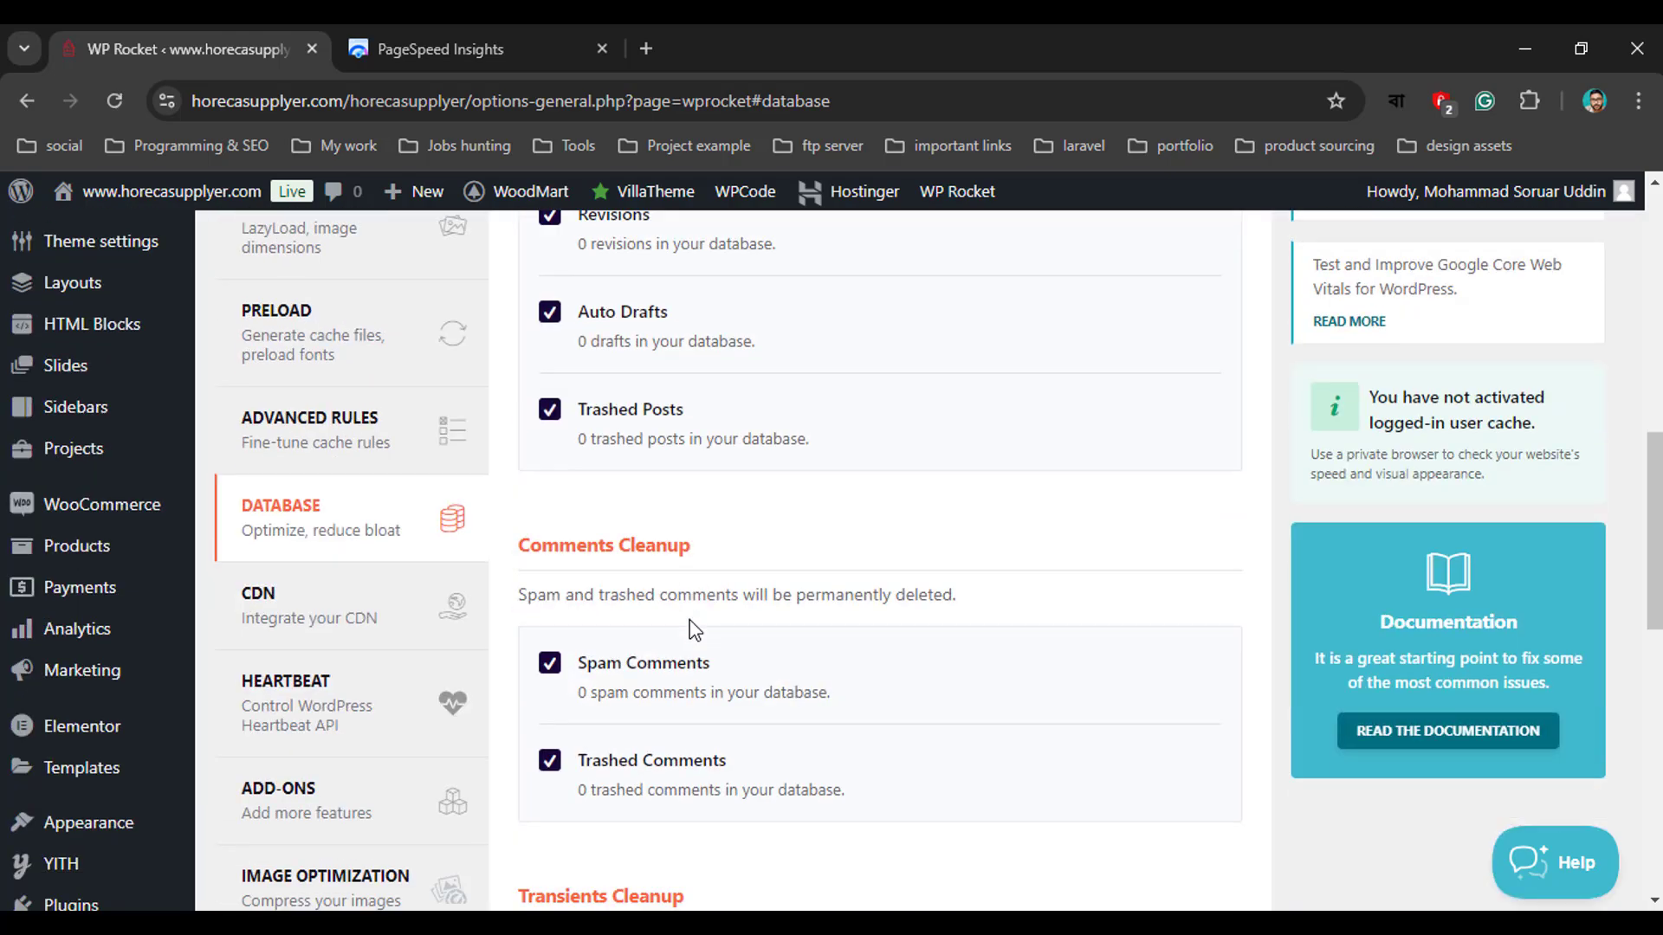
scroll(627, 445, up, 3)
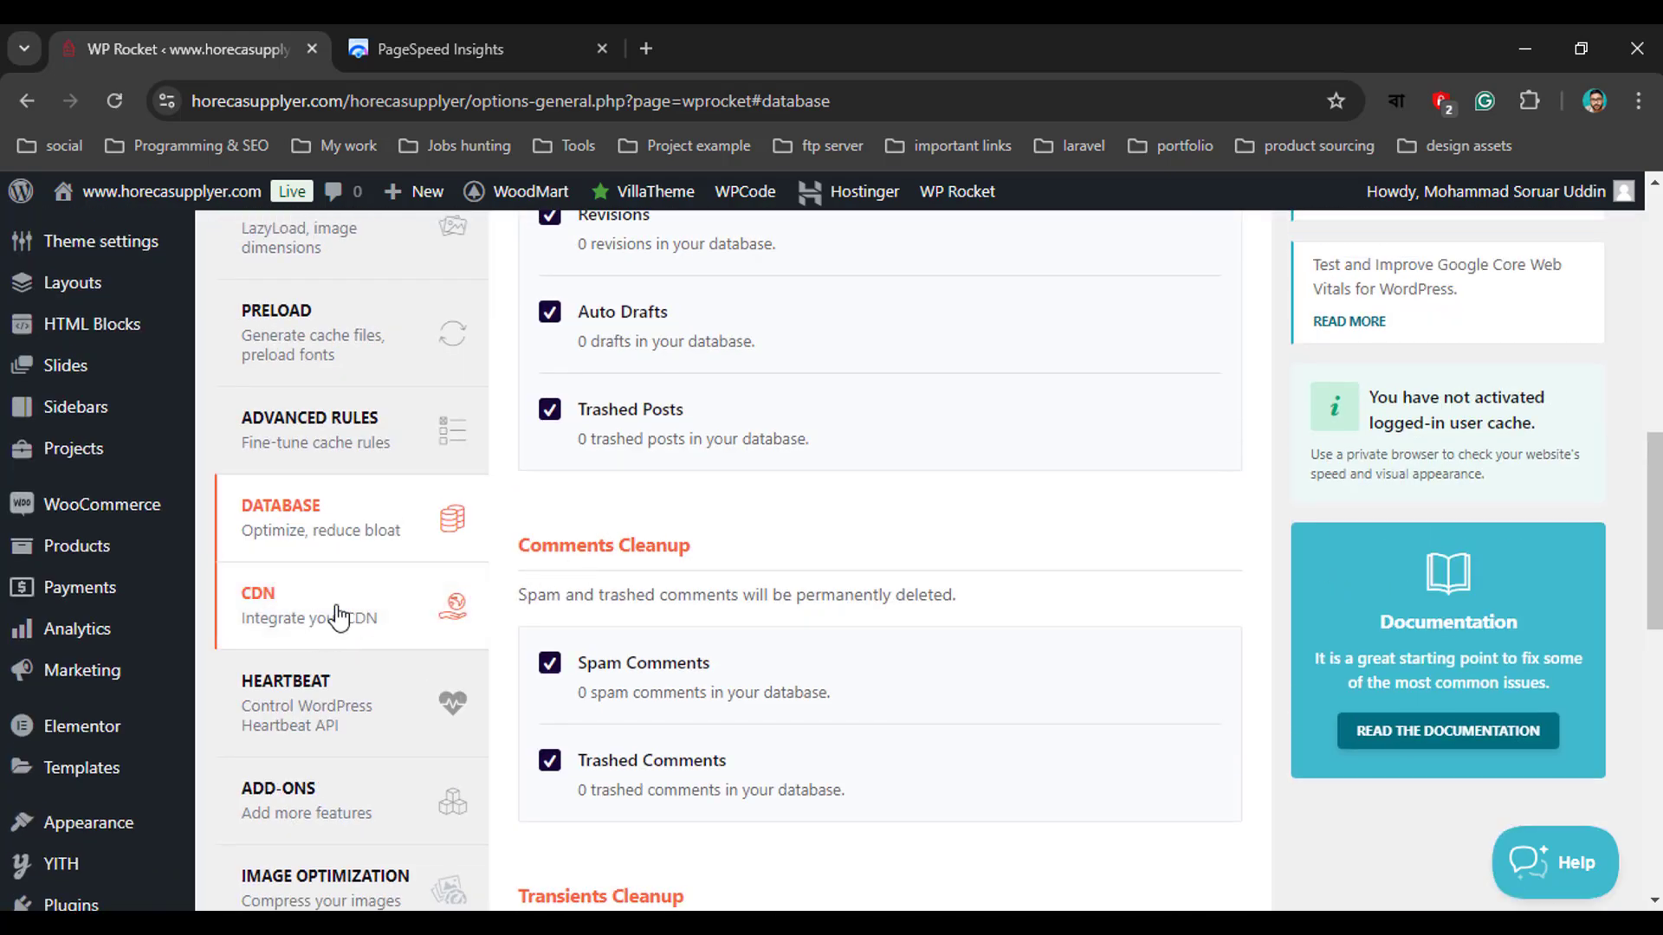
click(446, 604)
Save Heartbeat with Control Heartbeat on and Reduce activity for backend, post editor and frontend
scroll(693, 606, down, 4)
scroll(667, 520, up, 4)
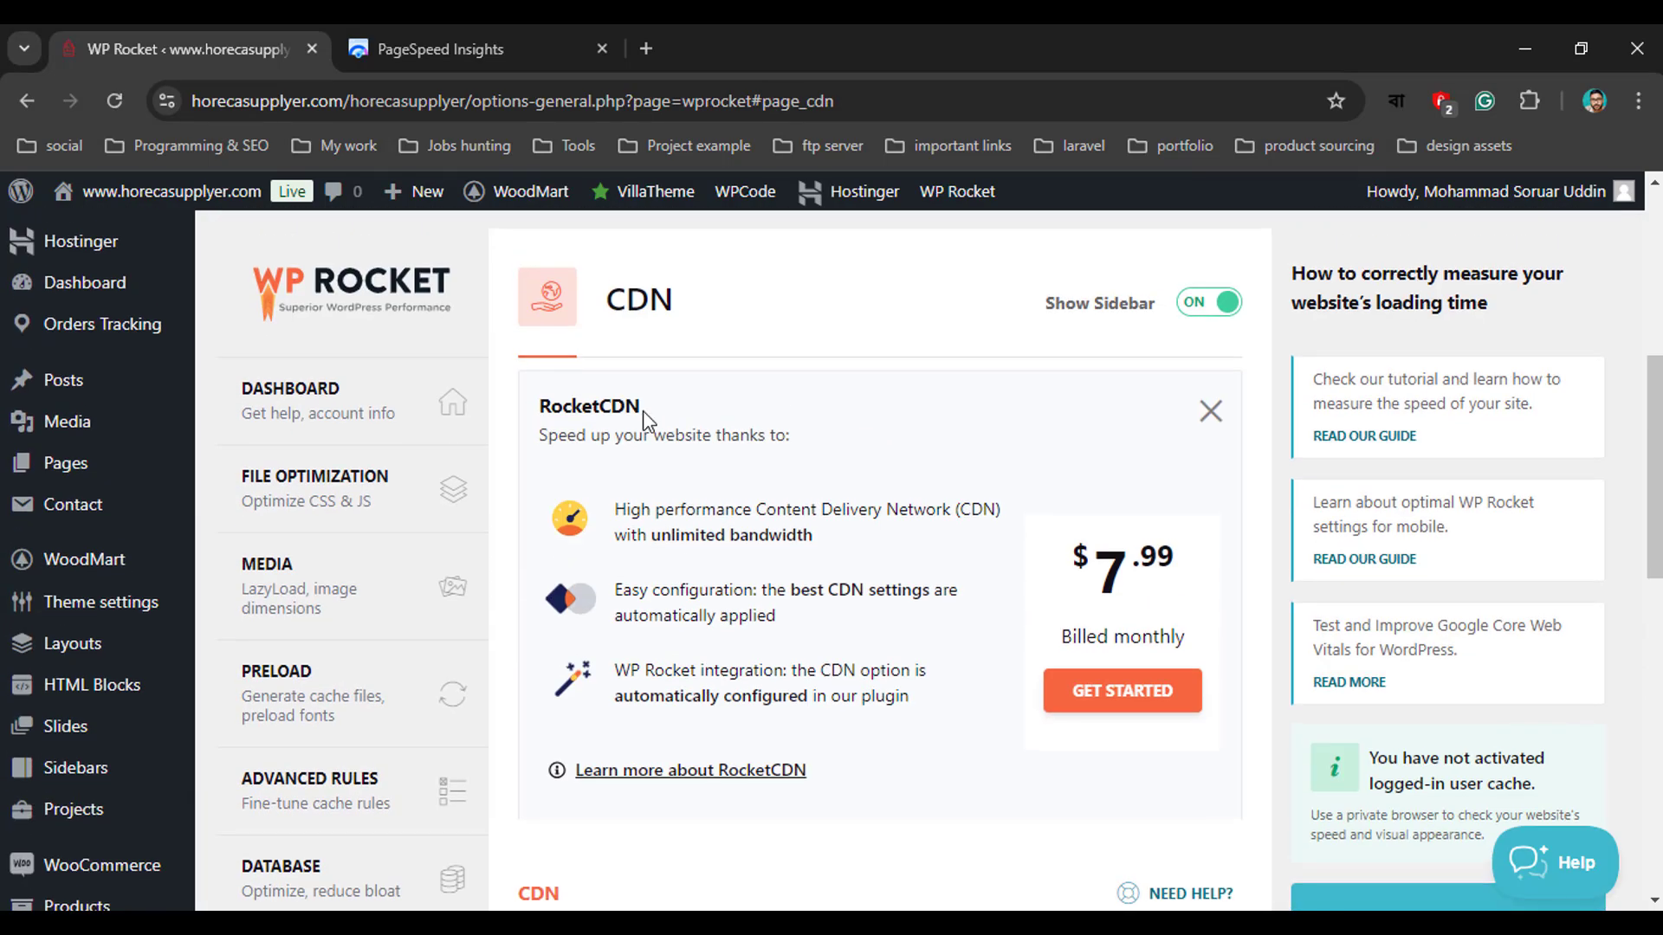
scroll(736, 607, down, 7)
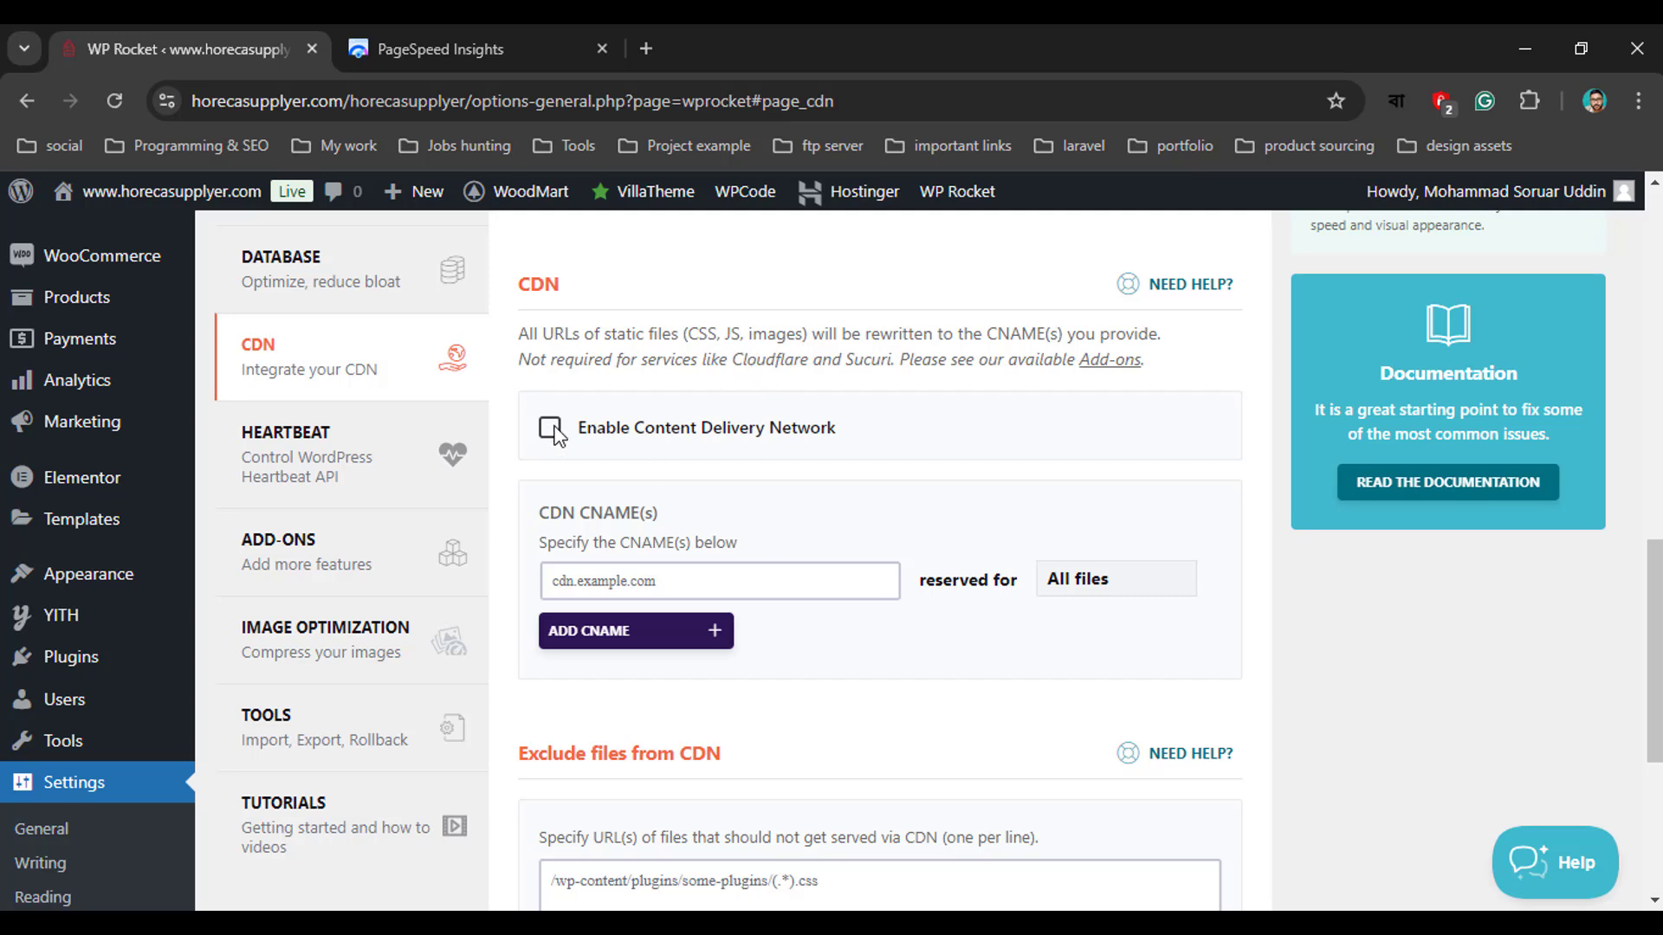
scroll(646, 622, down, 4)
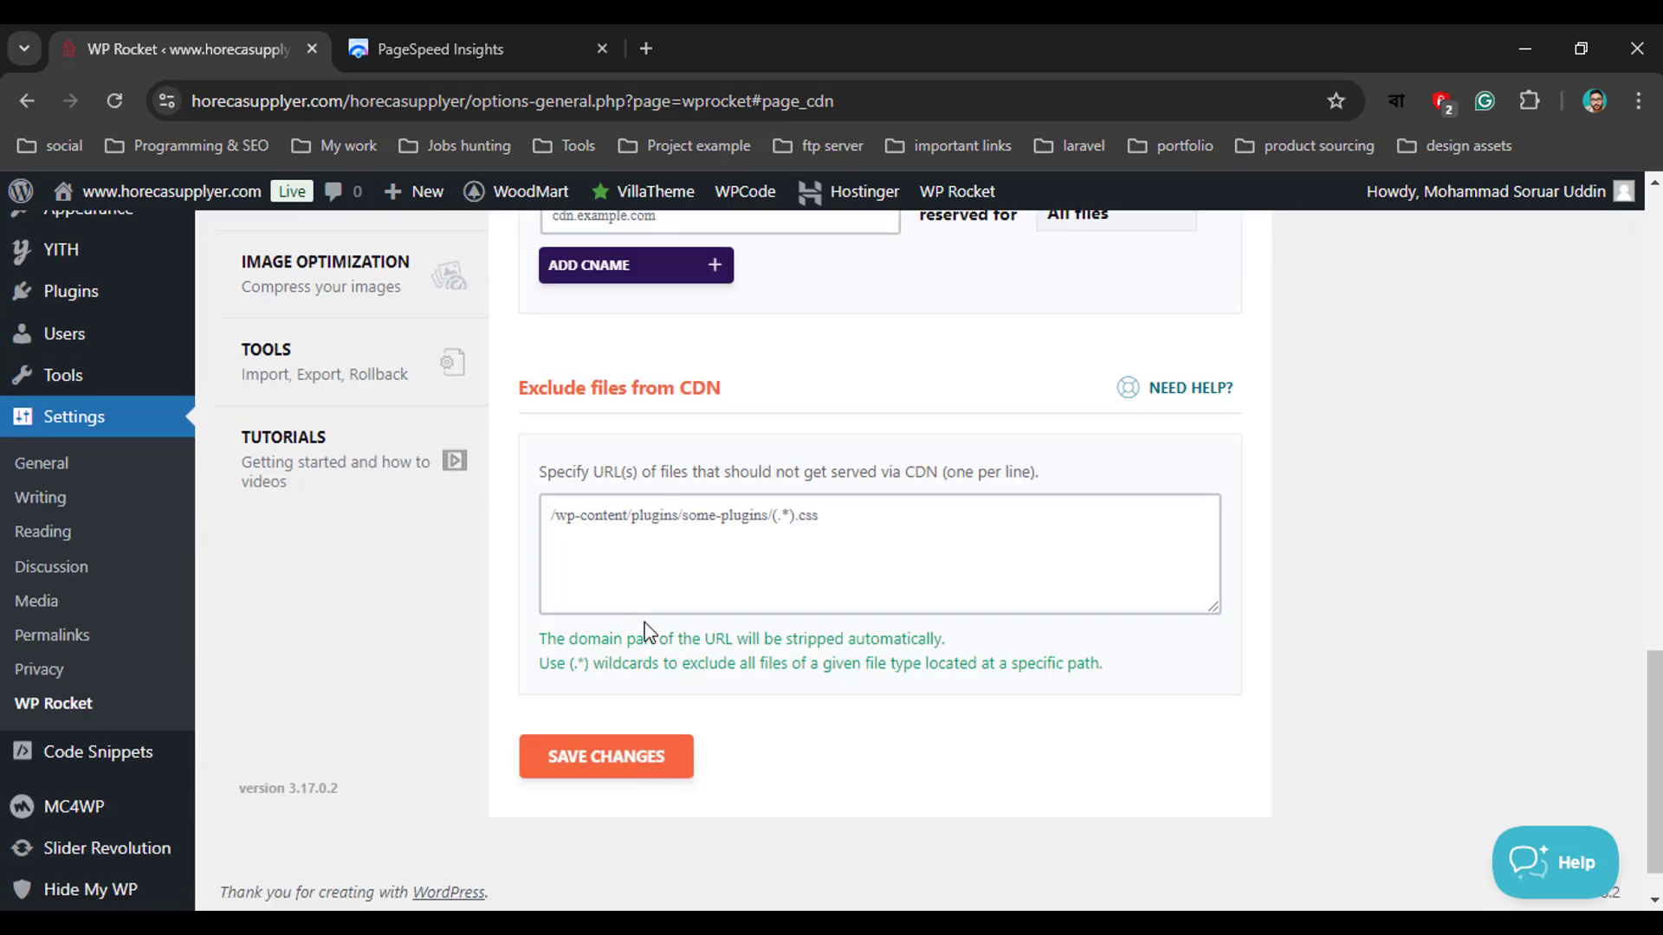
scroll(646, 622, up, 4)
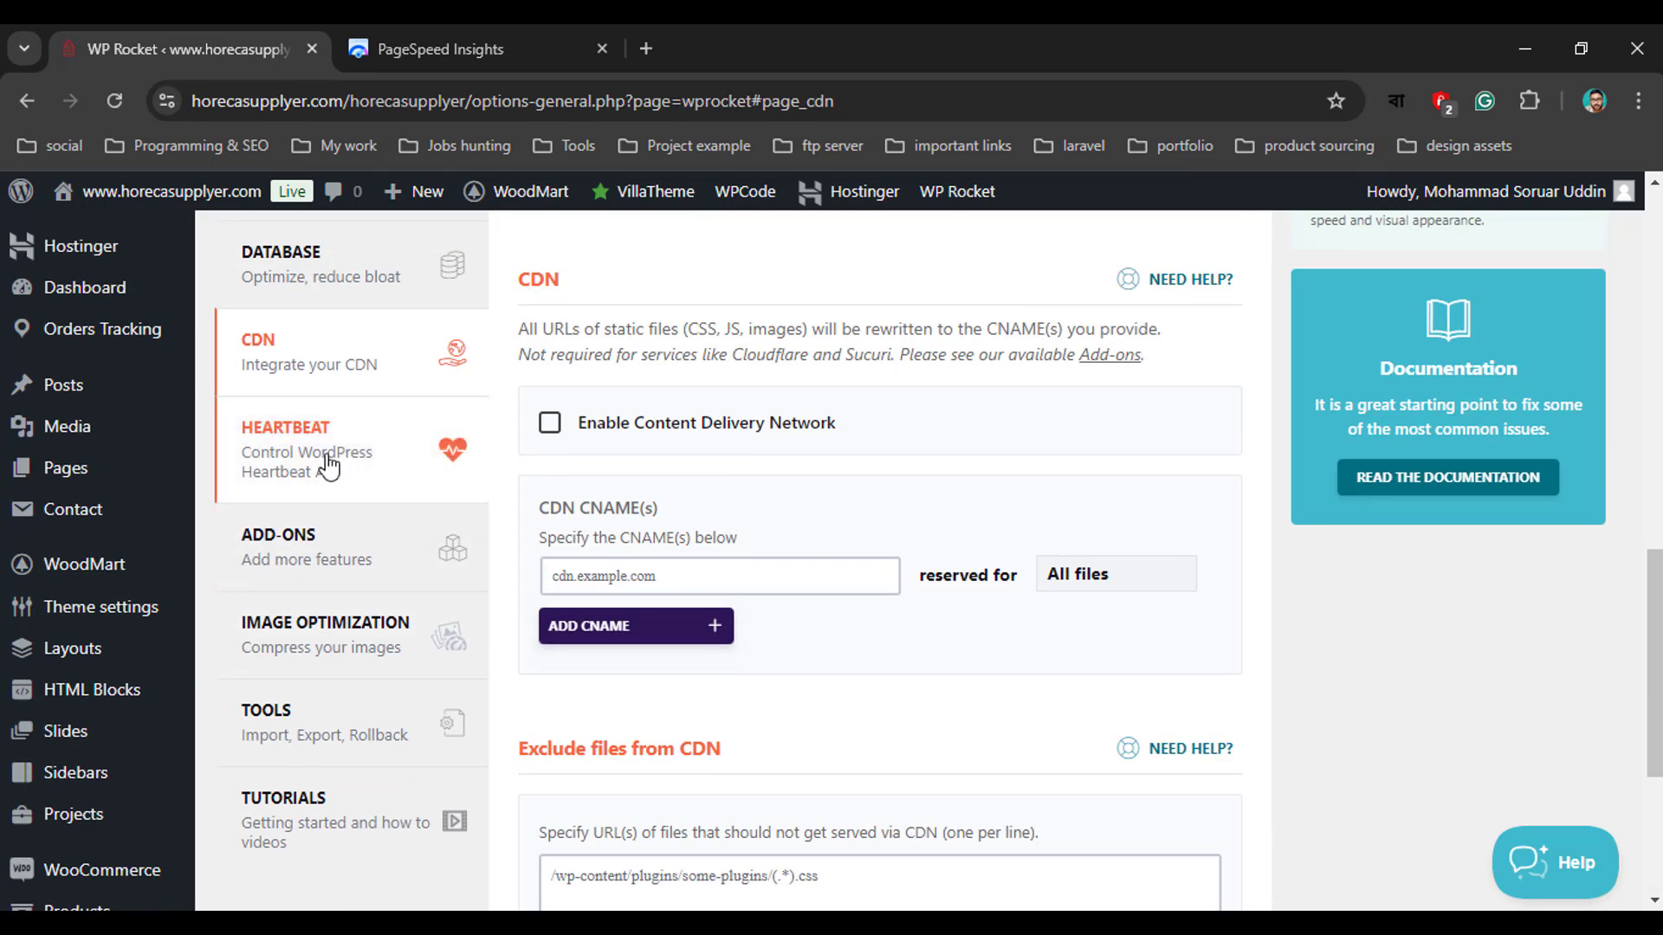
click(290, 464)
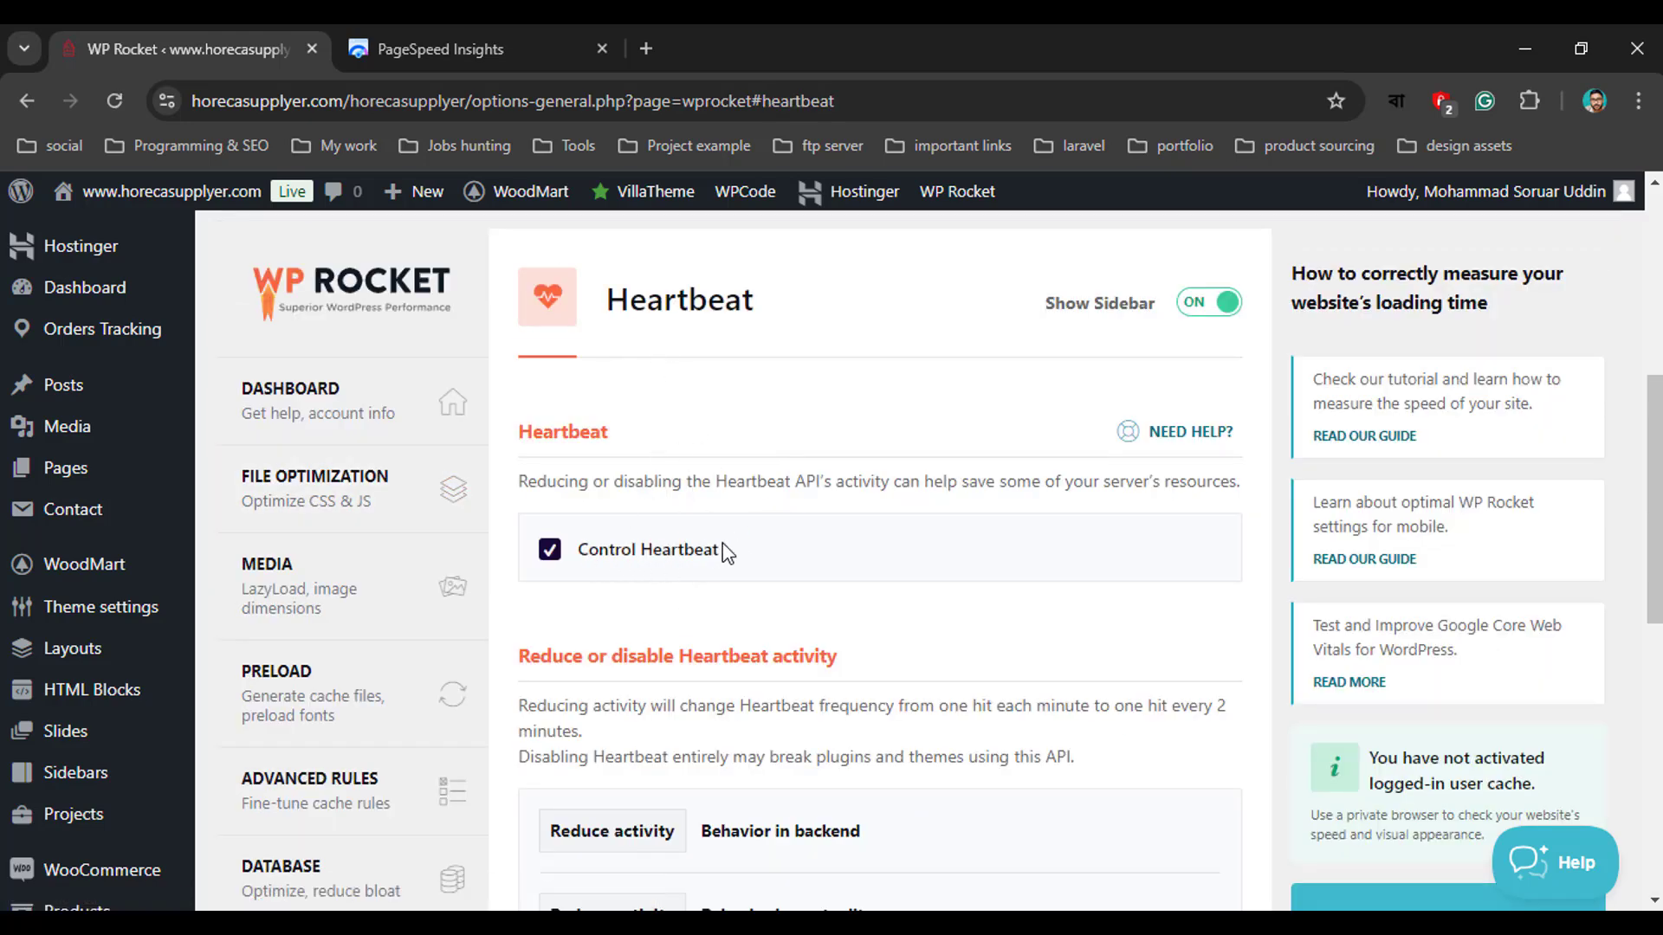
scroll(678, 617, down, 4)
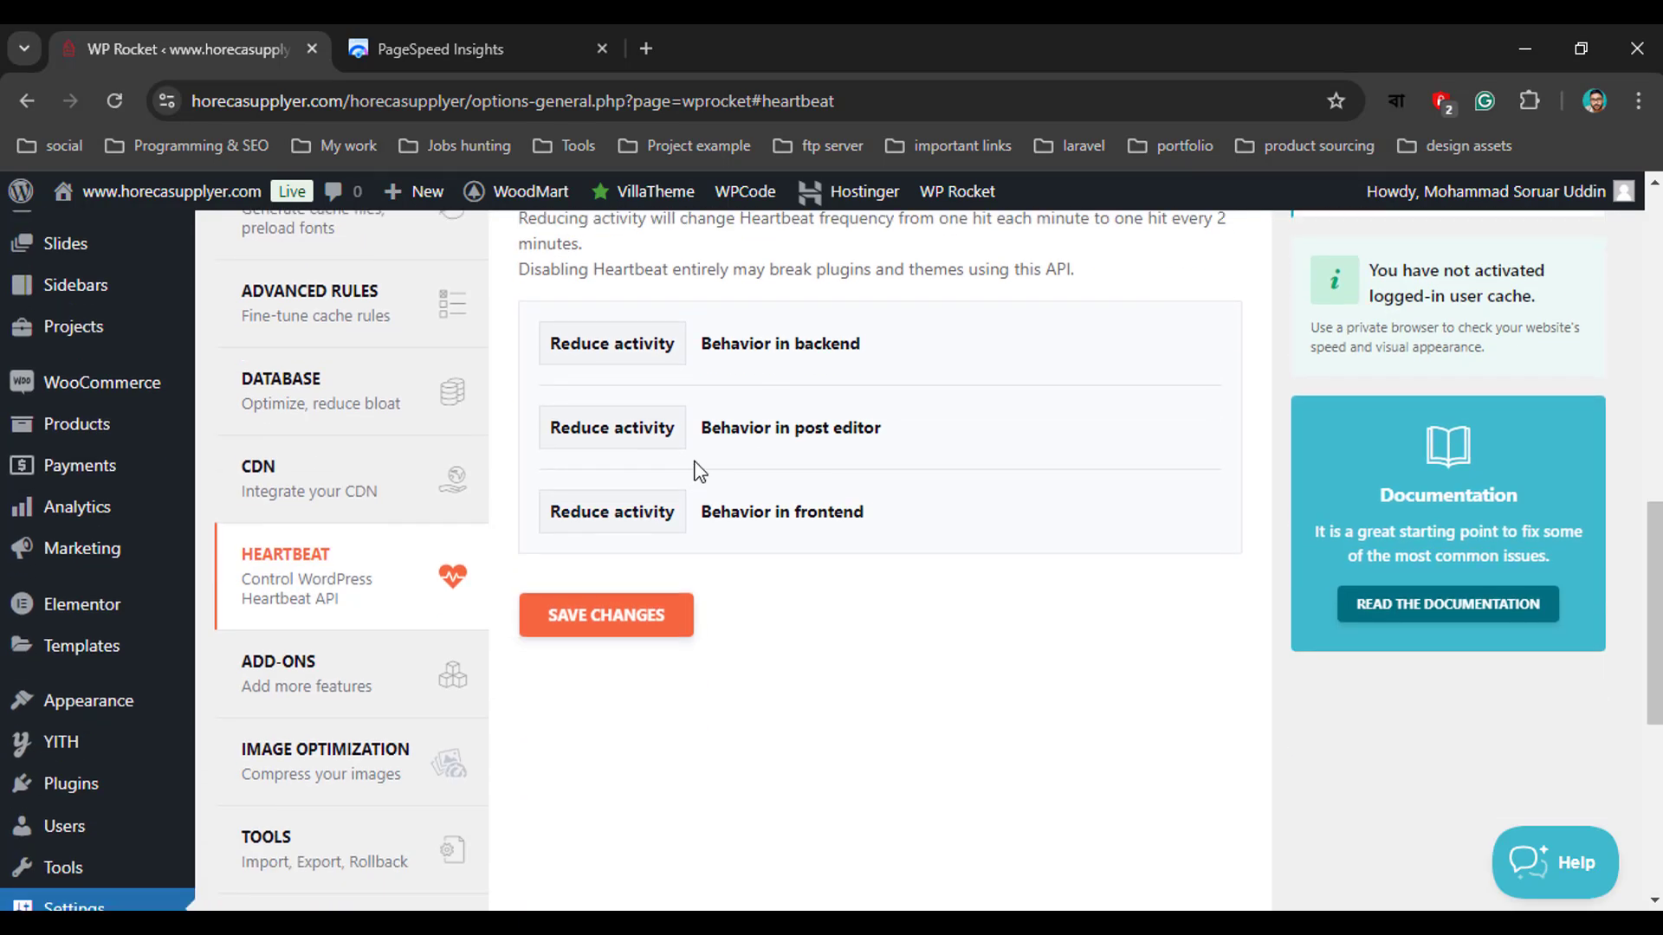
scroll(681, 649, down, 3)
click(593, 499)
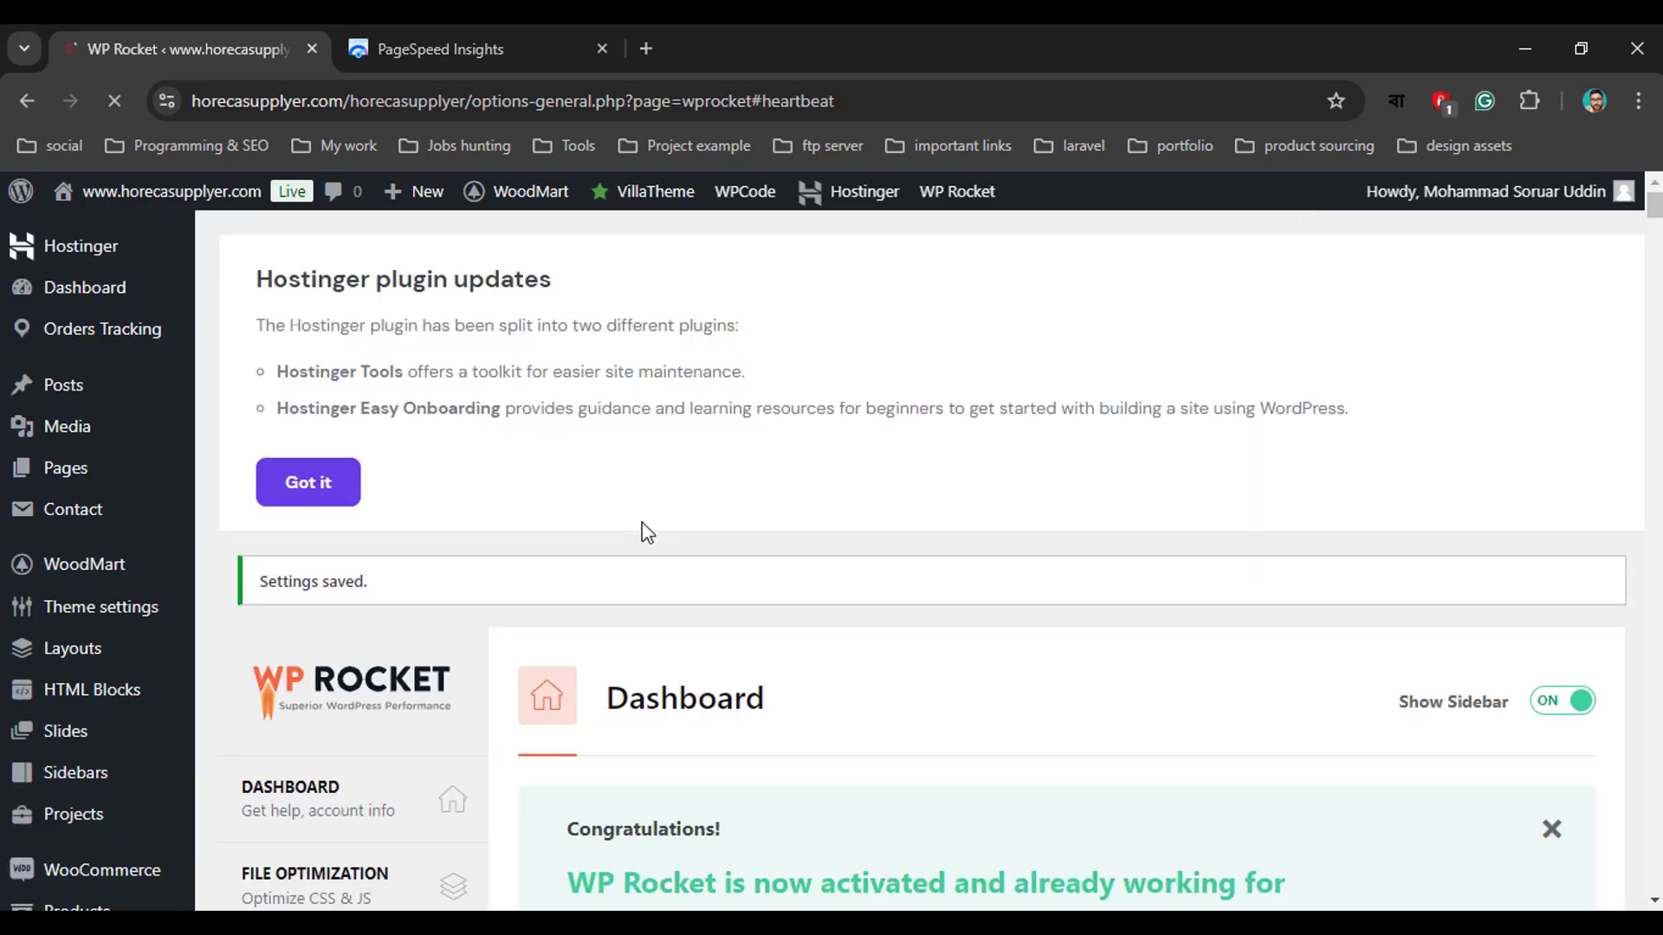
scroll(649, 538, down, 10)
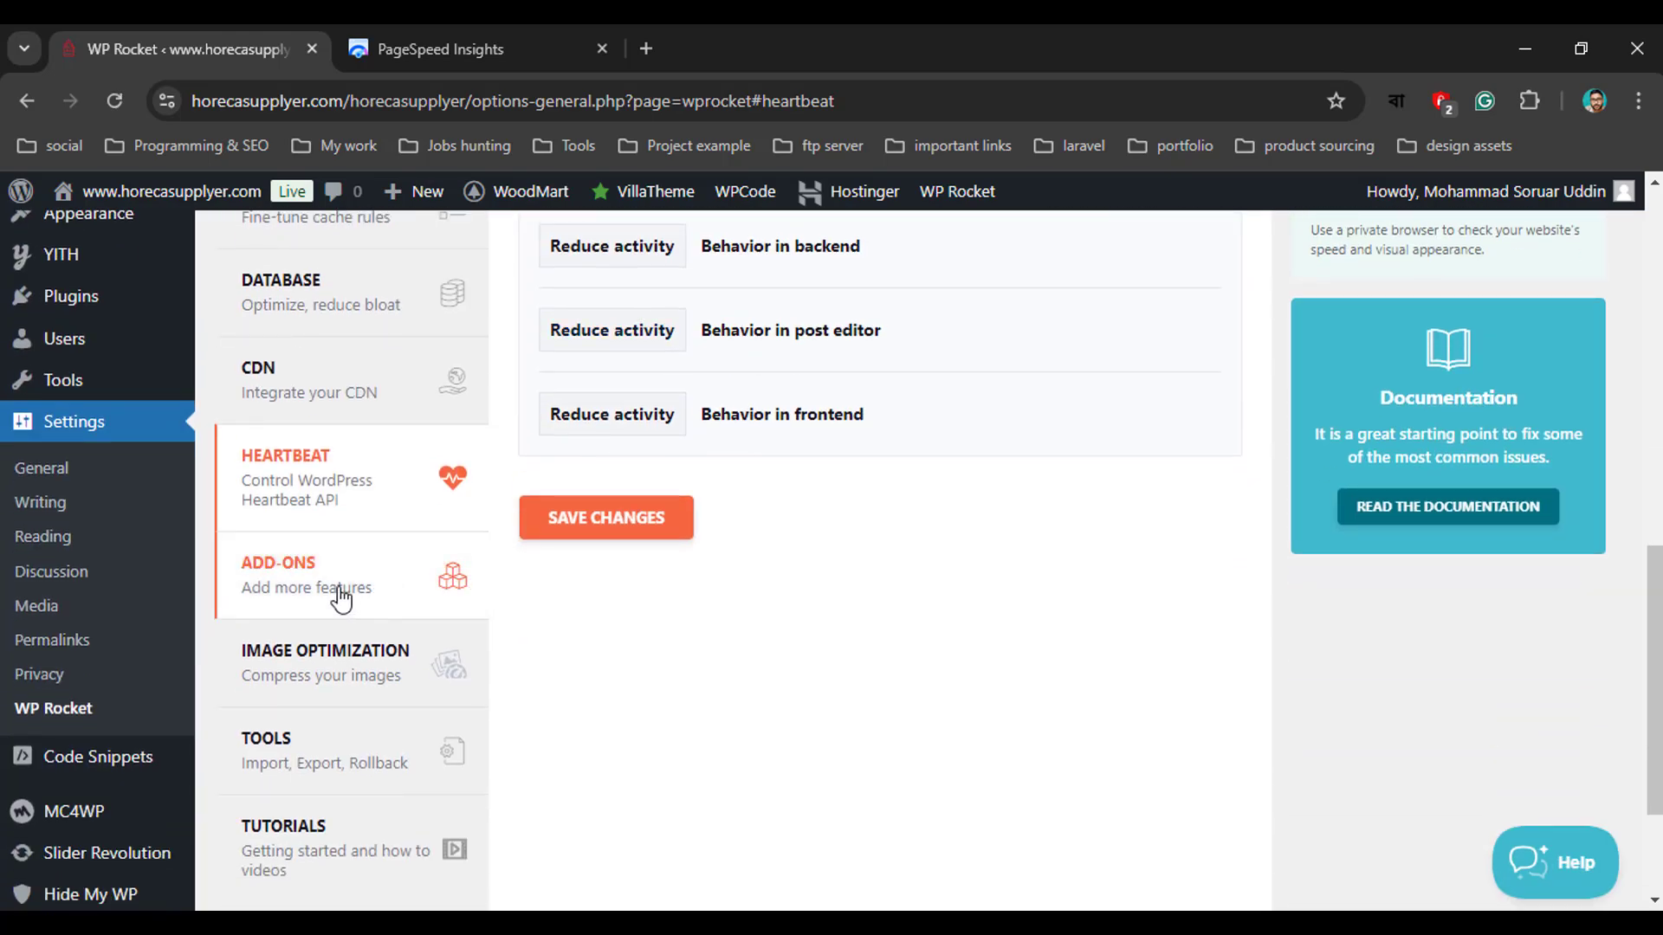
Scroll through WP Rocket's Add-ons section
click(389, 584)
scroll(729, 589, down, 3)
scroll(728, 554, down, 4)
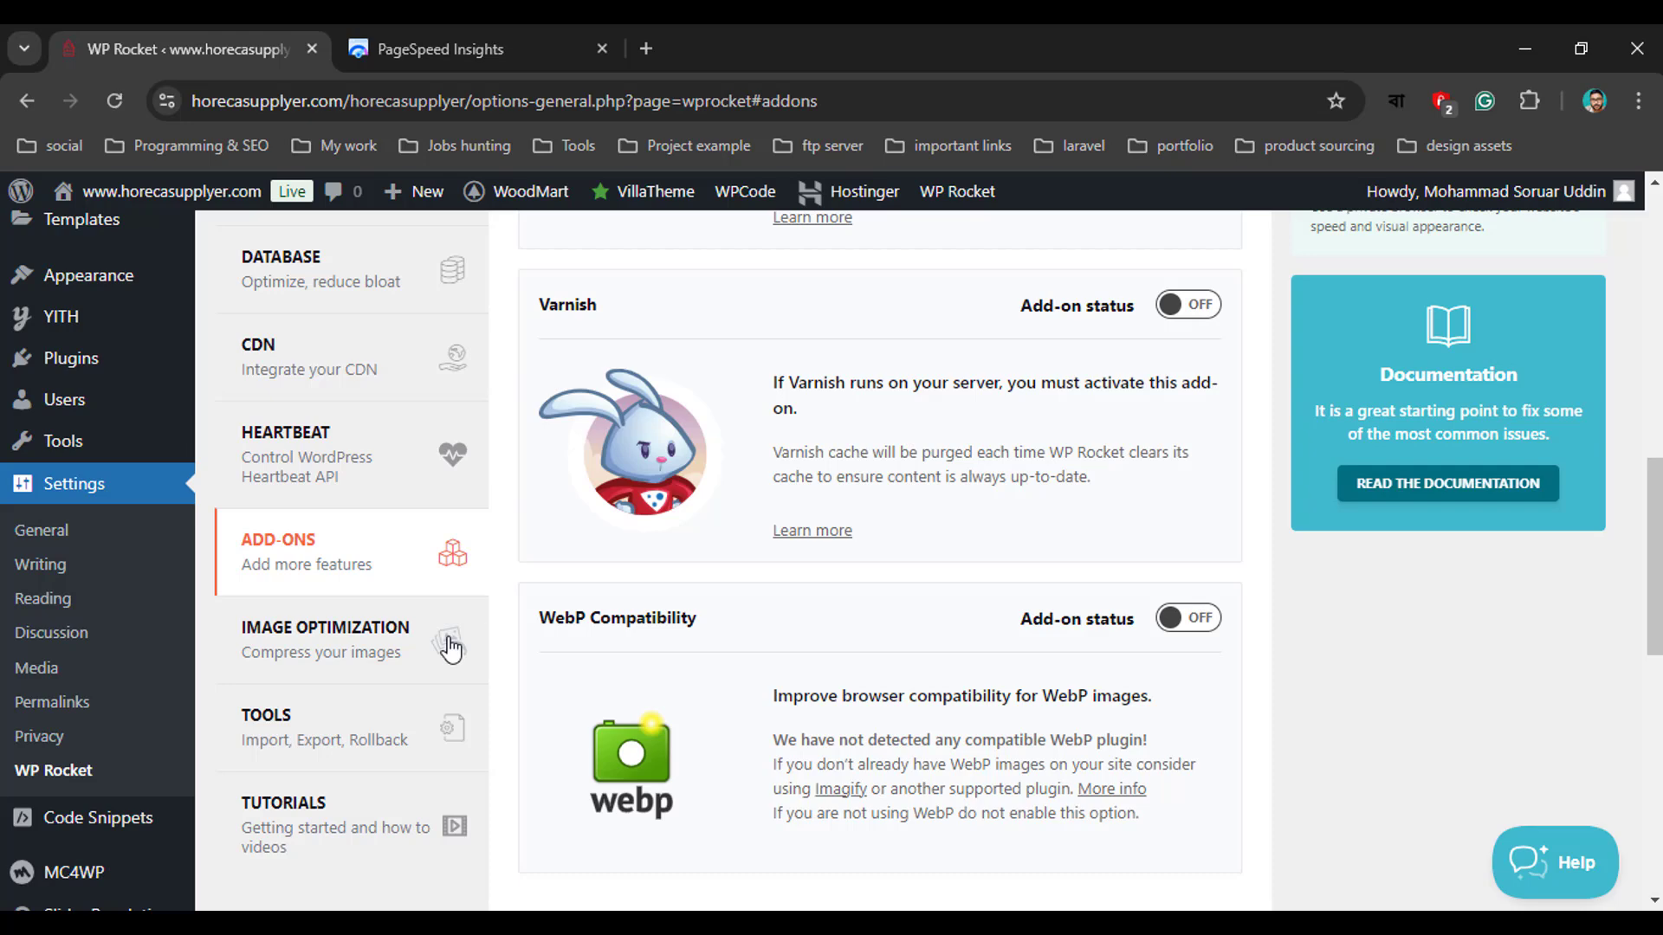
Review the Image Optimization section's options
click(355, 651)
scroll(663, 622, down, 4)
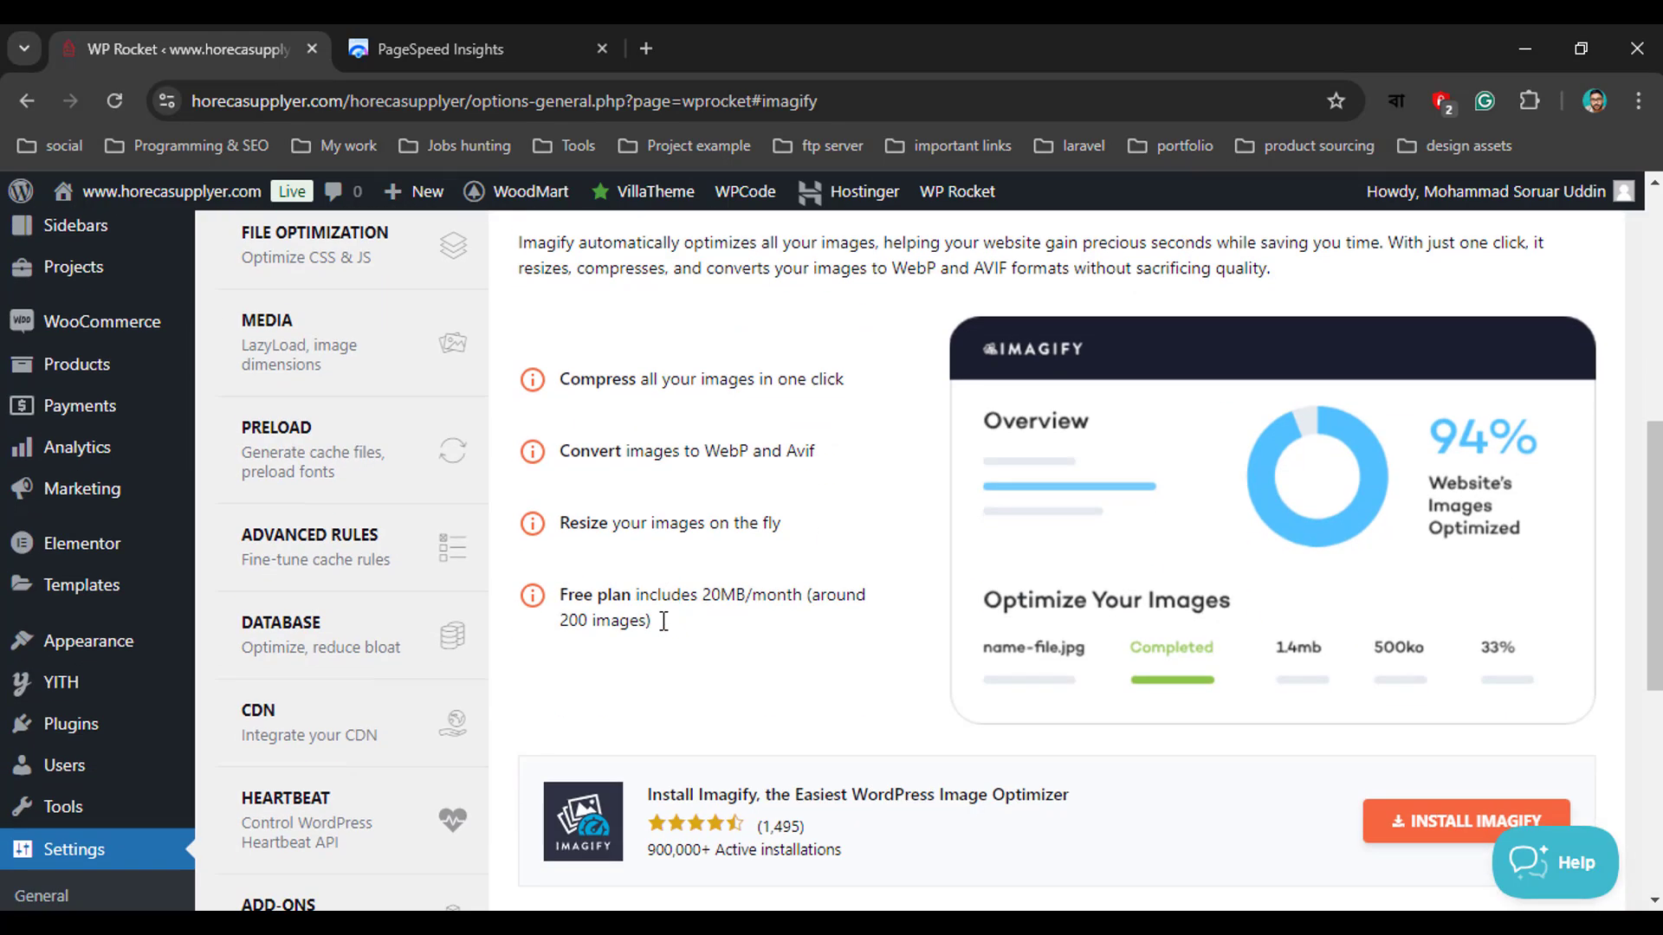
scroll(660, 624, up, 4)
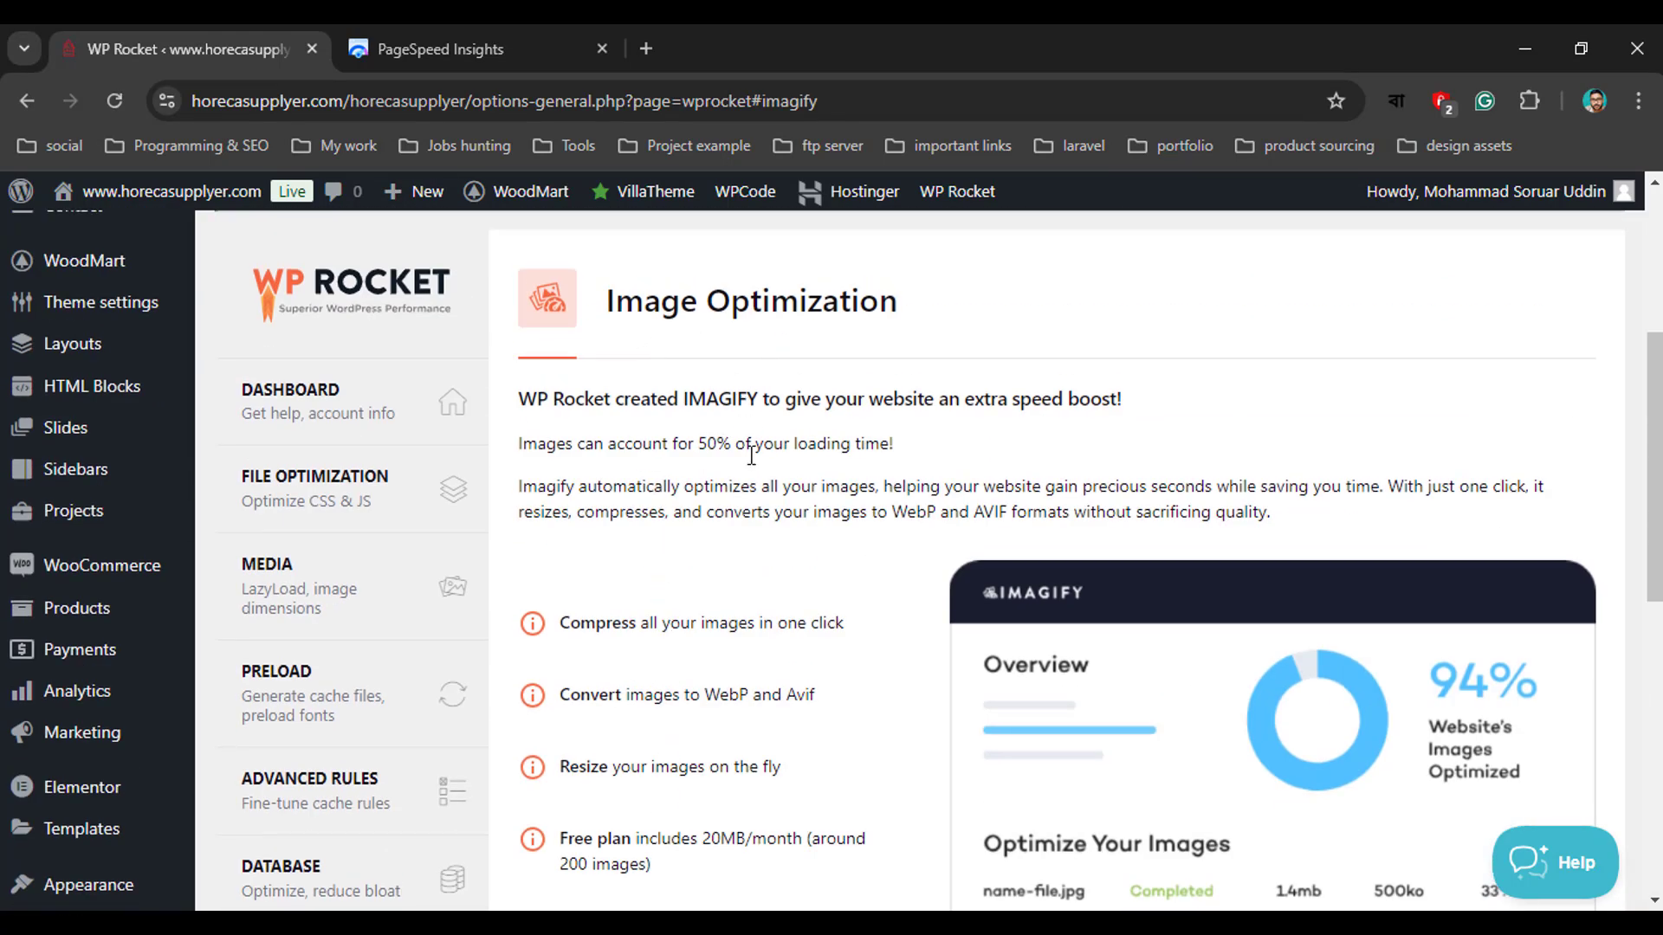
scroll(745, 485, up, 2)
scroll(736, 519, down, 5)
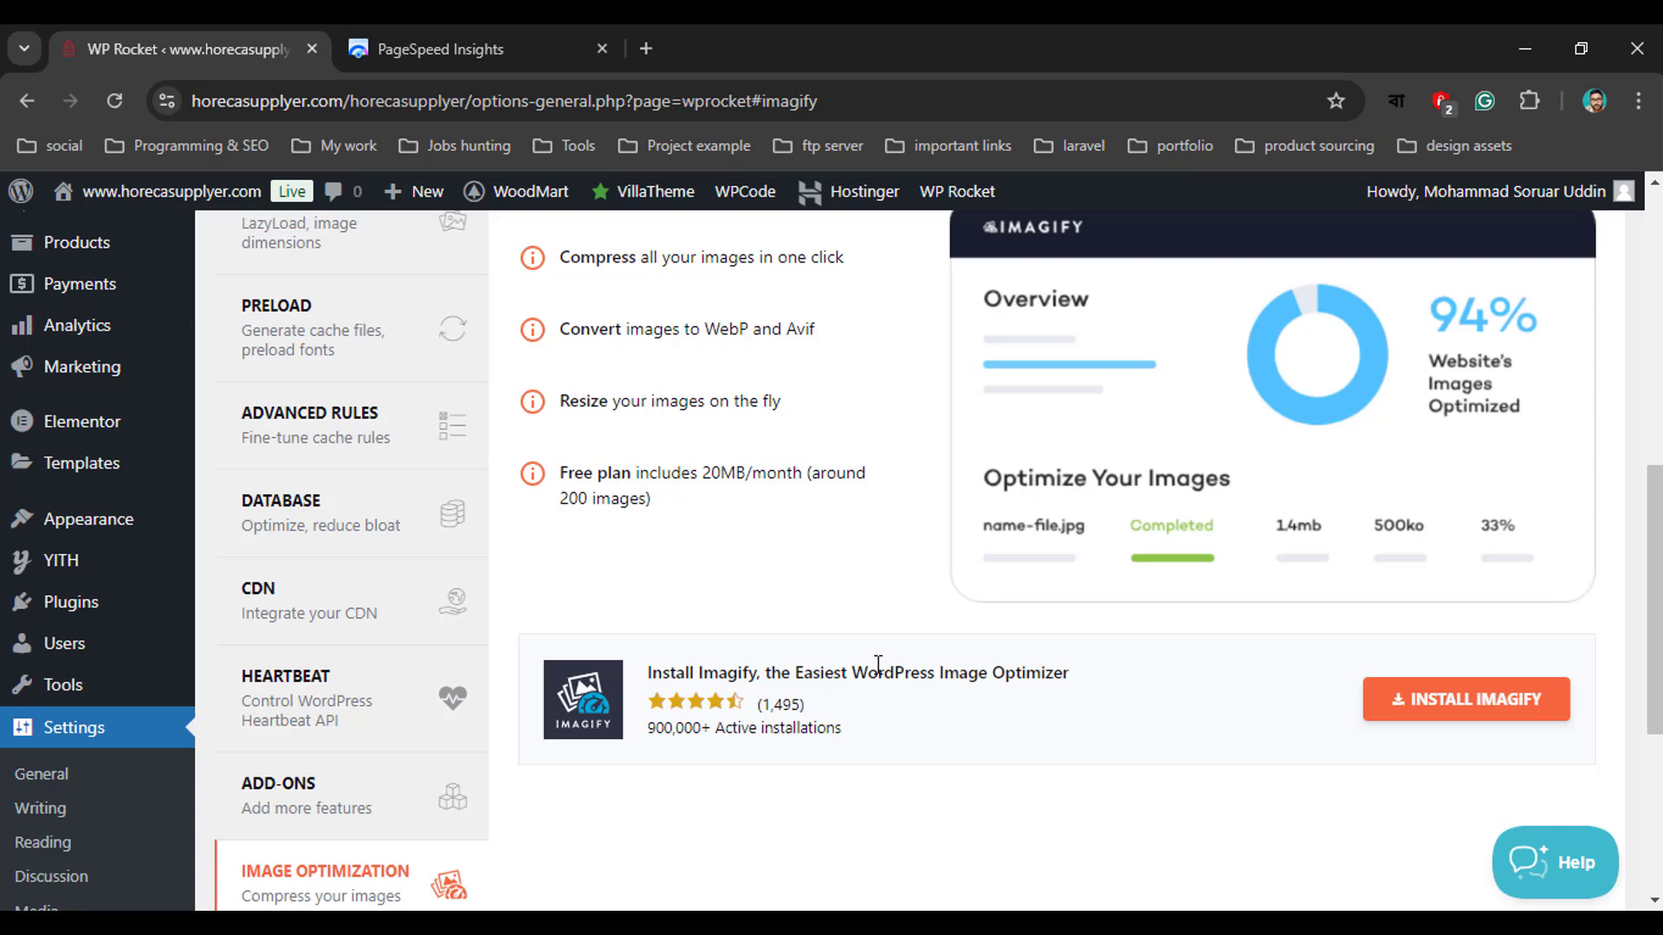
scroll(779, 660, up, 5)
scroll(762, 675, down, 2)
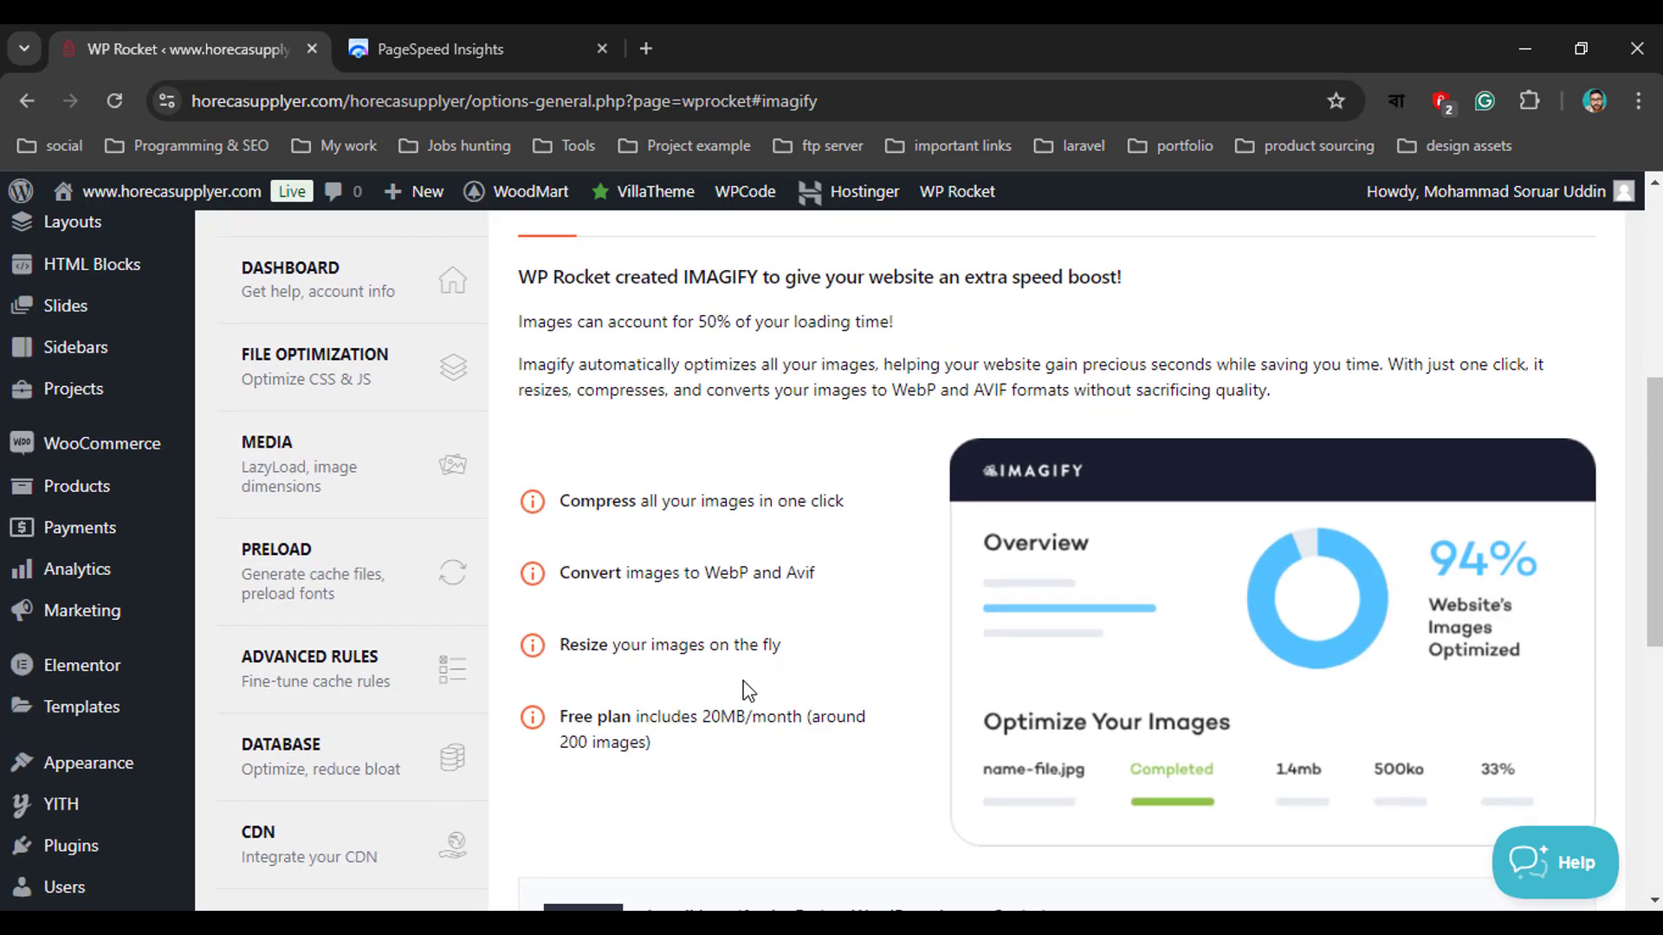
scroll(743, 683, up, 6)
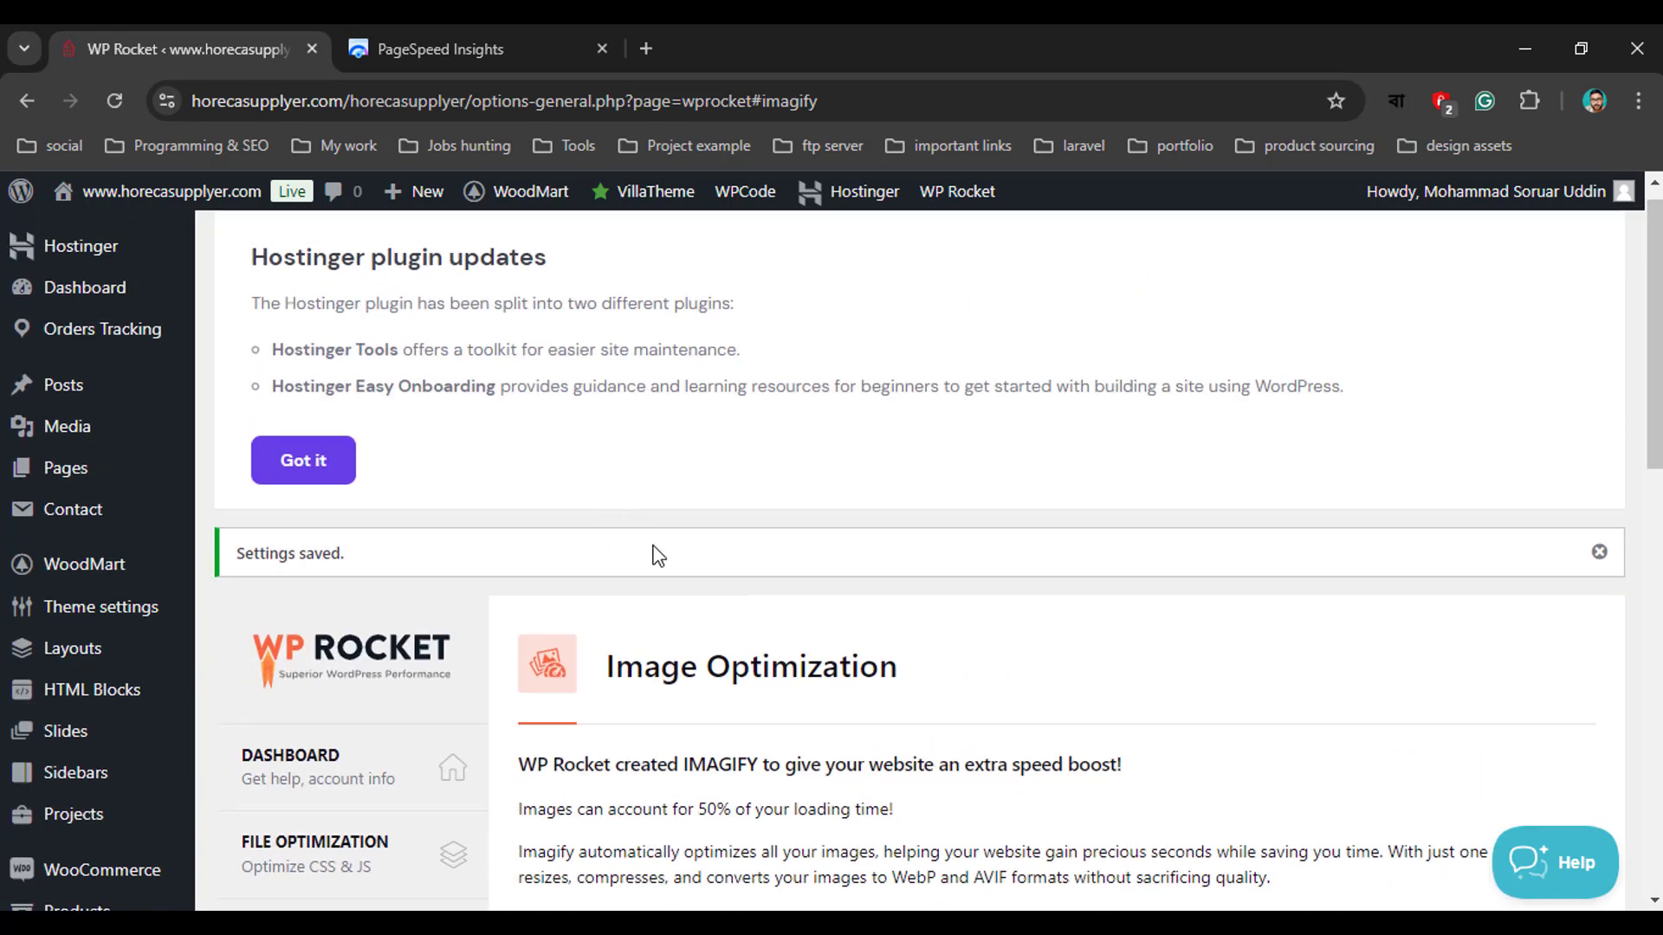
scroll(656, 556, down, 6)
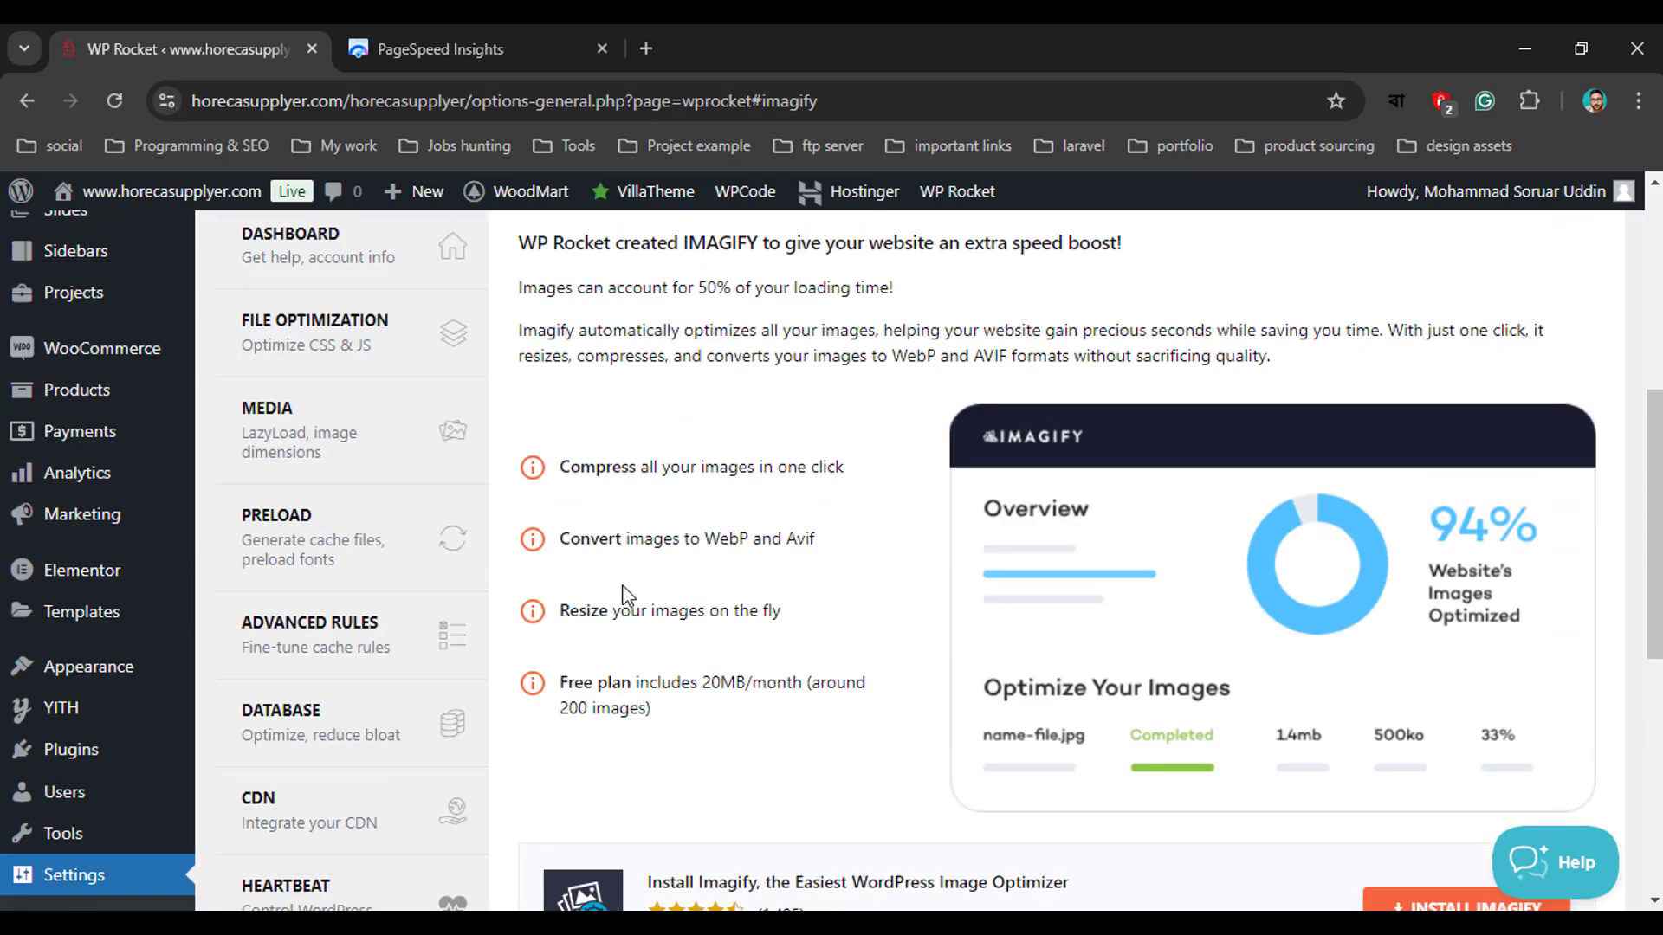
scroll(622, 596, up, 2)
scroll(619, 580, down, 1)
scroll(616, 571, up, 1)
scroll(619, 574, down, 10)
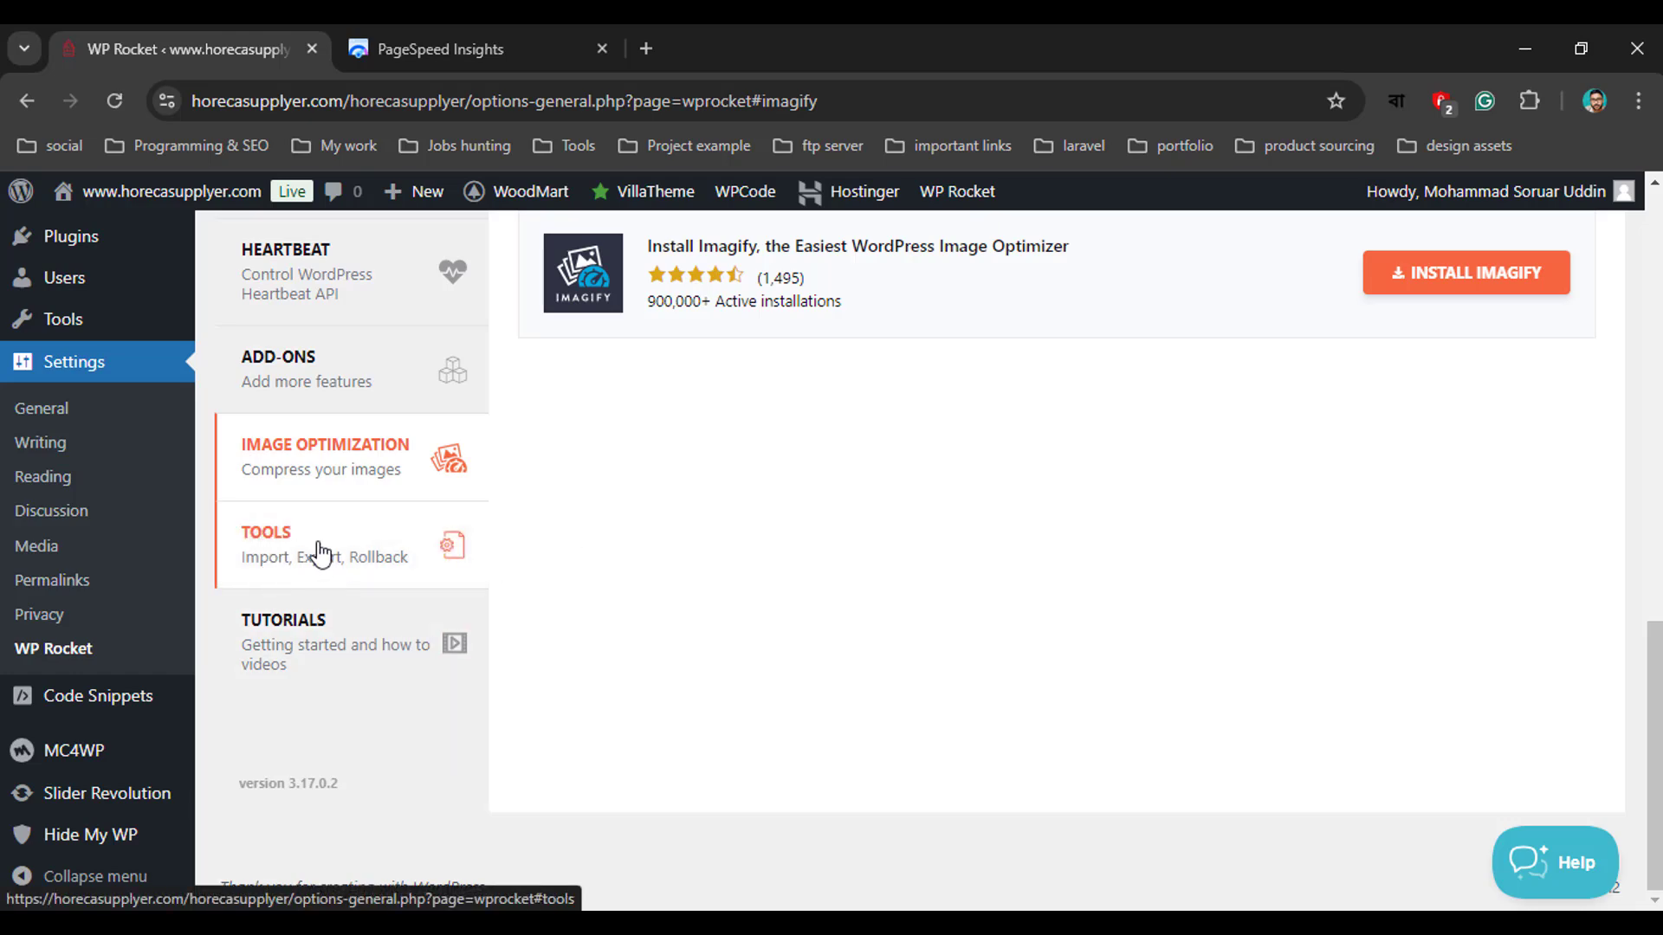
Look over the Tools section
click(321, 554)
scroll(791, 550, down, 4)
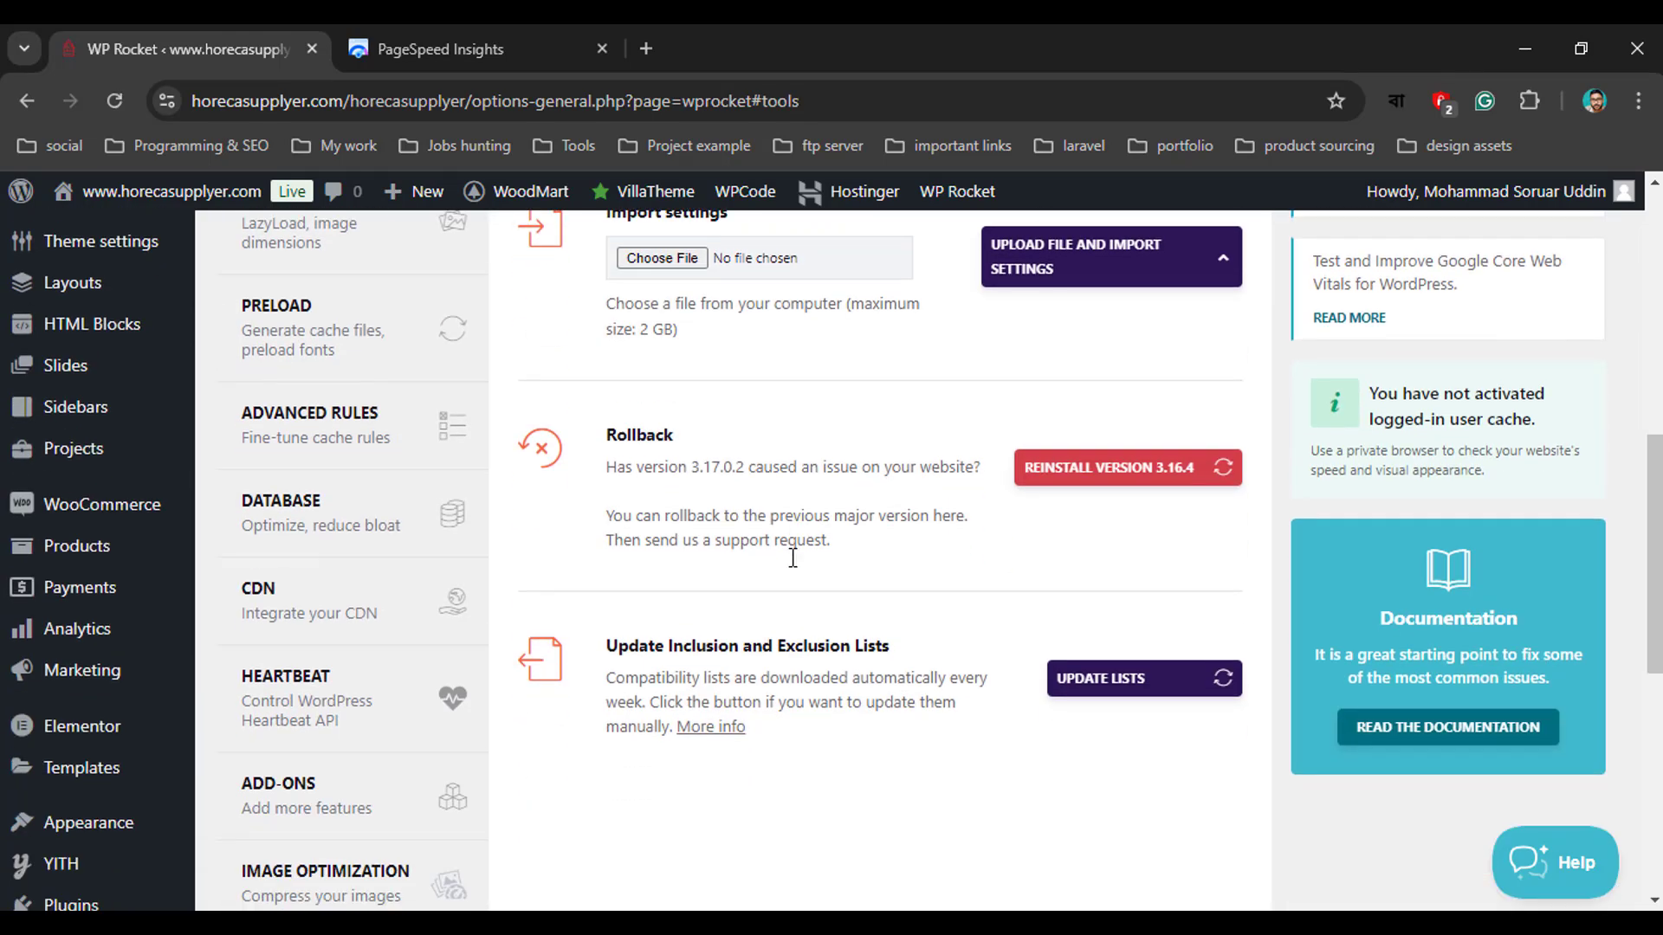
scroll(717, 601, down, 5)
scroll(691, 620, up, 7)
scroll(690, 620, up, 6)
scroll(650, 628, down, 12)
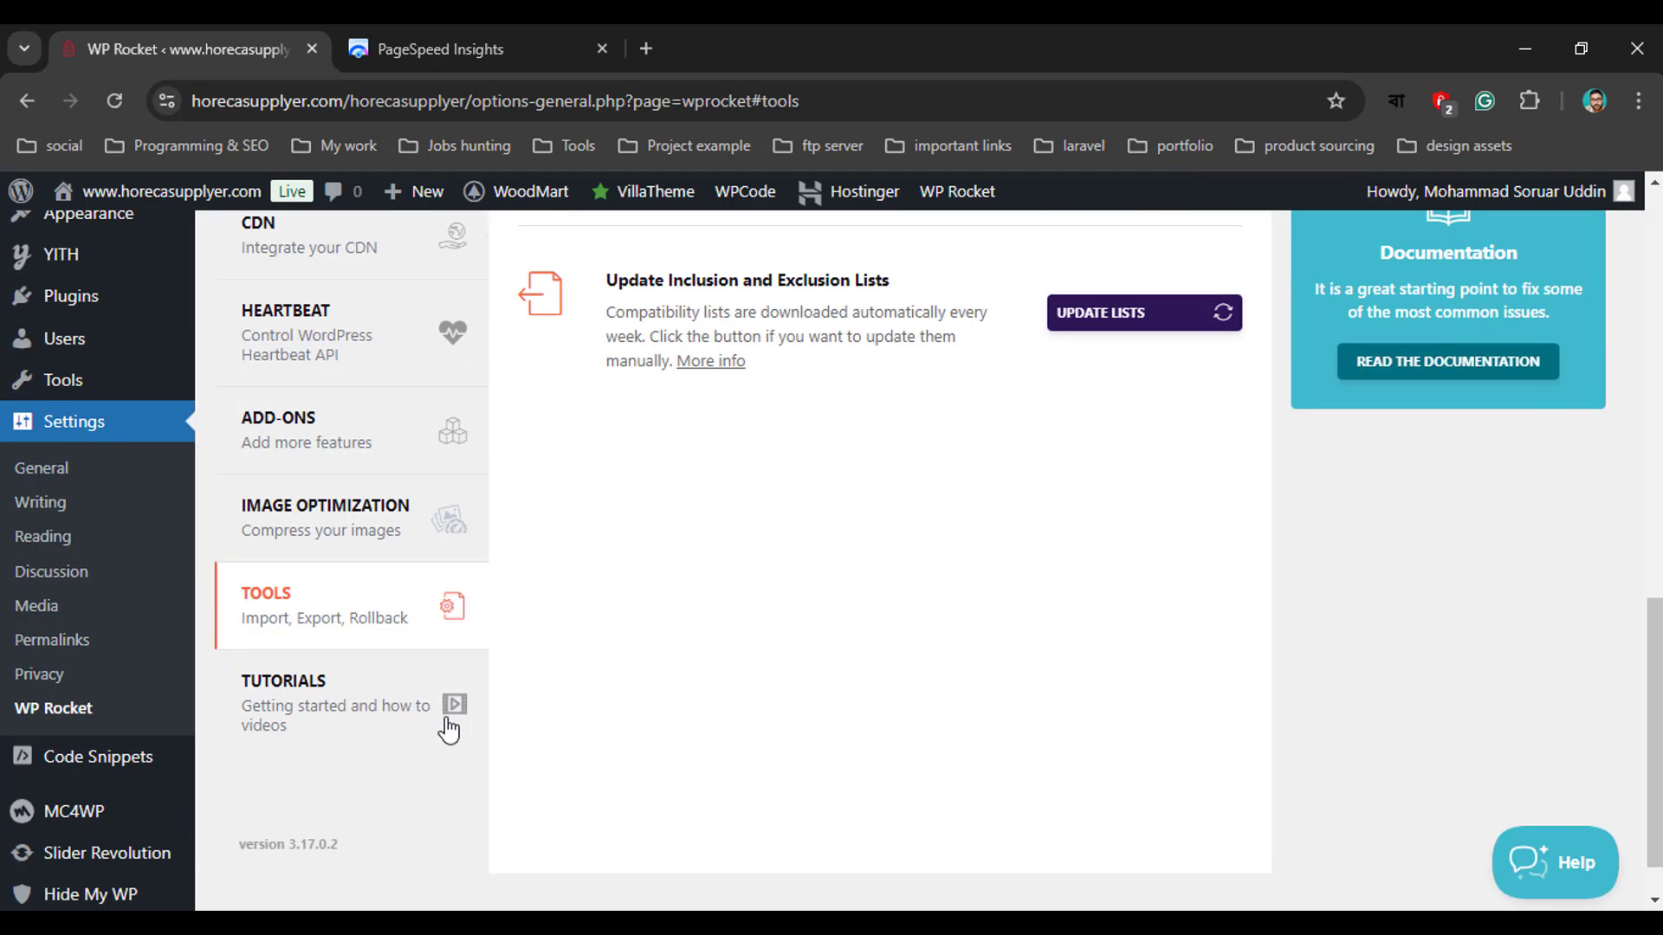
Browse the Tutorials section
click(345, 716)
scroll(724, 594, down, 4)
scroll(724, 594, up, 4)
scroll(724, 594, up, 3)
scroll(724, 594, down, 3)
scroll(724, 571, up, 4)
scroll(716, 585, down, 3)
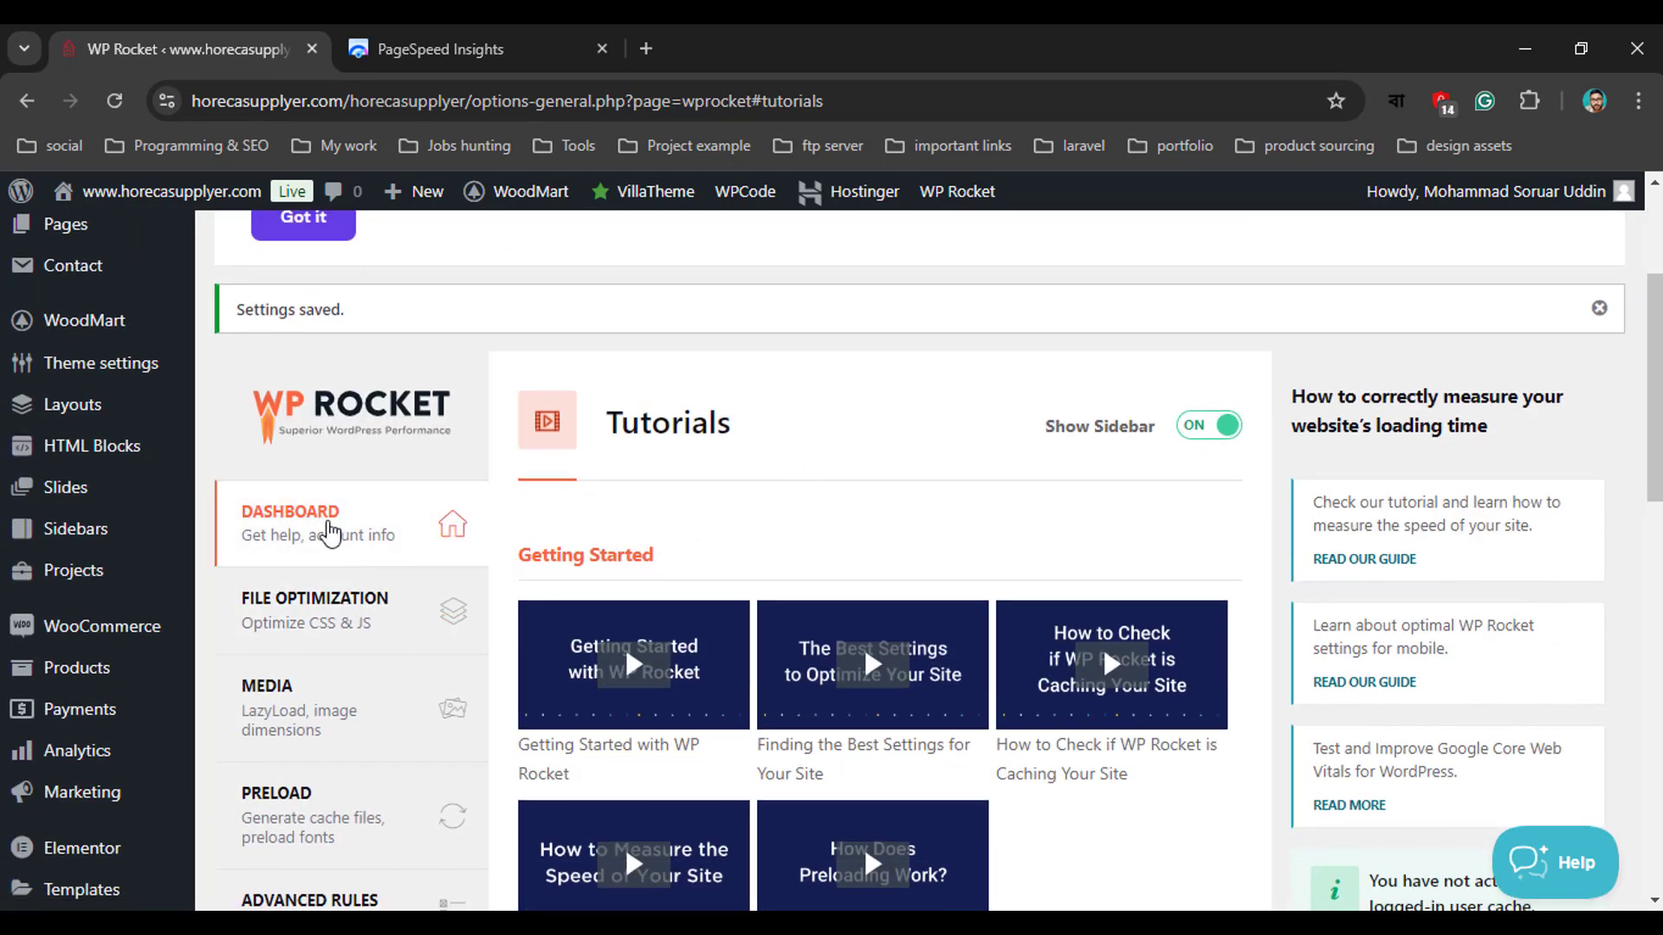
Go back to the WP Rocket Dashboard to confirm the plugin is active
click(325, 533)
scroll(390, 545, up, 1)
scroll(745, 589, down, 2)
scroll(718, 559, up, 2)
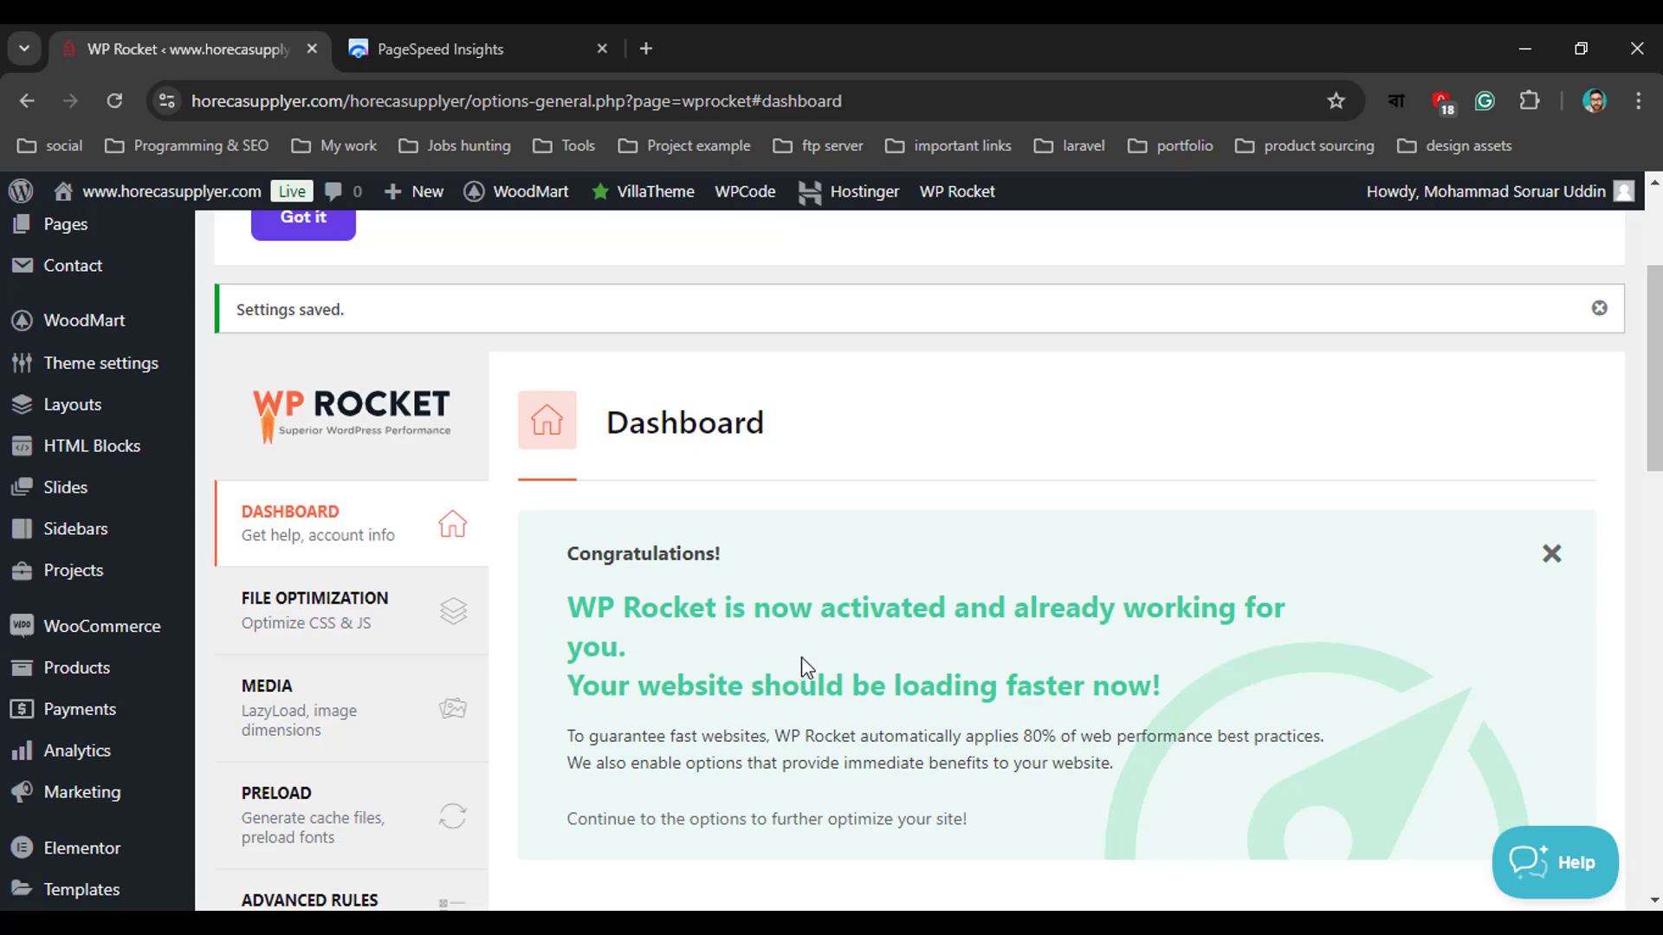
scroll(802, 663, down, 7)
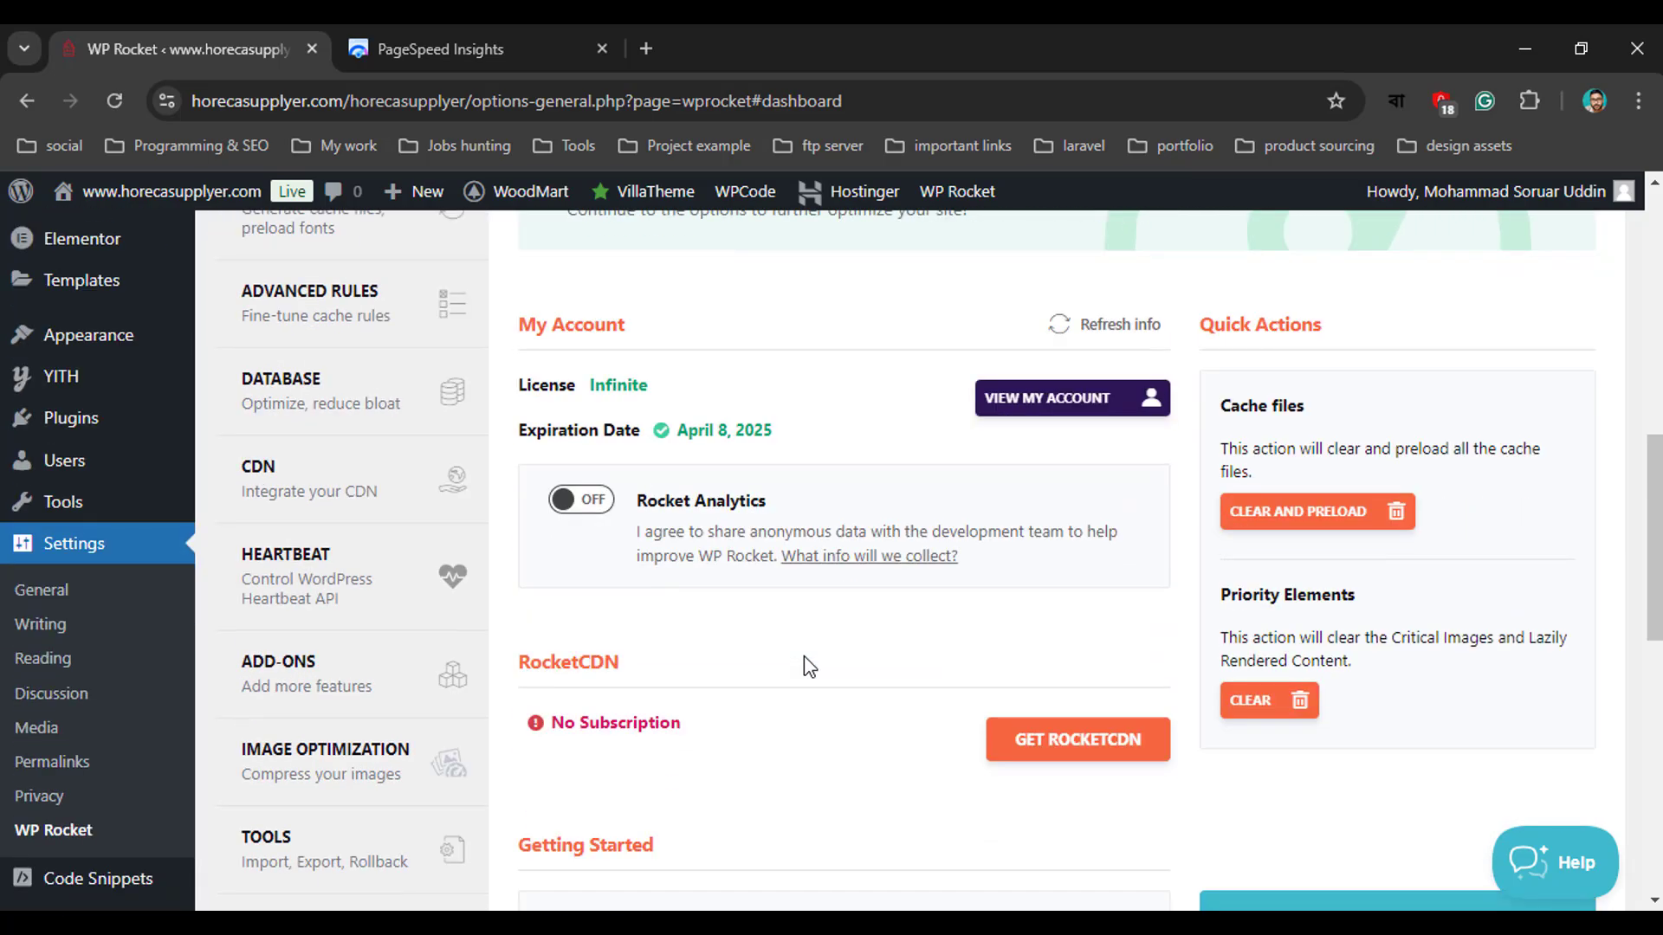
scroll(807, 665, up, 4)
scroll(807, 665, down, 3)
scroll(808, 658, up, 5)
scroll(808, 649, up, 2)
scroll(707, 526, up, 2)
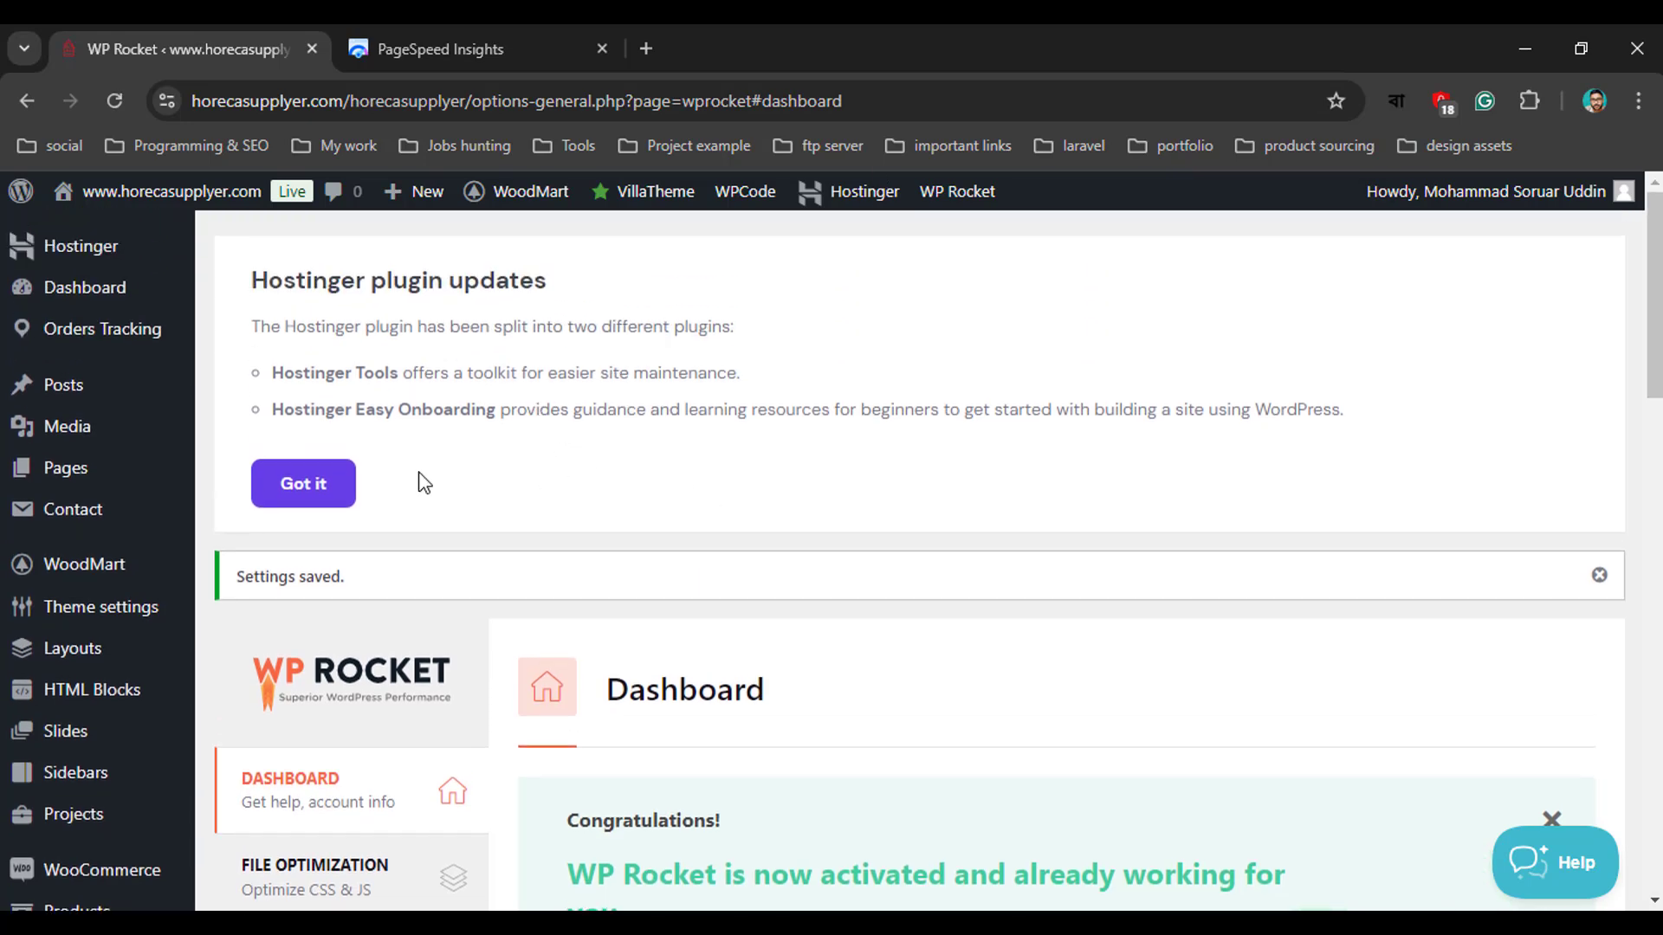
Re-test horecasupplyer.com in PageSpeed Insights: mobile performance 77, desktop 98
click(438, 38)
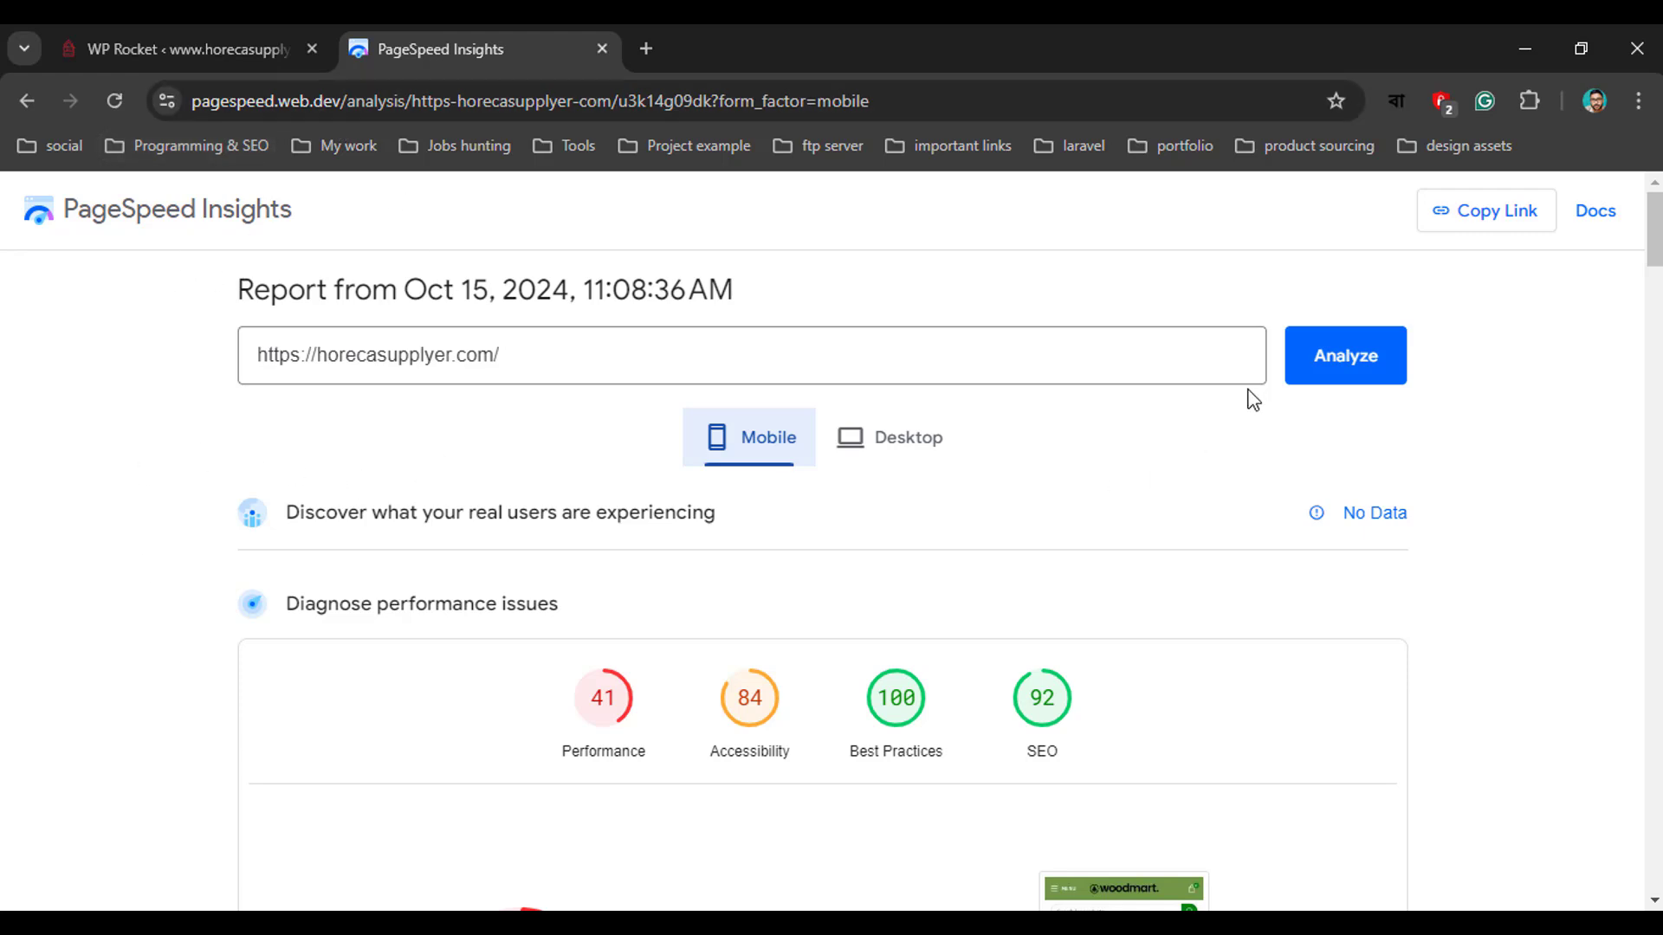
click(1344, 364)
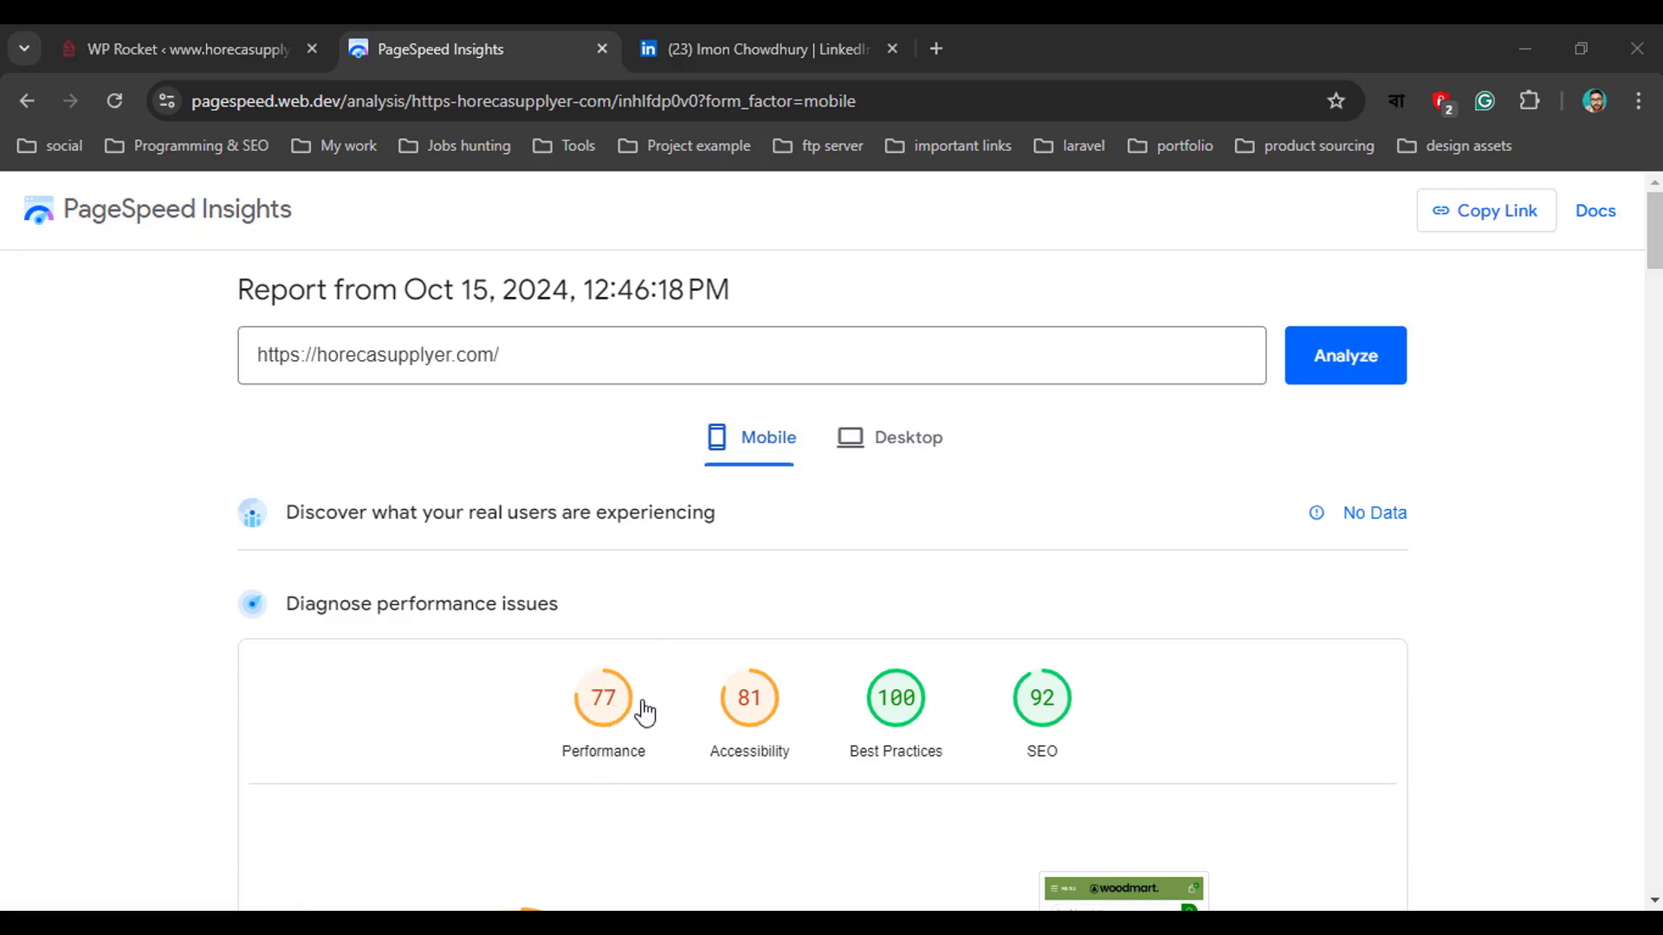
click(891, 444)
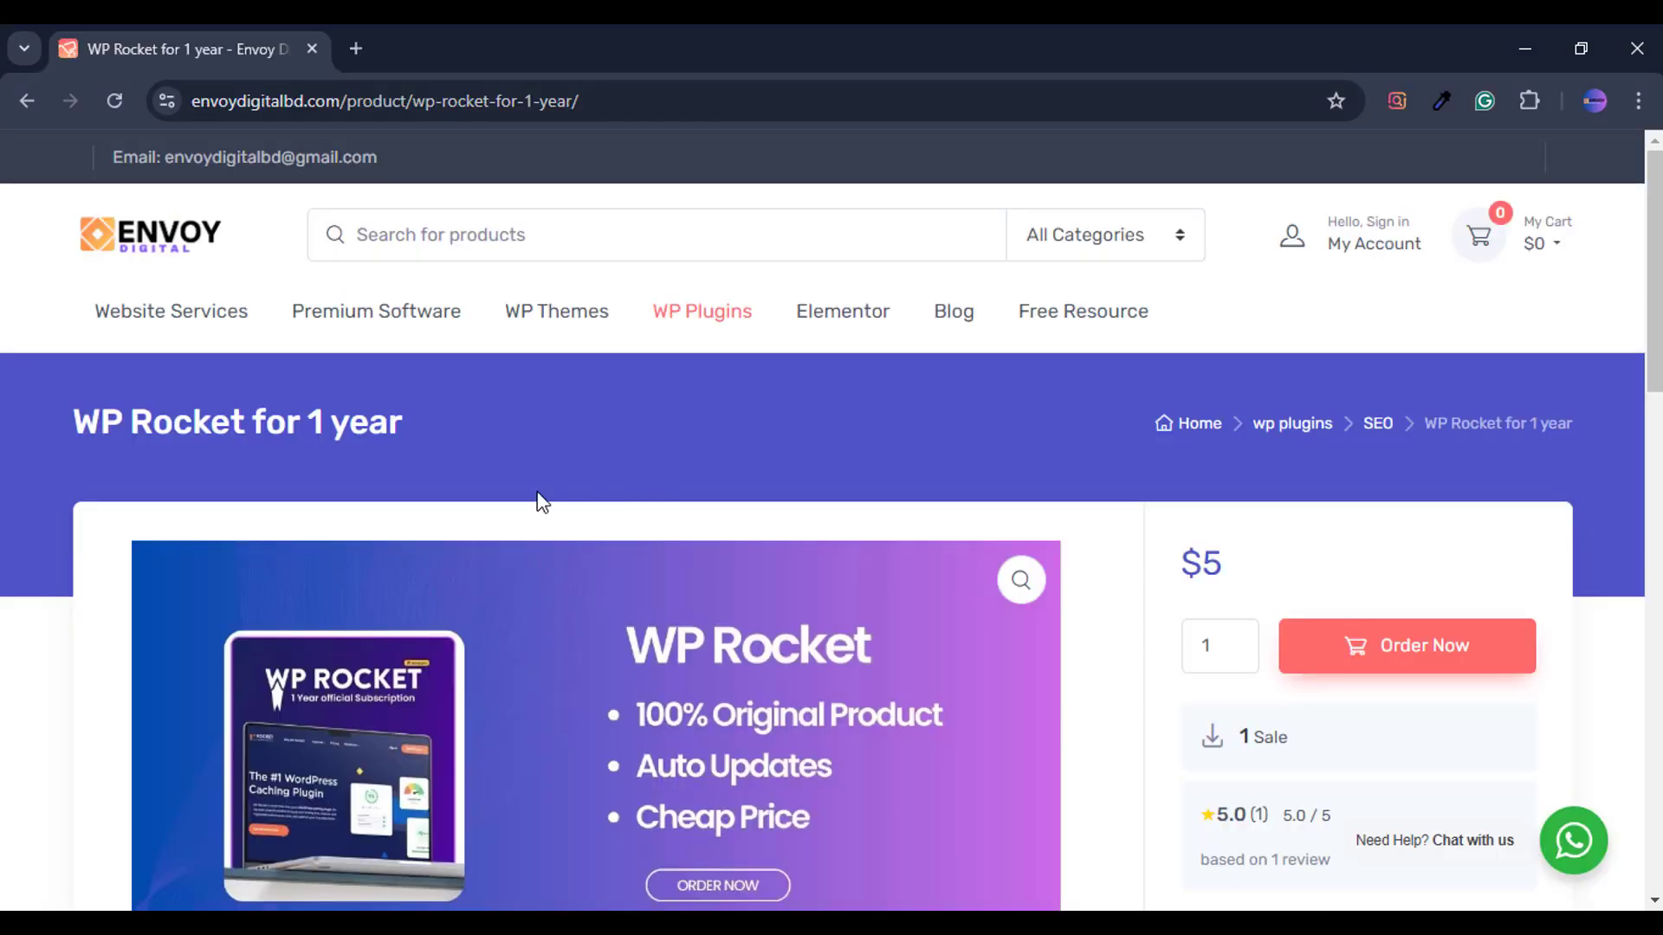
Order the $5 one-year WP Rocket licence on the Envoy Digital product page
click(1425, 650)
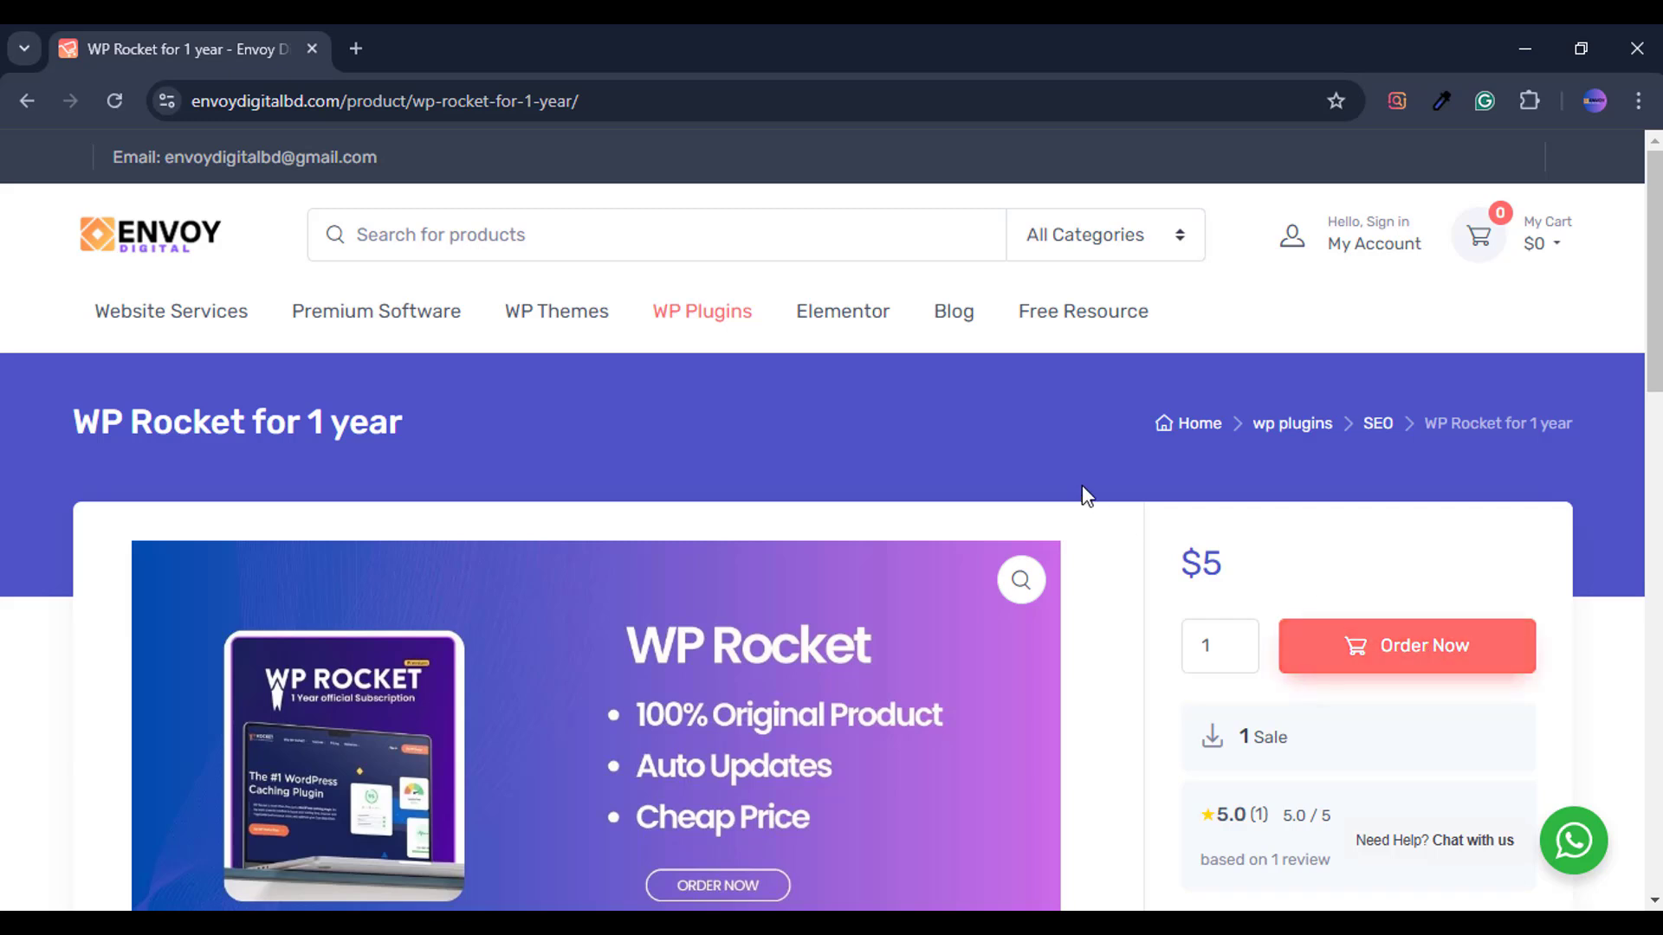